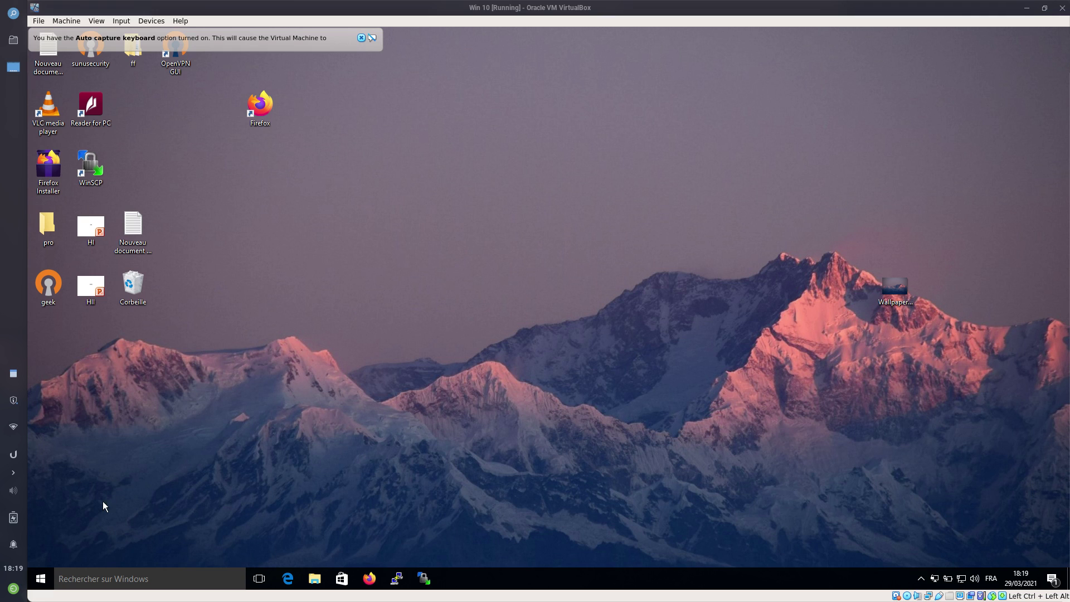
# - View the other user accounts available for switching on this computer, and close the list
pyautogui.click(40, 583)
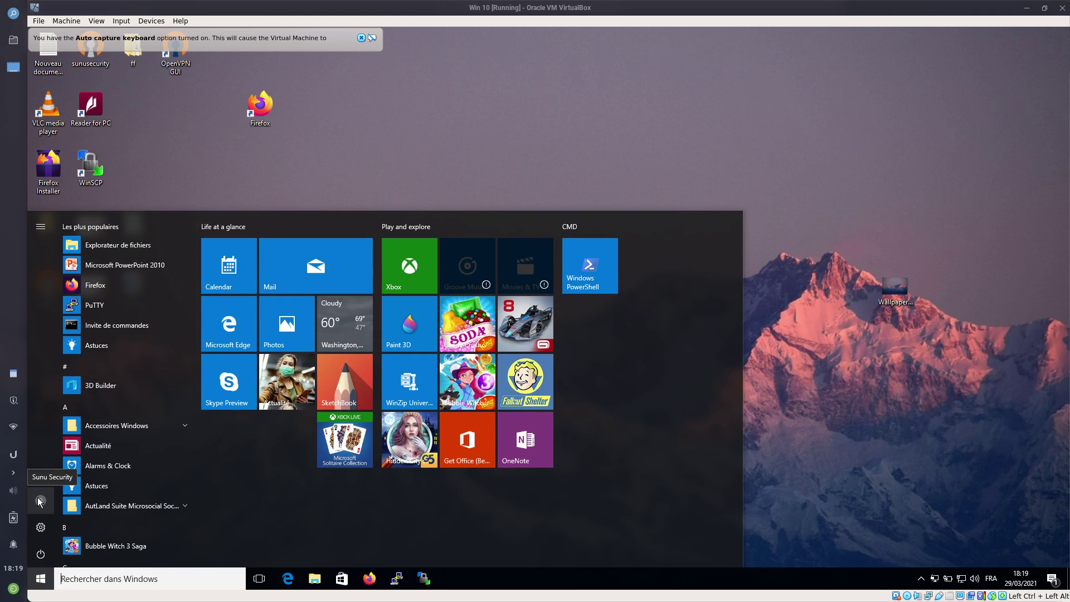
pyautogui.click(41, 501)
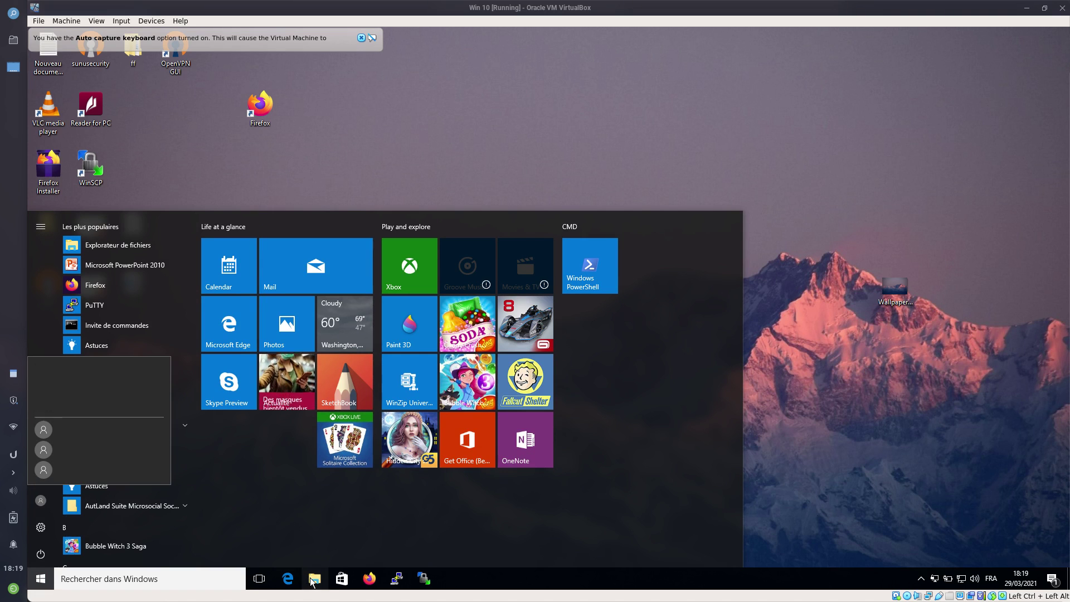
pyautogui.click(357, 482)
pyautogui.press('Escape')
# - Browse the Utilisateurs folder on drive C: and look into the El_Pro profile folder, closing the window when done
pyautogui.press('super+e')
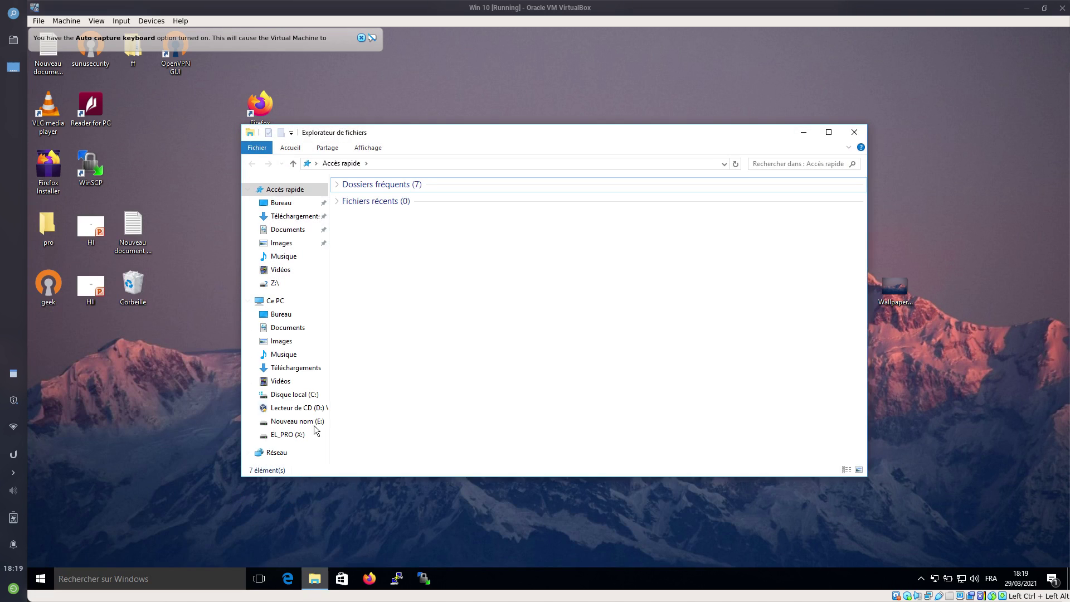
pyautogui.click(310, 394)
pyautogui.doubleClick(400, 267)
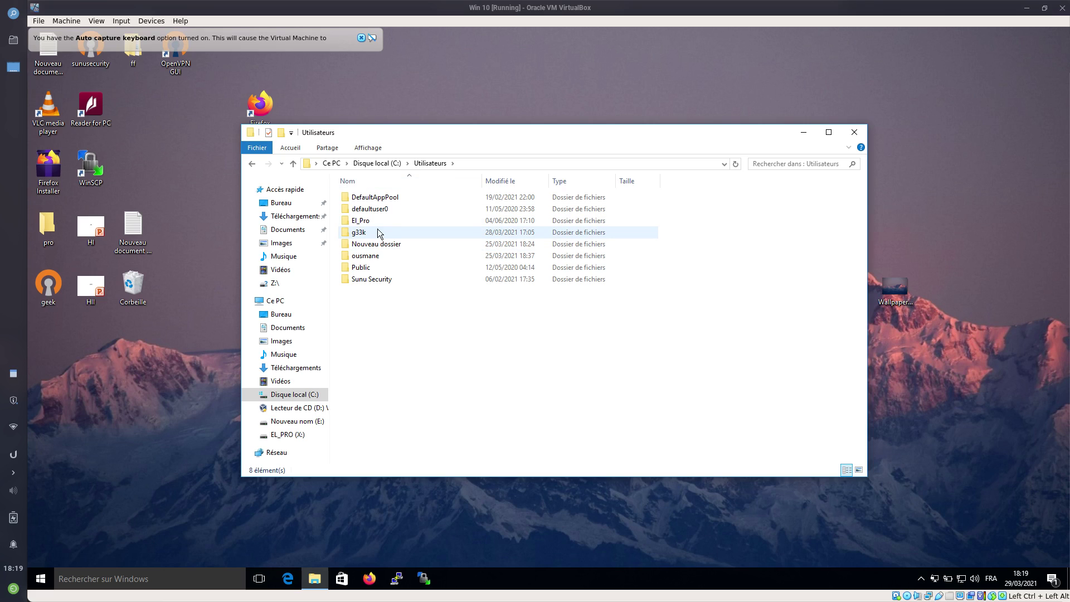
pyautogui.doubleClick(377, 222)
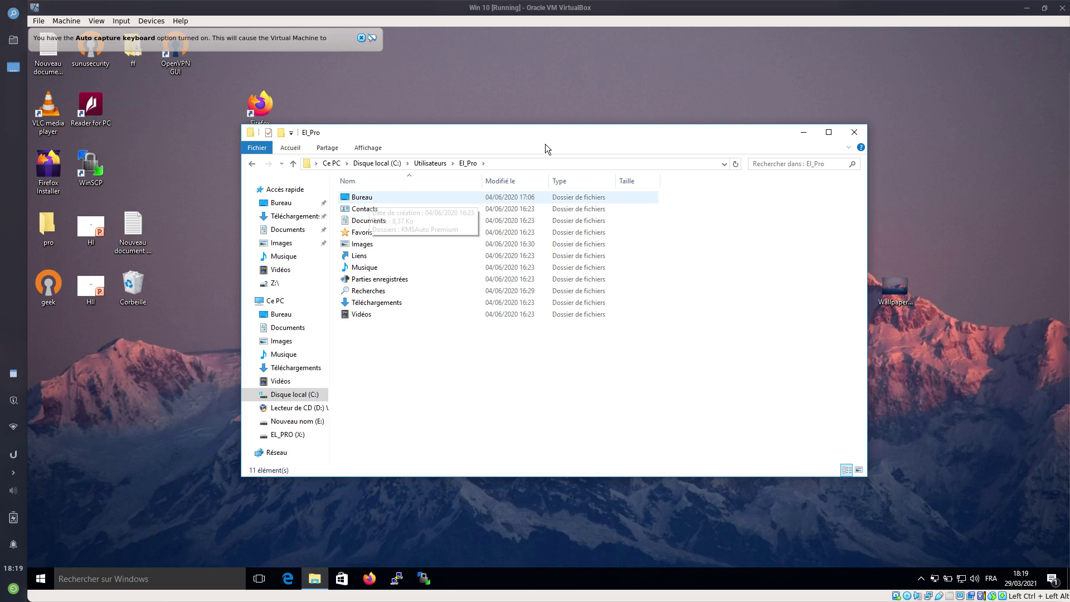
pyautogui.click(860, 128)
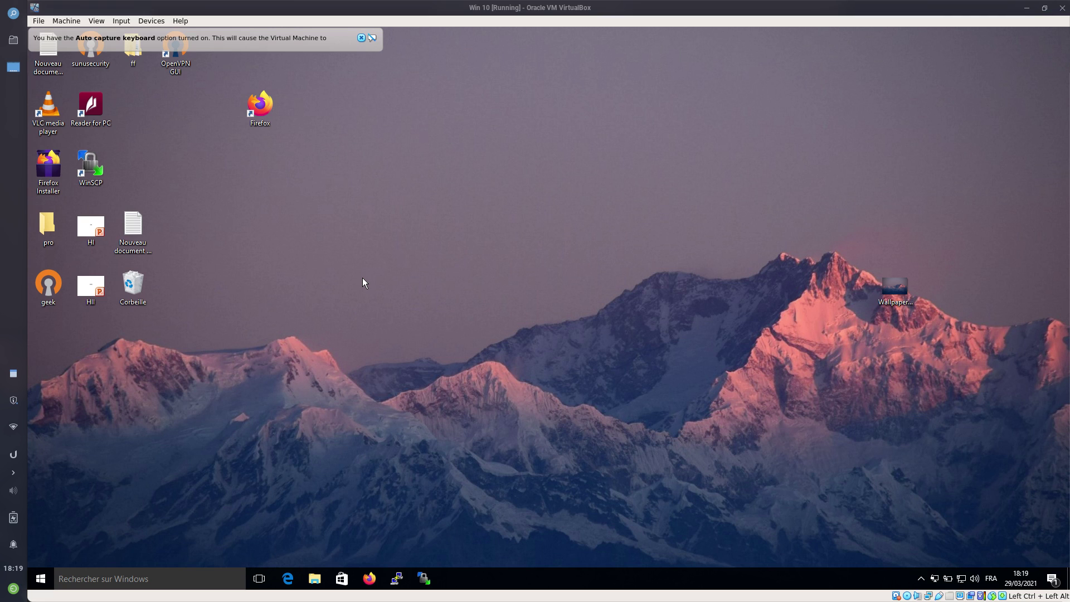
# - Create a new folder named Non-advance on the desktop
pyautogui.rightClick(363, 278)
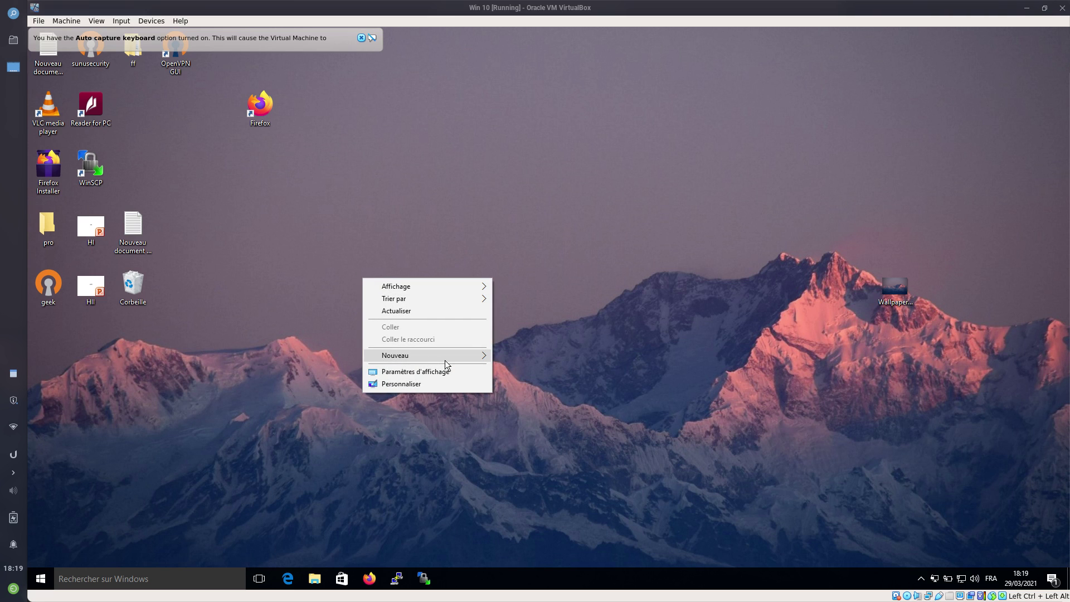
pyautogui.moveTo(445, 360)
pyautogui.click(526, 356)
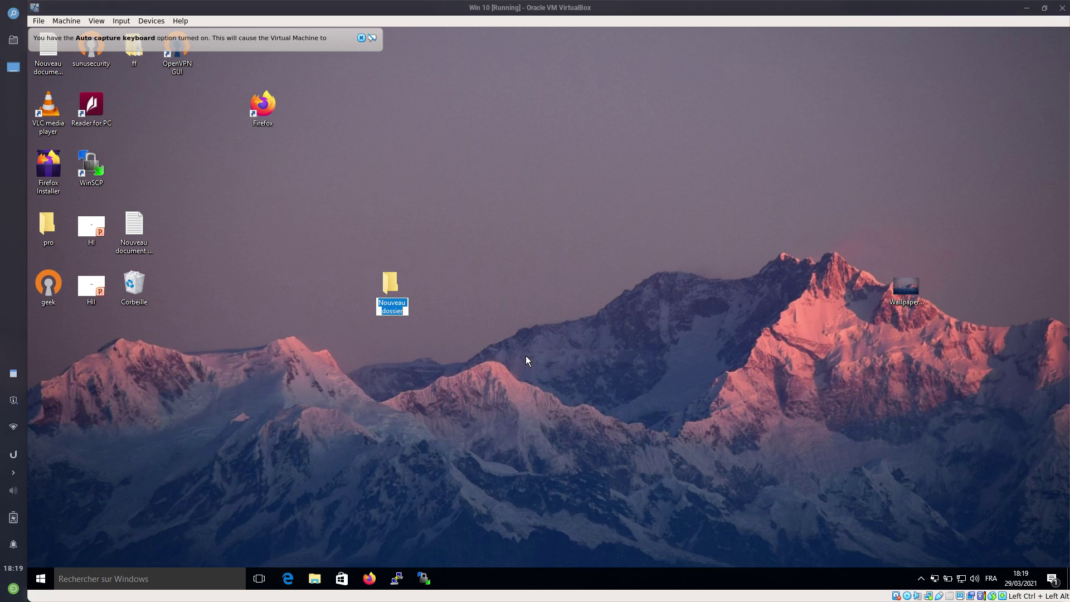
pyautogui.write('Non-advance')
pyautogui.press('Return')
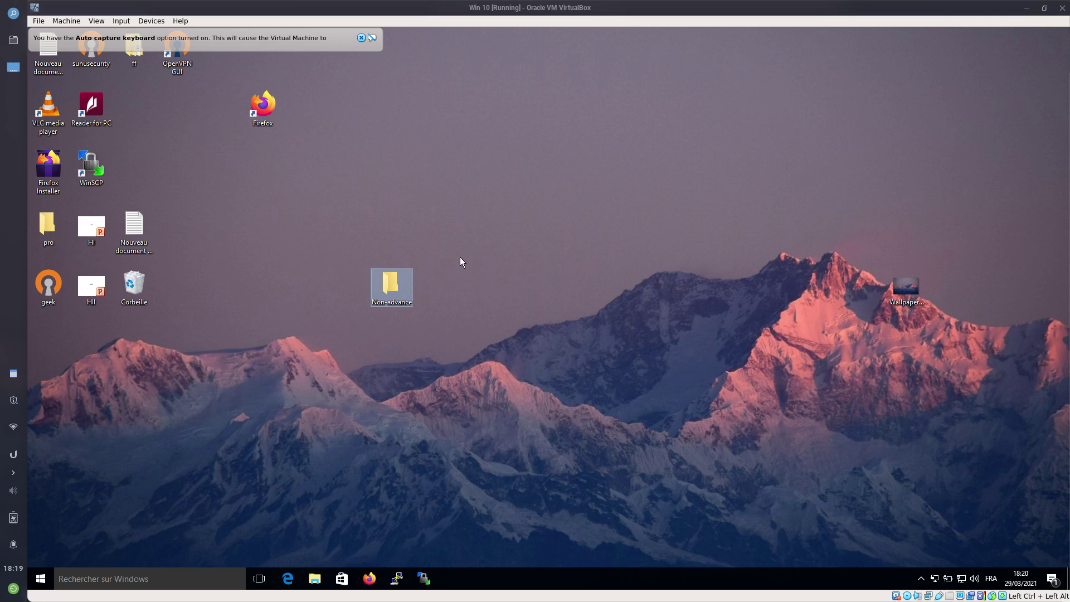
# - Create a second desktop folder named Secret beside the Non-advance folder
pyautogui.rightClick(477, 269)
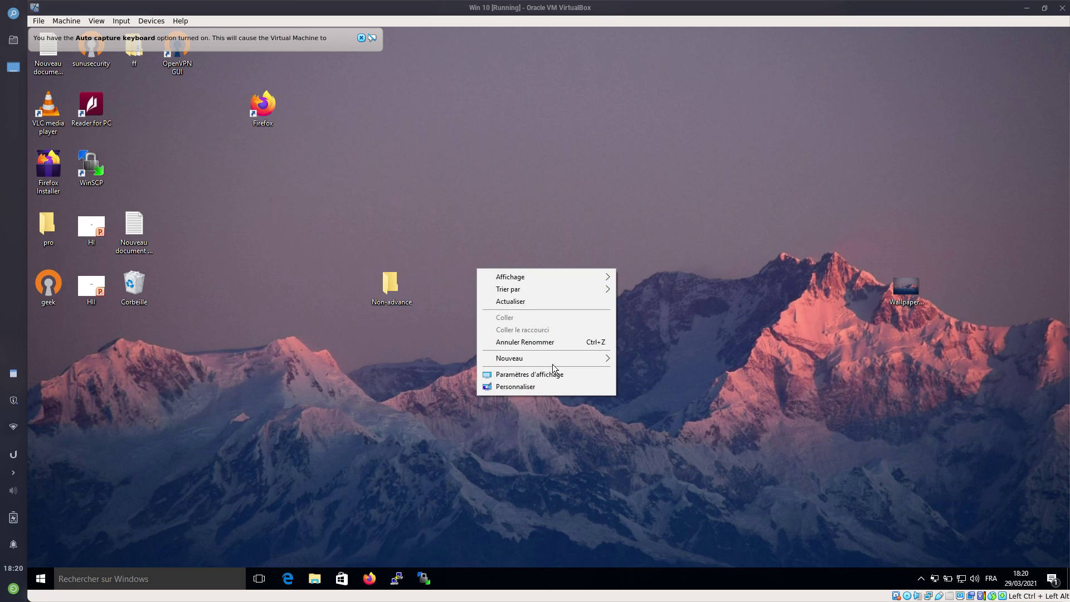
pyautogui.moveTo(555, 361)
pyautogui.click(658, 359)
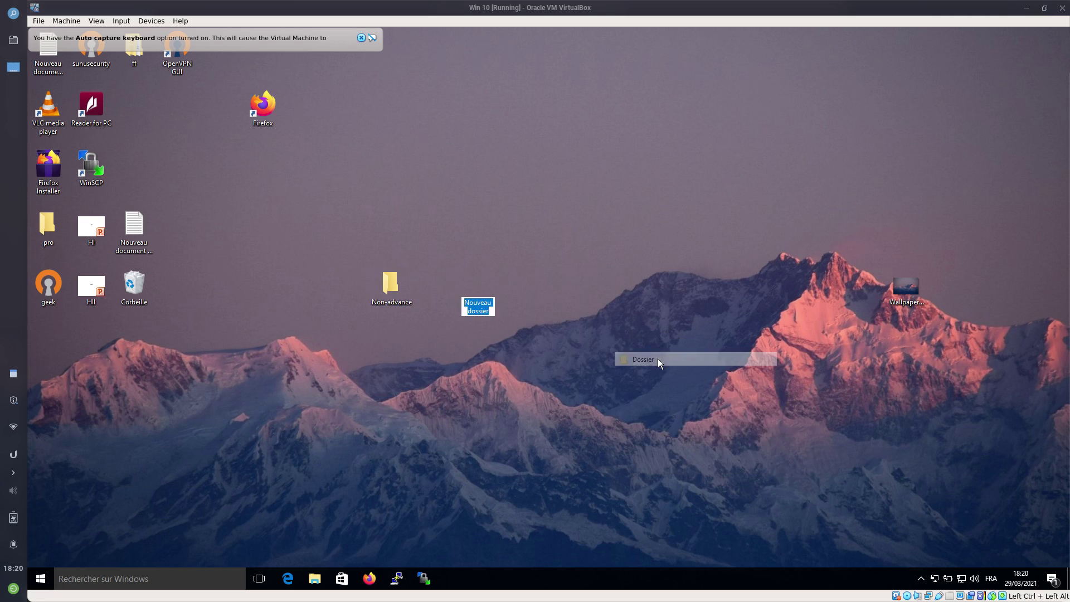
pyautogui.write('Secret')
pyautogui.press('Return')
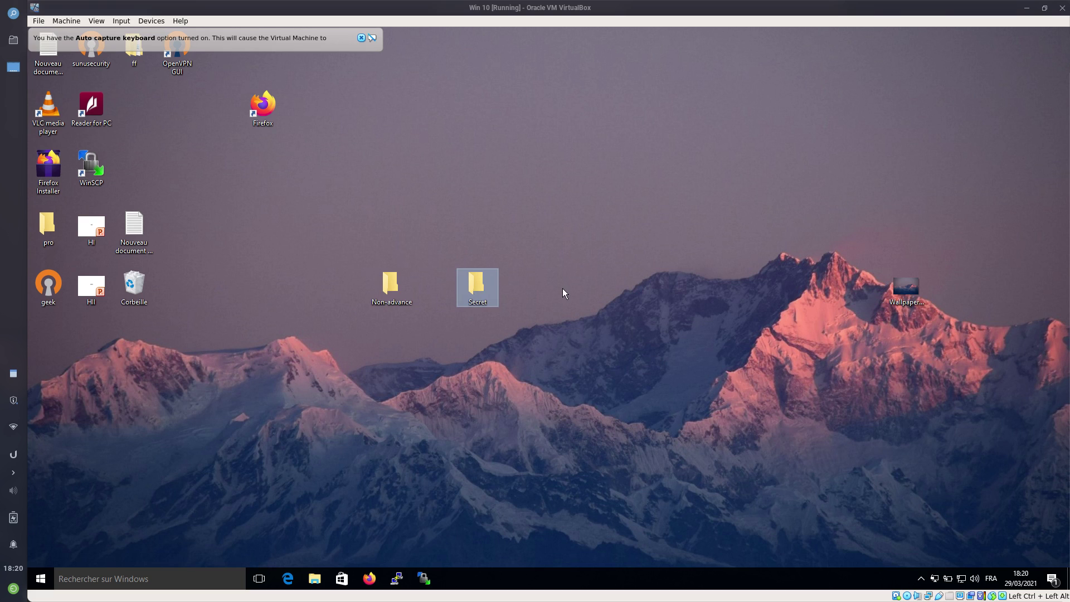
# - Create a third desktop folder named Read-only beside the Secret folder
pyautogui.rightClick(582, 272)
pyautogui.moveTo(611, 363)
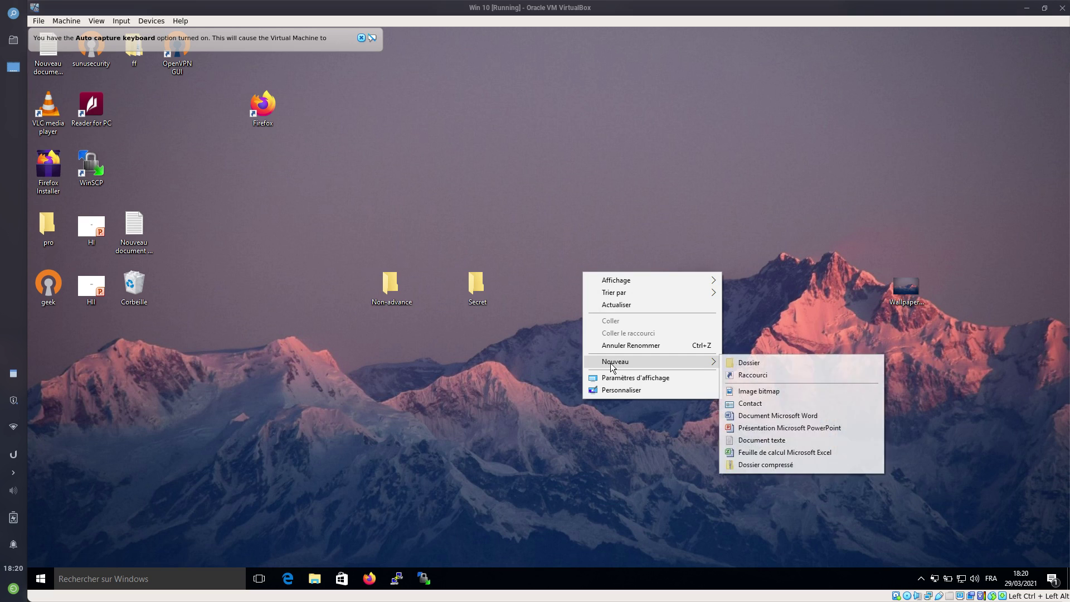
pyautogui.click(750, 363)
pyautogui.write('Read-only')
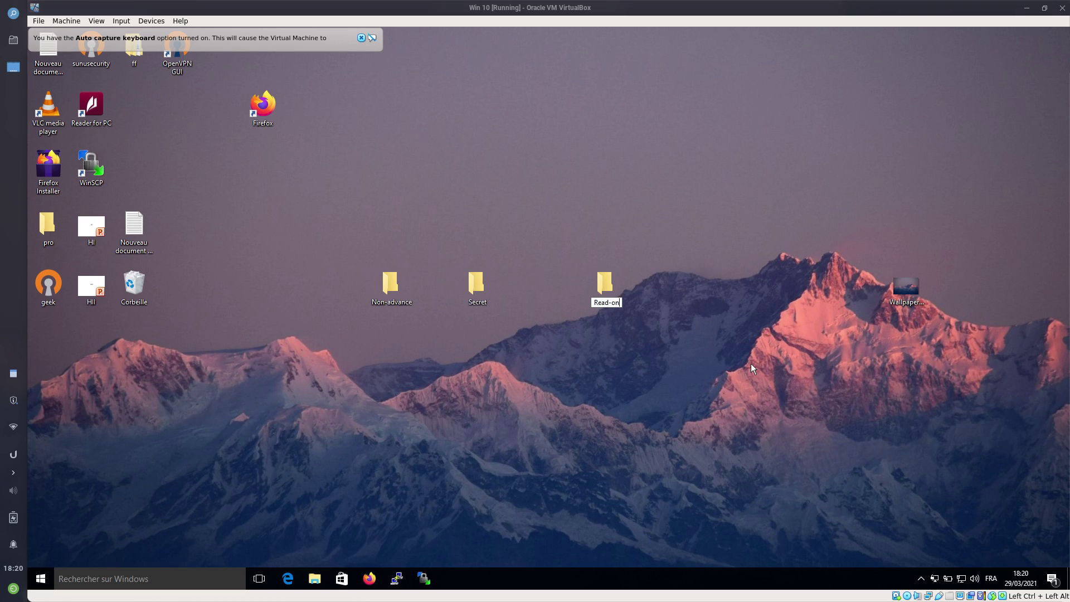
pyautogui.press('Return')
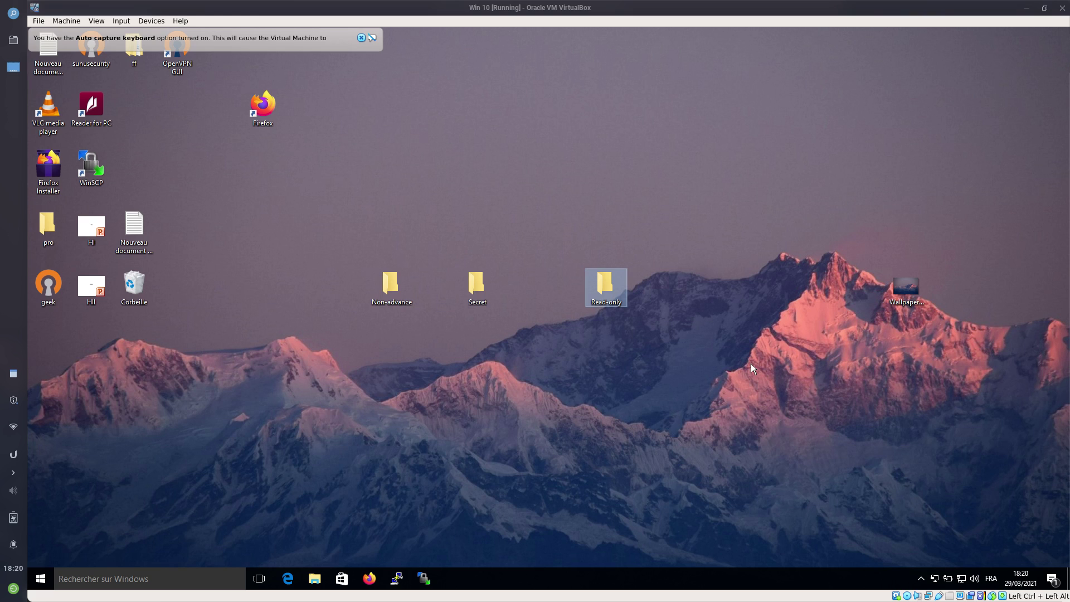
# - Create a text document named SS inside the Read-only folder and open it for editing
pyautogui.doubleClick(602, 295)
pyautogui.rightClick(451, 246)
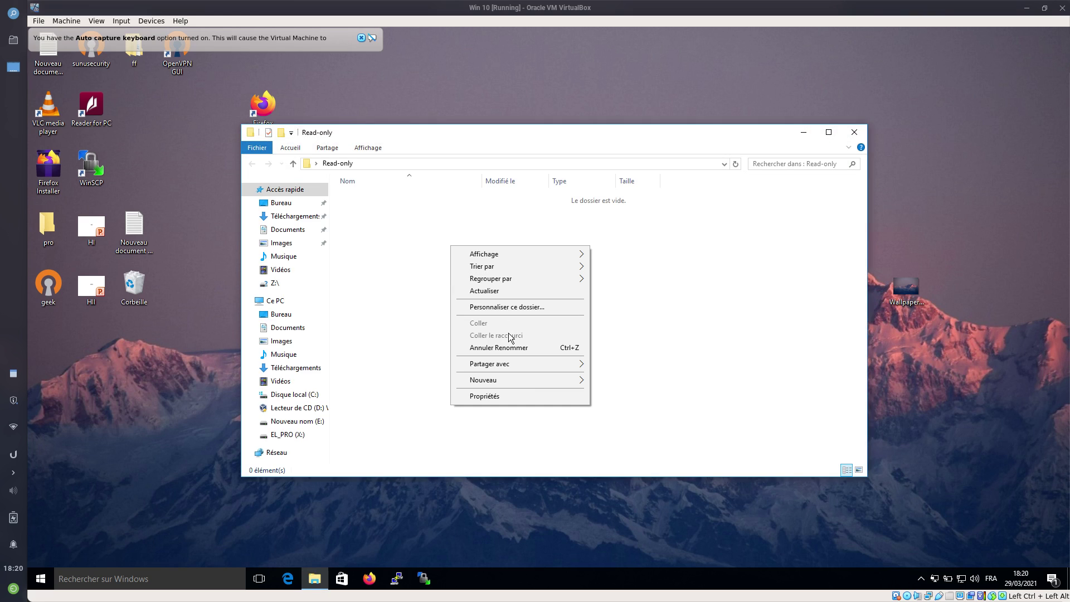
pyautogui.moveTo(529, 381)
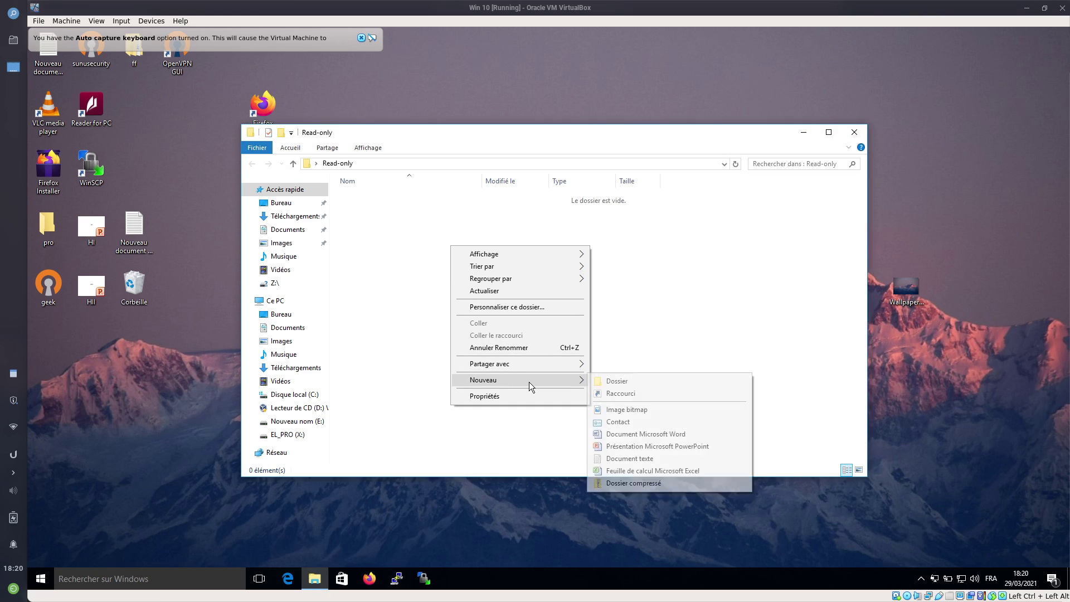
pyautogui.click(630, 458)
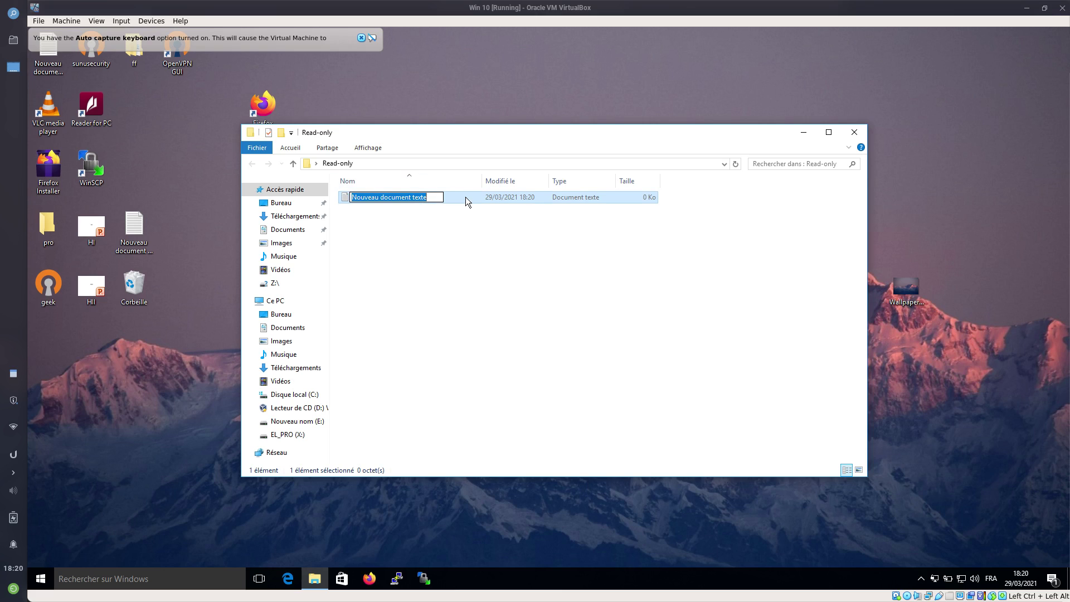
pyautogui.write('SS')
pyautogui.press('Return')
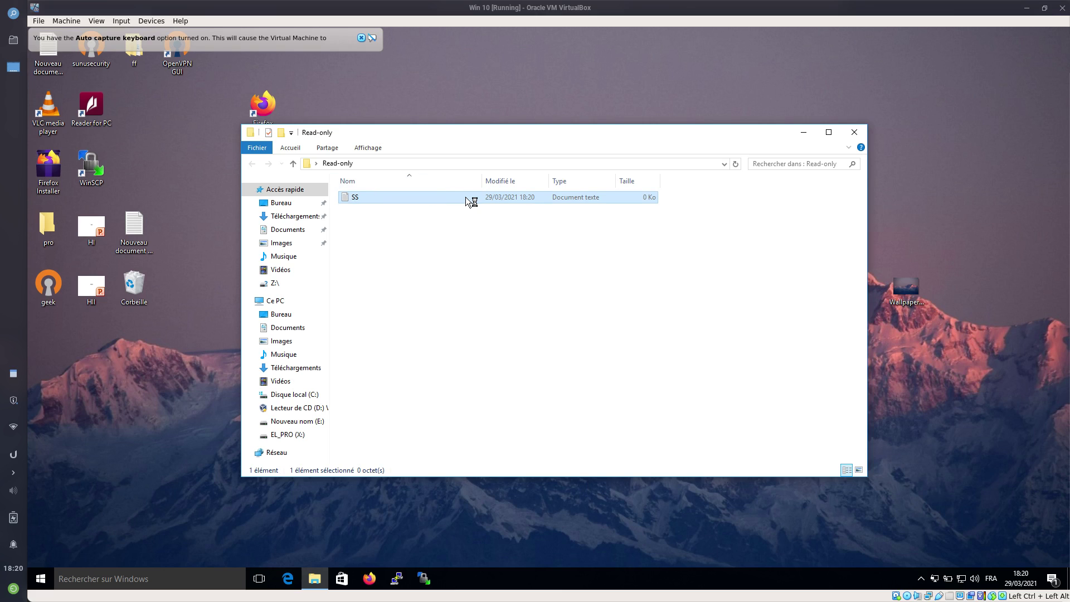
# - Write SunuSecurity in the SS document, save it, and close the document and its folder
pyautogui.write('unuSecurity')
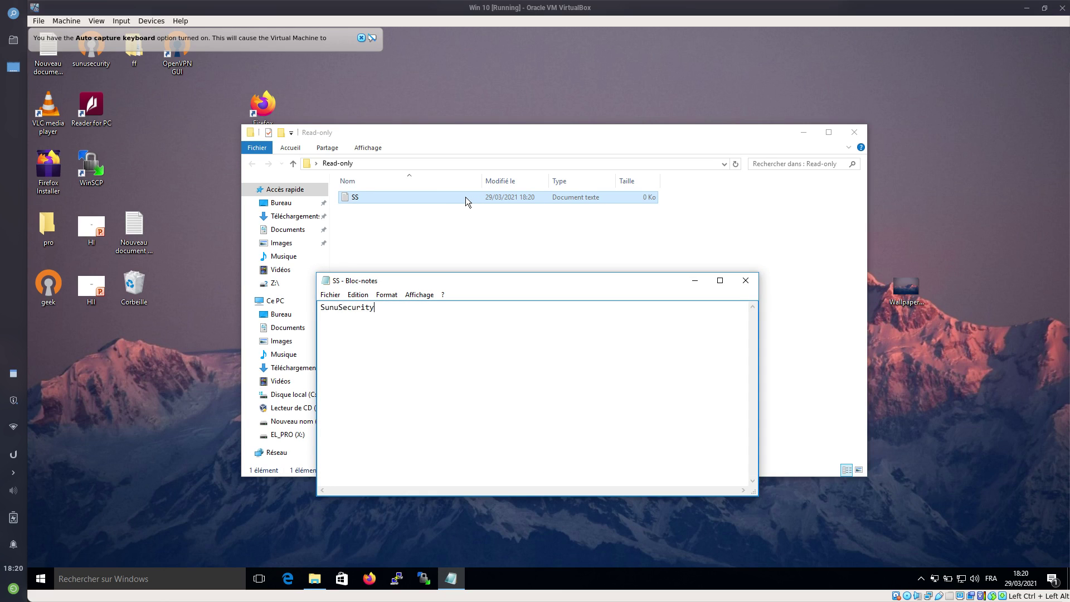
pyautogui.hotkey('ctrl', 'a')
pyautogui.click(750, 281)
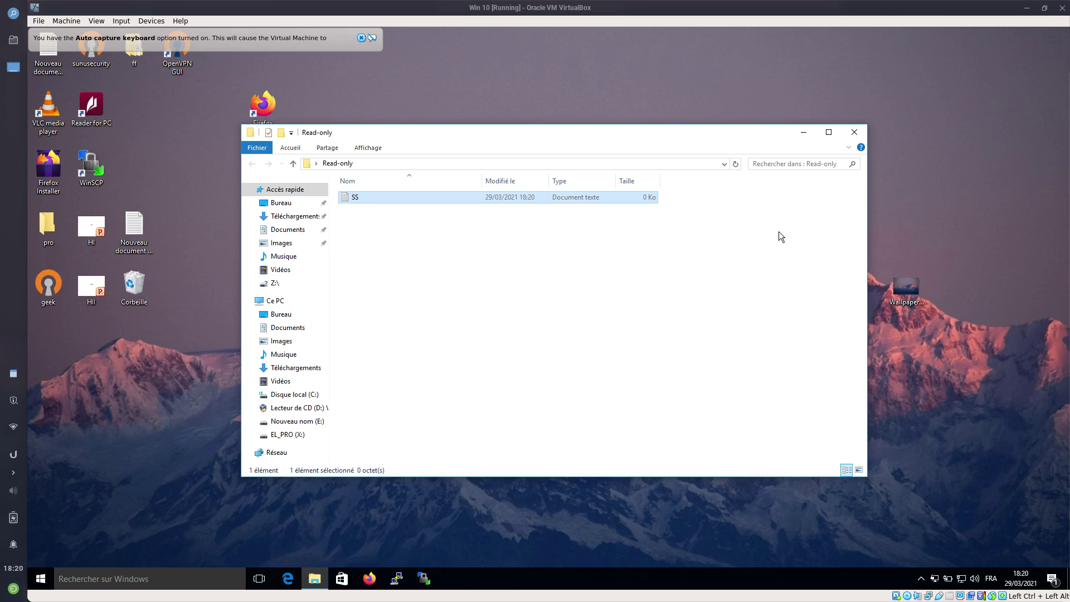
pyautogui.click(857, 136)
# - Copy the SS text file from the Read-only folder into both the Secret and Non-advance folders
pyautogui.click(606, 298)
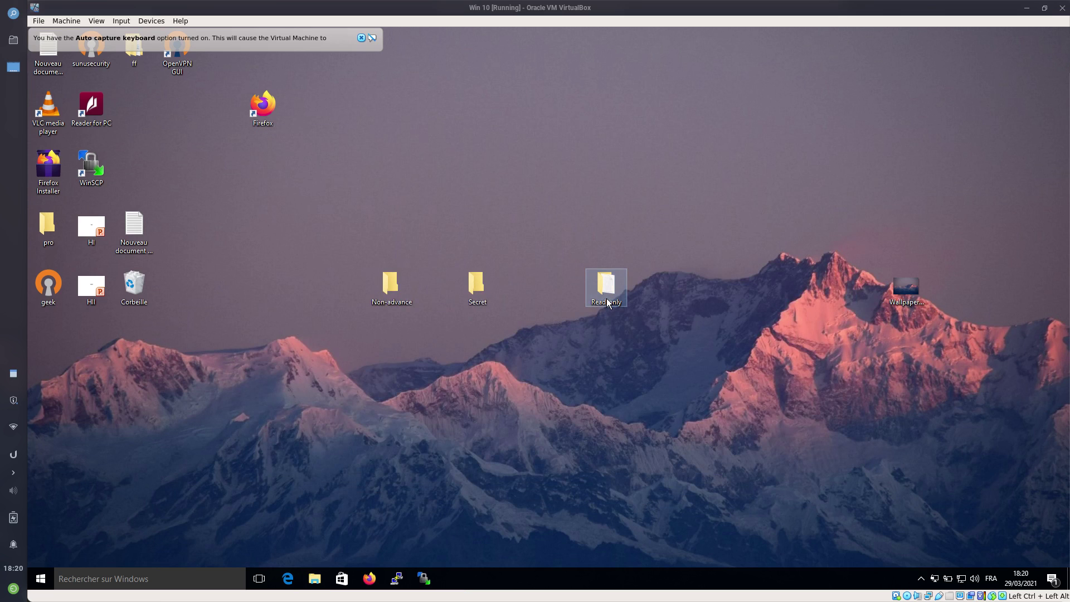
pyautogui.doubleClick(606, 297)
pyautogui.click(360, 197)
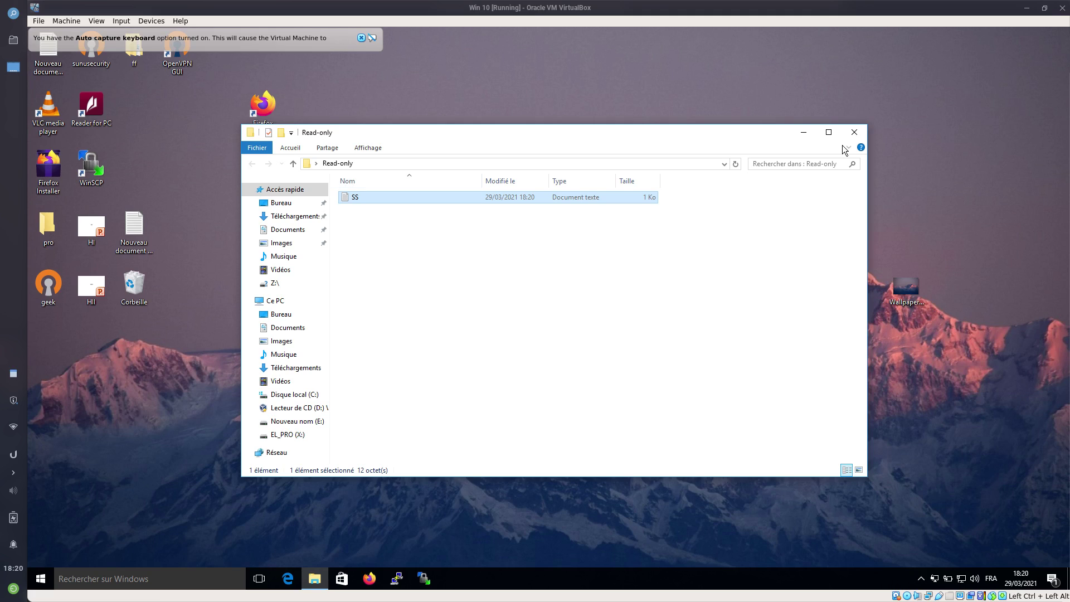
pyautogui.click(855, 132)
pyautogui.doubleClick(466, 294)
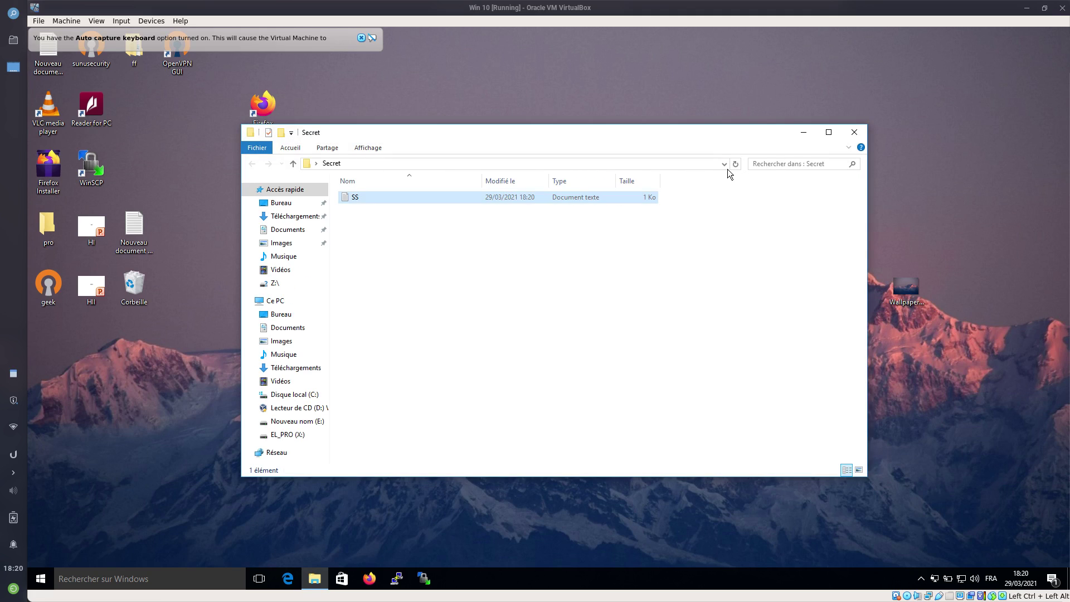
pyautogui.click(861, 131)
pyautogui.doubleClick(386, 286)
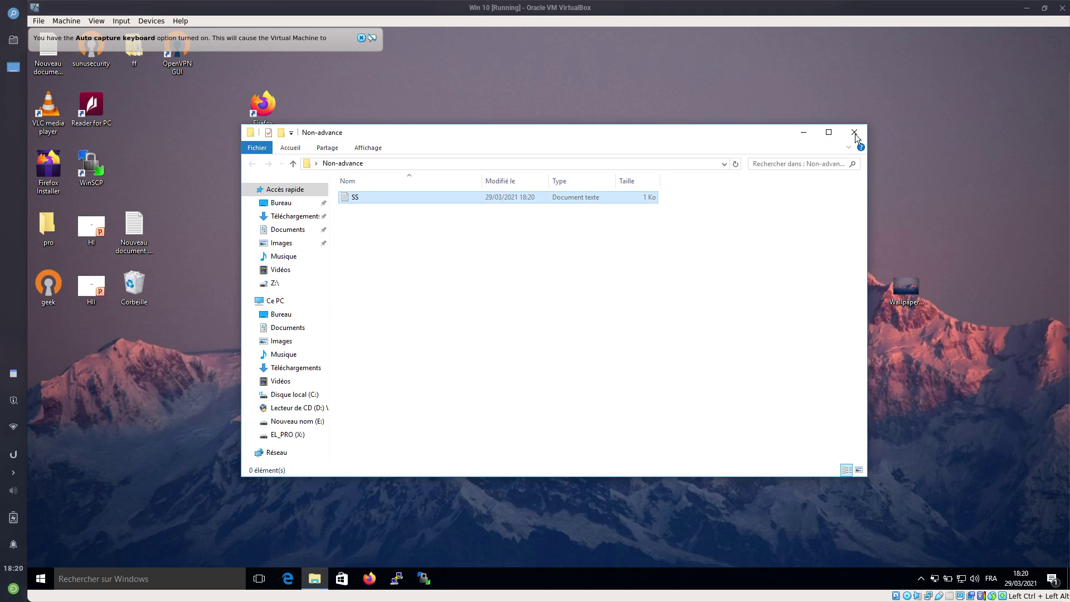
pyautogui.click(853, 131)
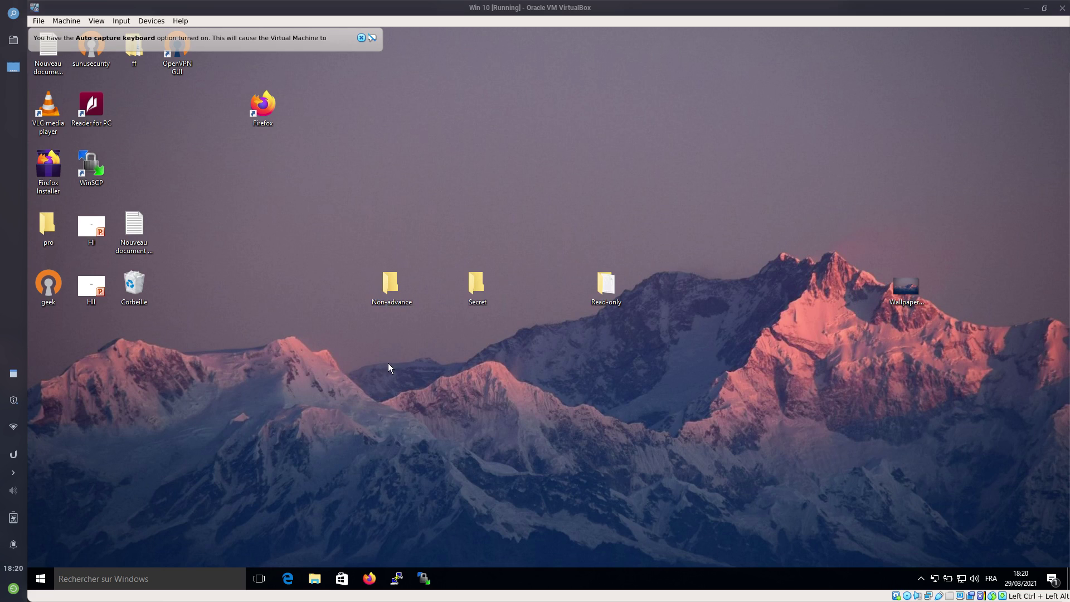
# - Open the properties of the Non-advance folder and show its security settings
pyautogui.moveTo(360, 246); pyautogui.dragTo(420, 343)
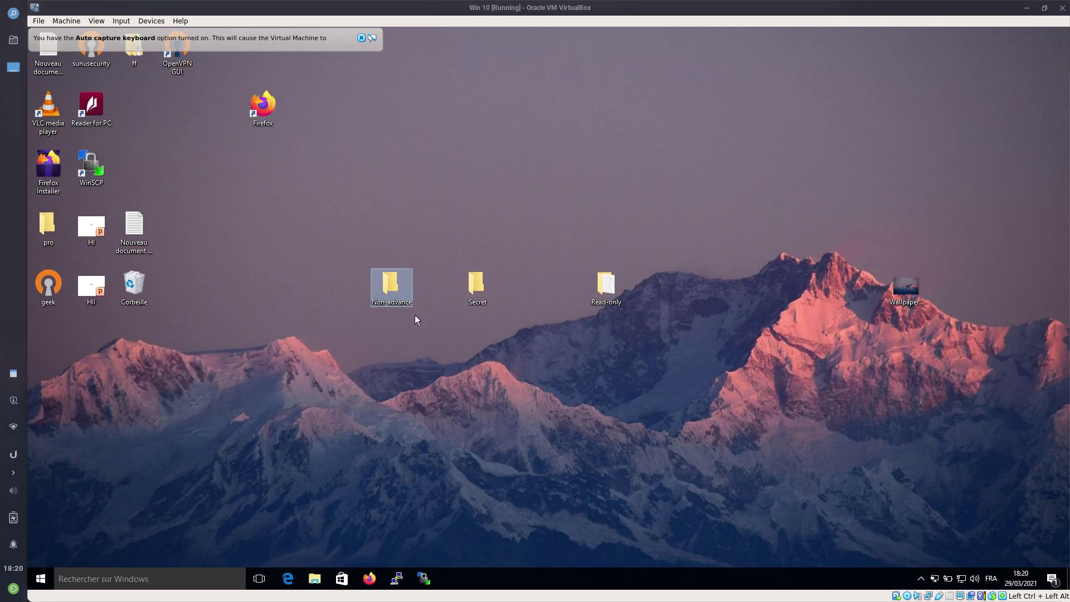
pyautogui.moveTo(398, 287)
pyautogui.rightClick(397, 286)
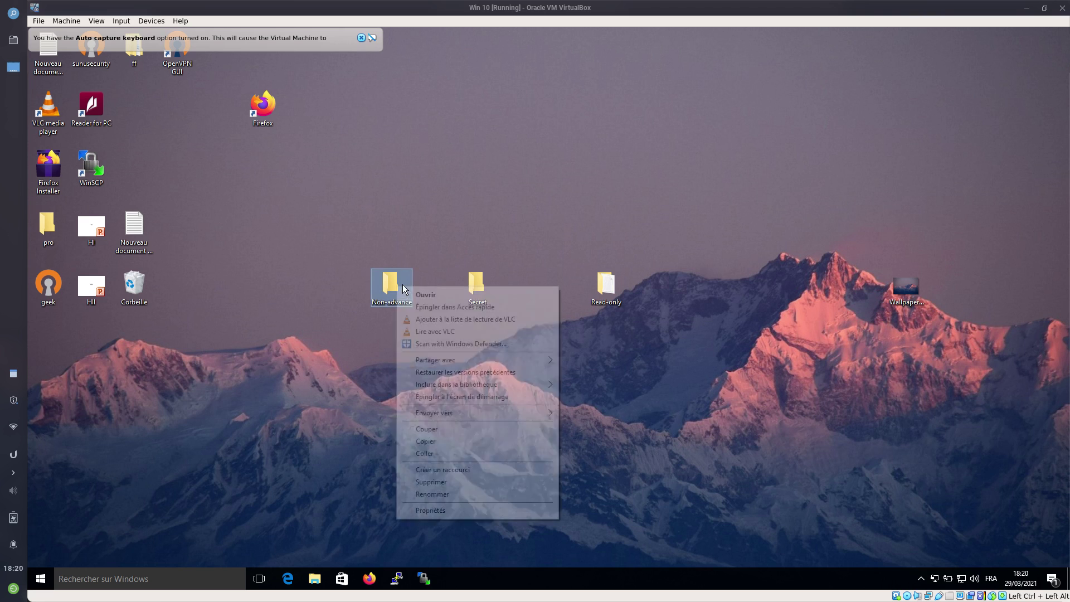
pyautogui.click(451, 512)
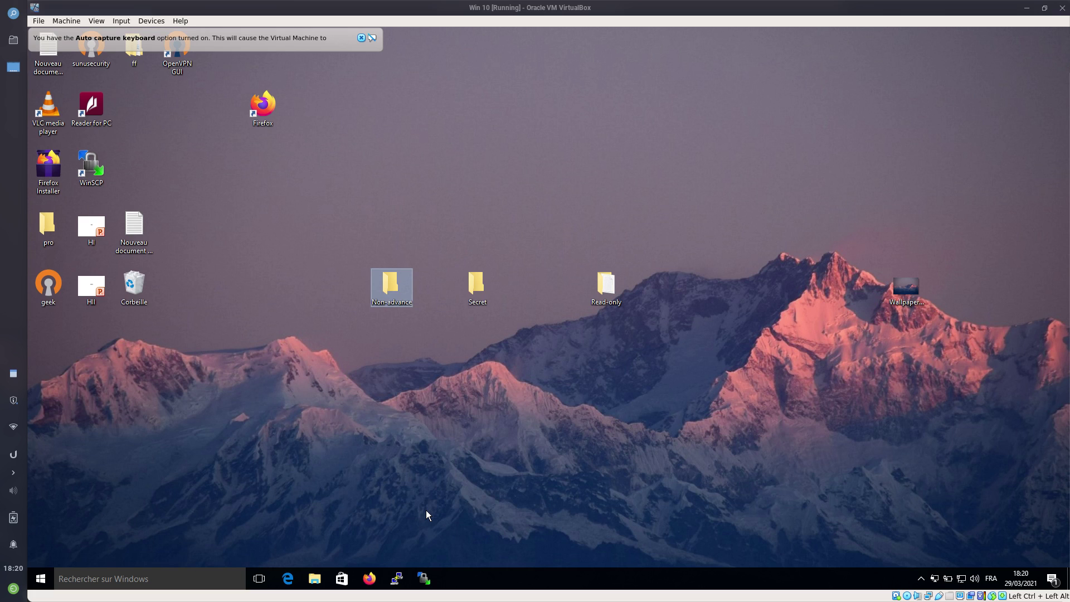
pyautogui.click(429, 509)
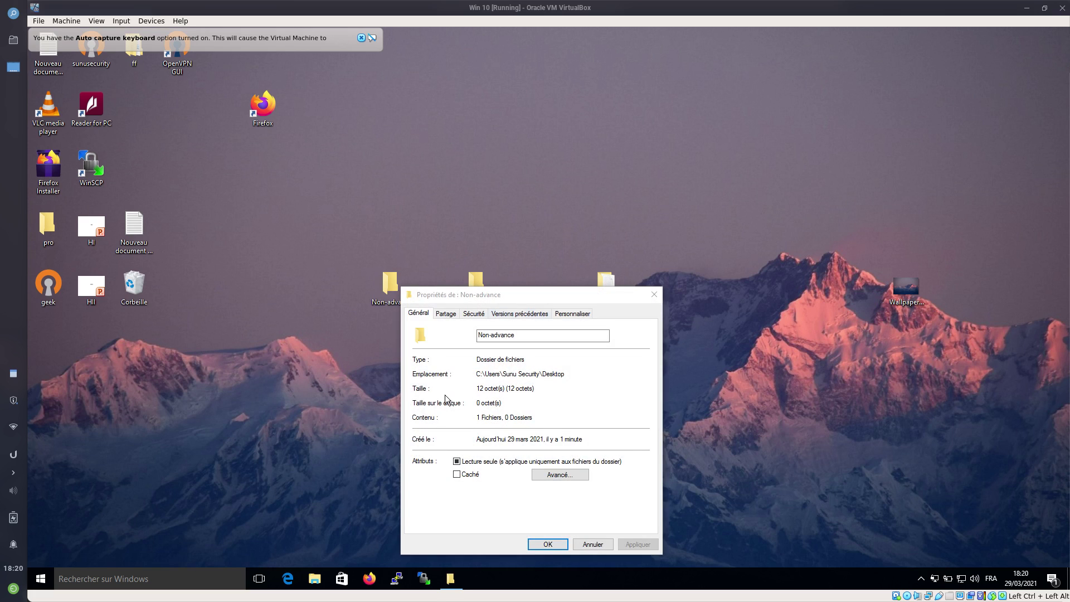
pyautogui.moveTo(520, 294); pyautogui.dragTo(480, 223)
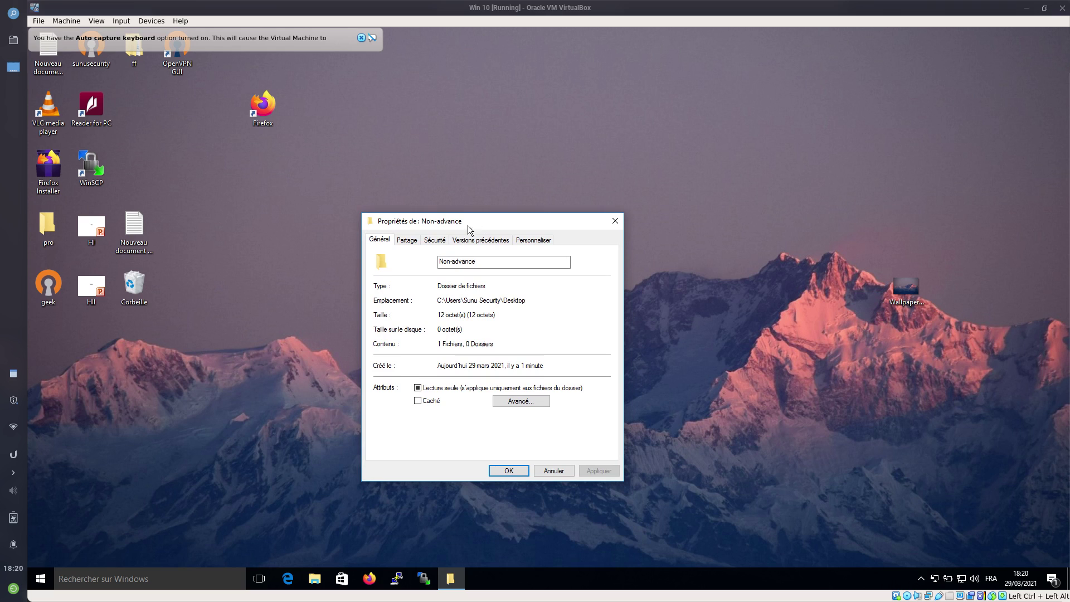
pyautogui.click(441, 242)
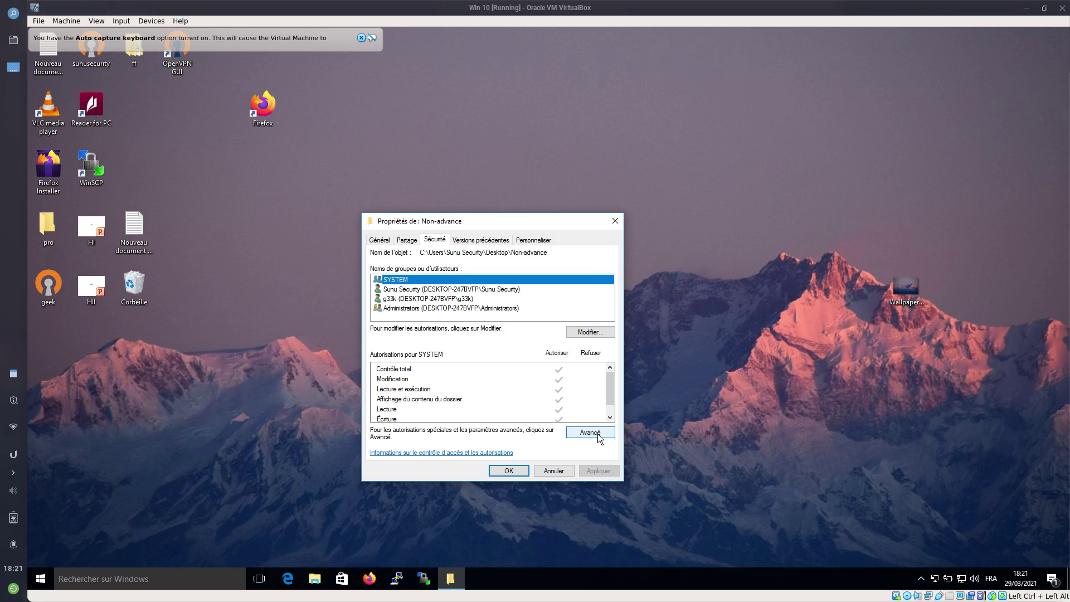
# - Move the properties dialog clear of the Non-advance folder and examine the permissions of the g33k account
pyautogui.moveTo(479, 218); pyautogui.dragTo(624, 197)
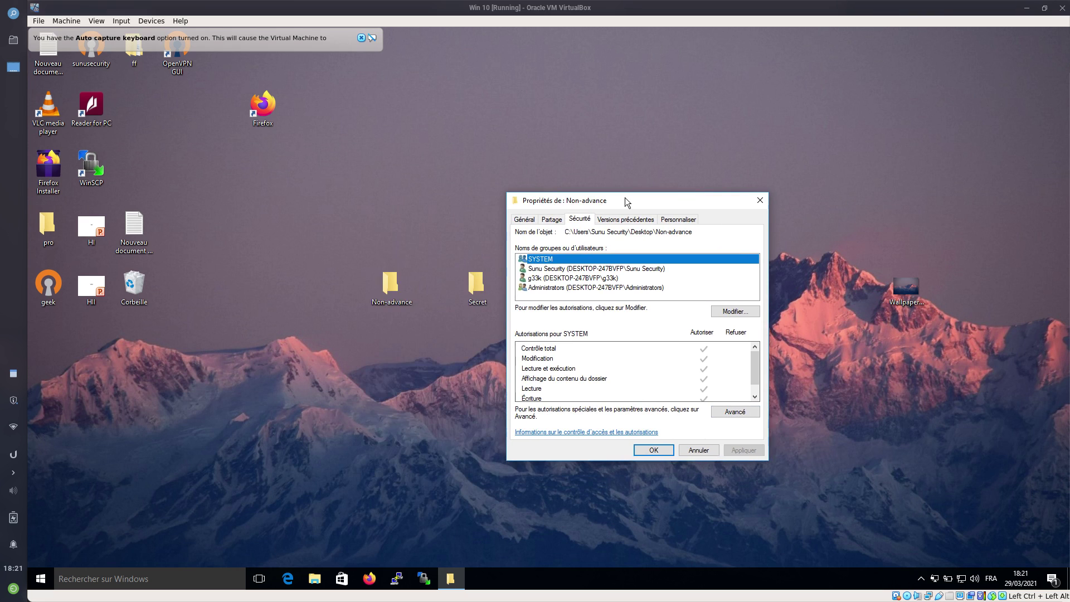
pyautogui.click(538, 279)
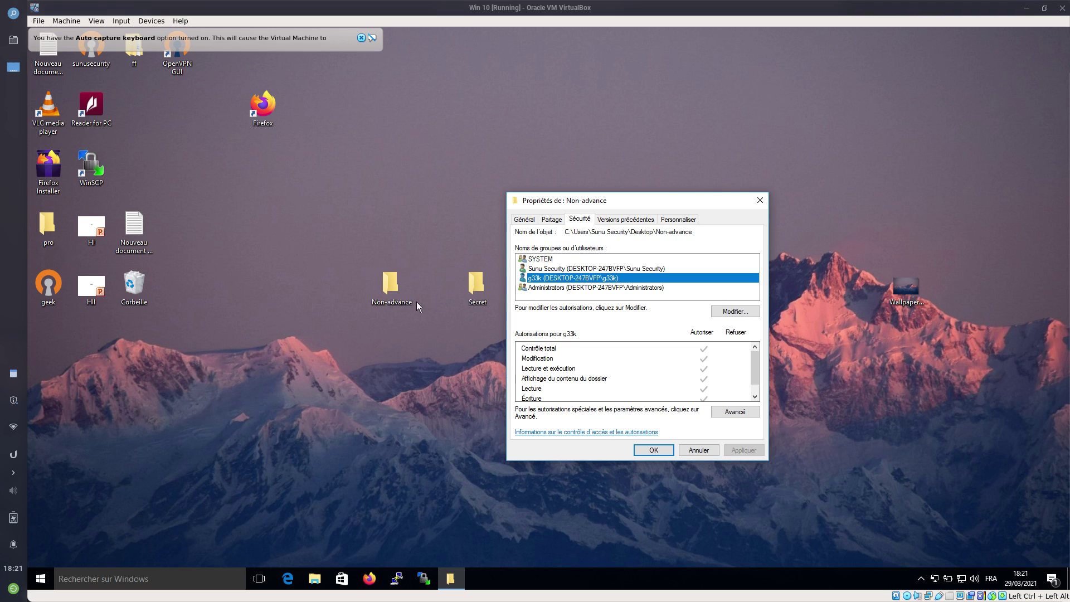
pyautogui.click(391, 280)
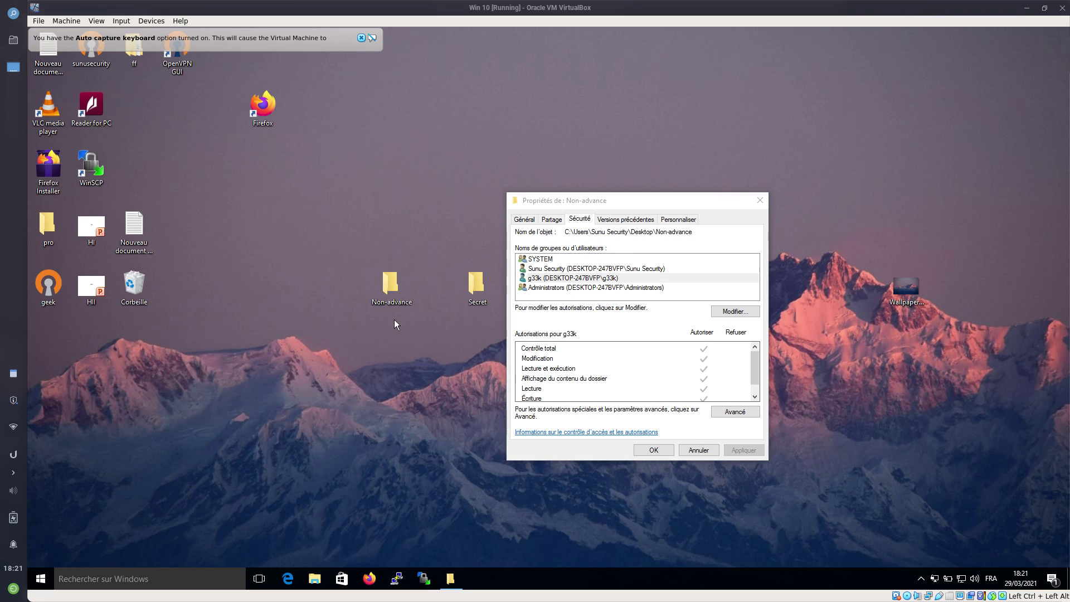
# - Open the Non-advance folder's permissions for editing and select the g33k account
pyautogui.click(559, 278)
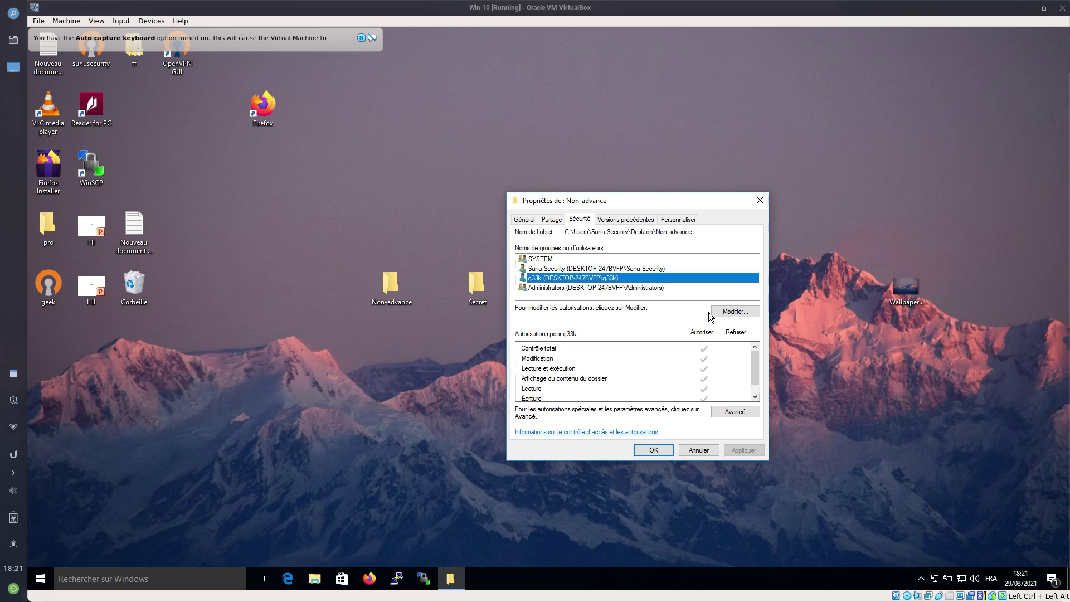
pyautogui.click(731, 313)
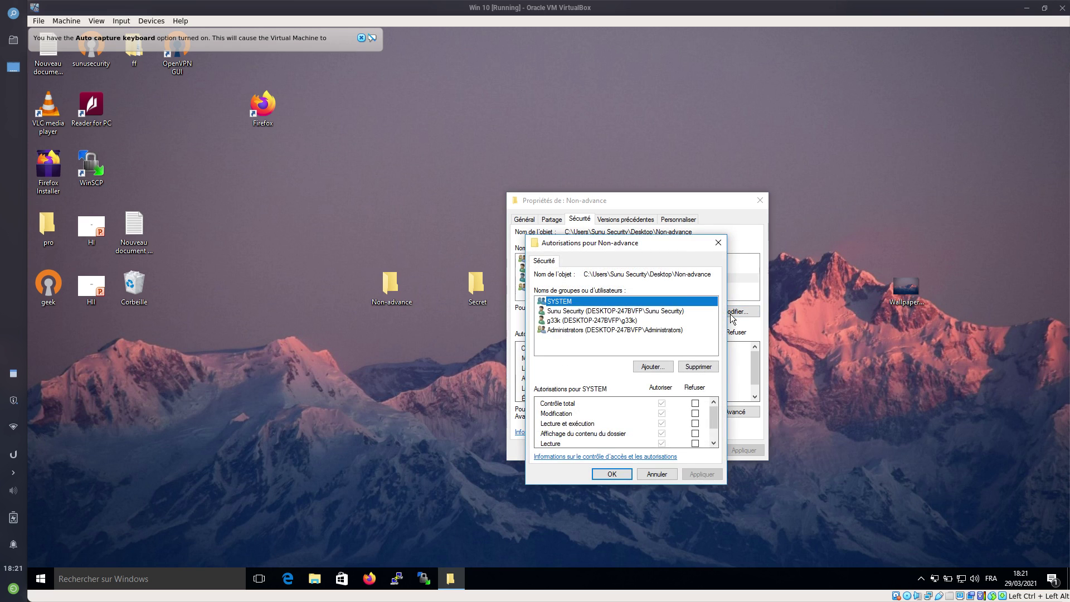
pyautogui.click(578, 315)
pyautogui.click(579, 331)
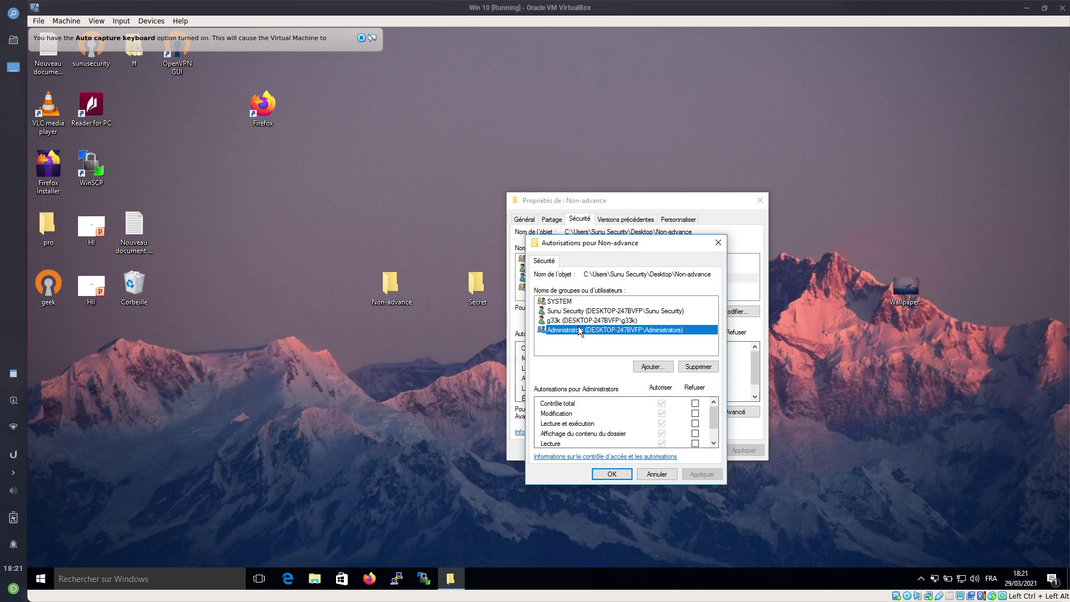
pyautogui.click(592, 322)
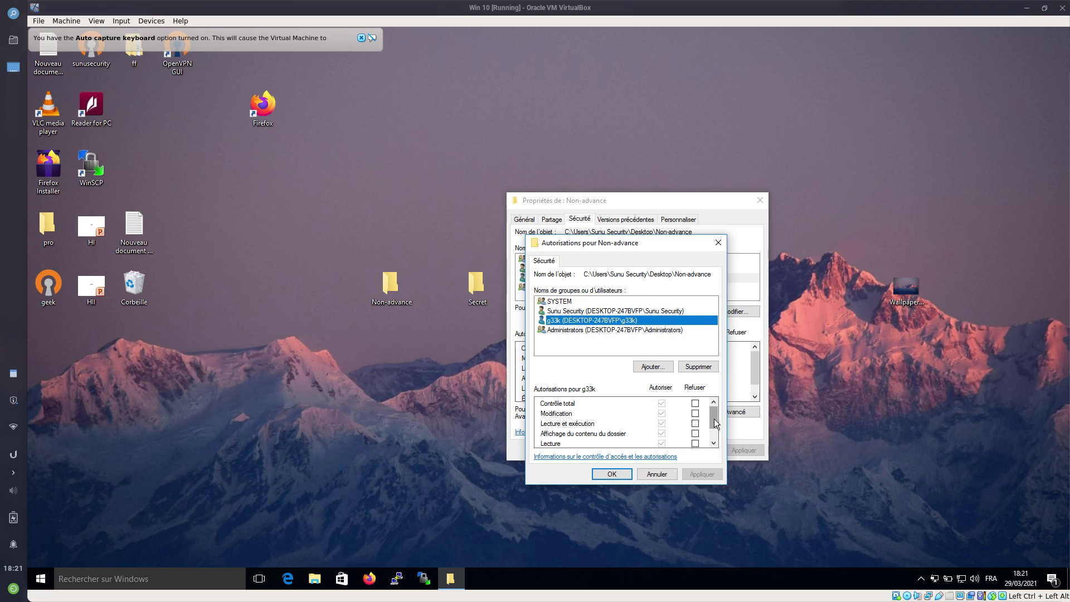
pyautogui.moveTo(715, 423)
pyautogui.mouseDown()
pyautogui.moveTo(709, 445)
pyautogui.moveTo(714, 403)
pyautogui.mouseUp()
pyautogui.moveTo(716, 423); pyautogui.dragTo(713, 390)
# - Deny g33k full control of the Non-advance folder, apply the change, and test access by briefly opening the folder
pyautogui.click(694, 404)
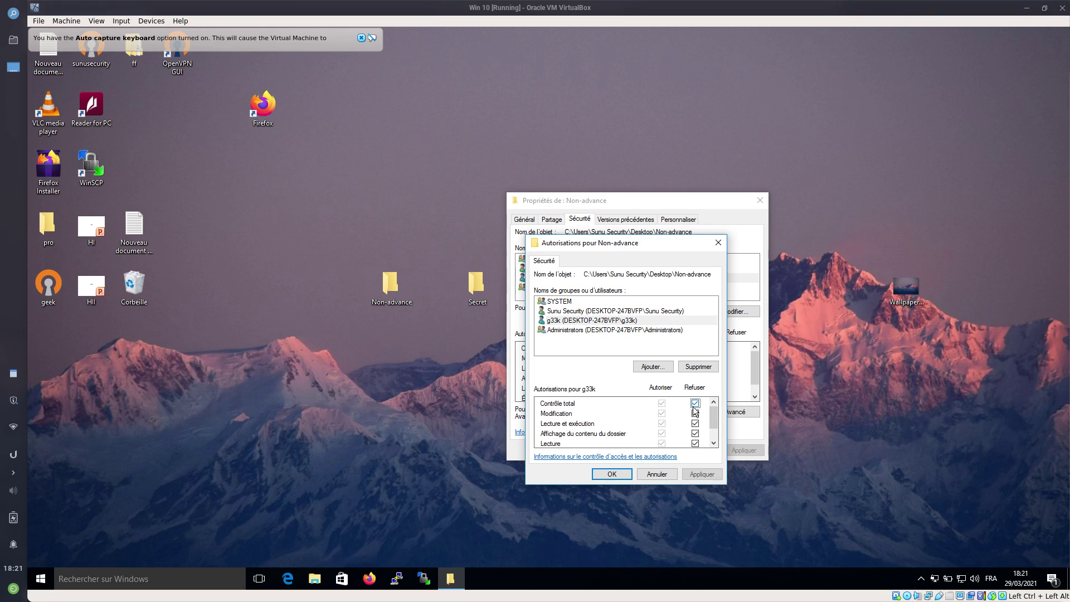
pyautogui.click(694, 403)
pyautogui.click(695, 403)
pyautogui.click(712, 472)
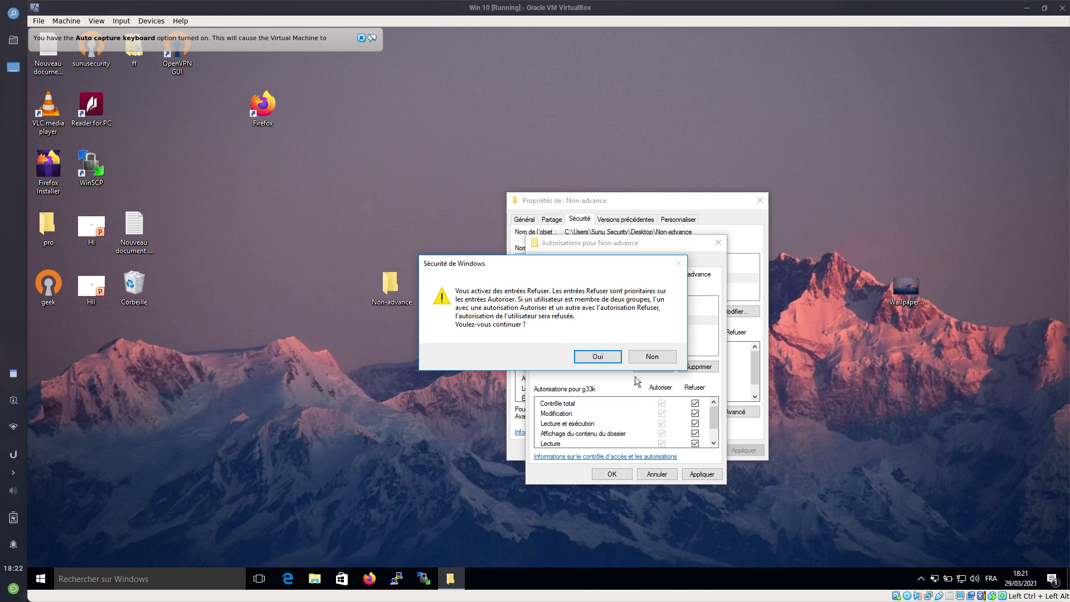
pyautogui.click(612, 359)
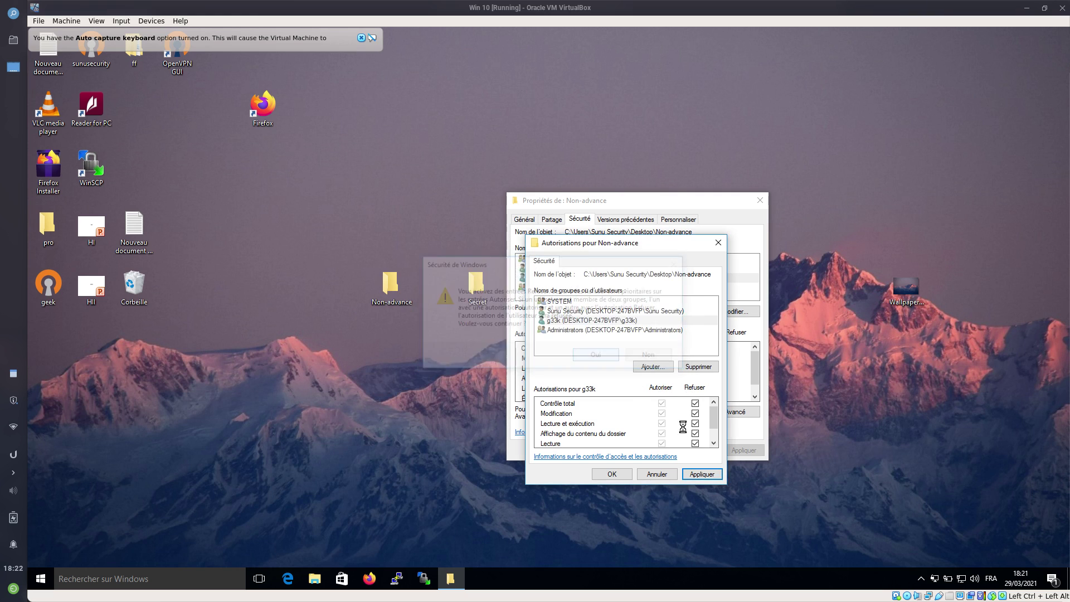
pyautogui.click(611, 474)
pyautogui.click(653, 450)
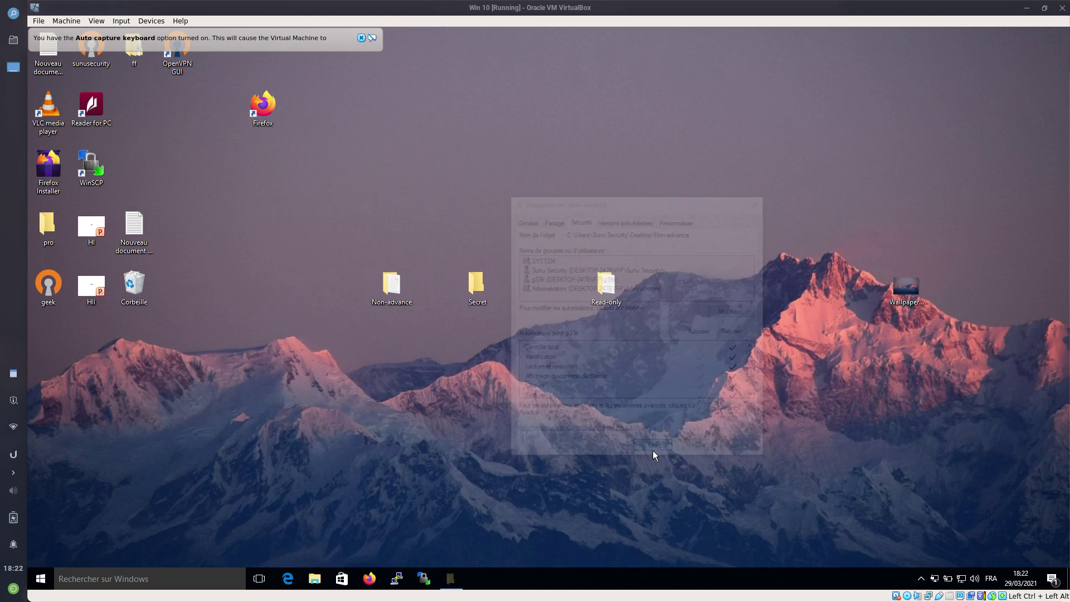
pyautogui.doubleClick(384, 286)
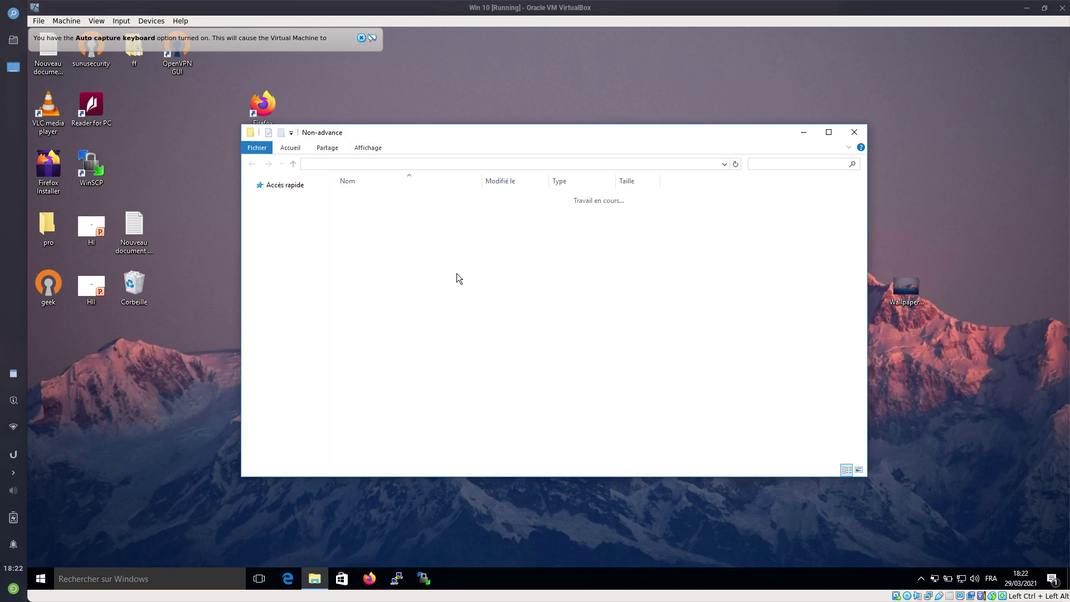
pyautogui.click(858, 134)
# - Open the properties of the Secret folder and show its security settings
pyautogui.moveTo(486, 312); pyautogui.dragTo(466, 264)
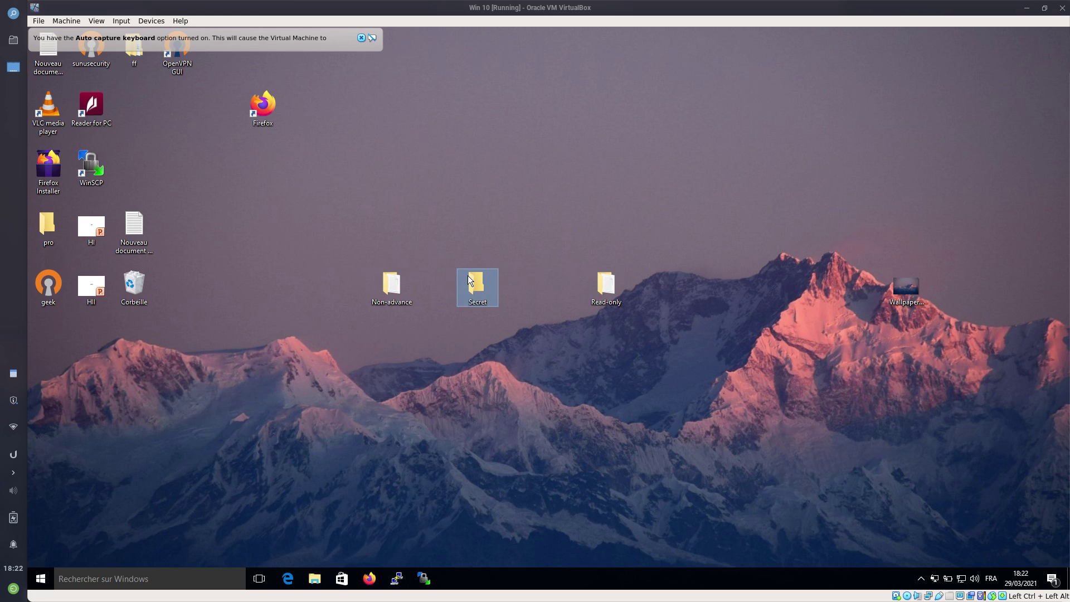
pyautogui.moveTo(467, 277)
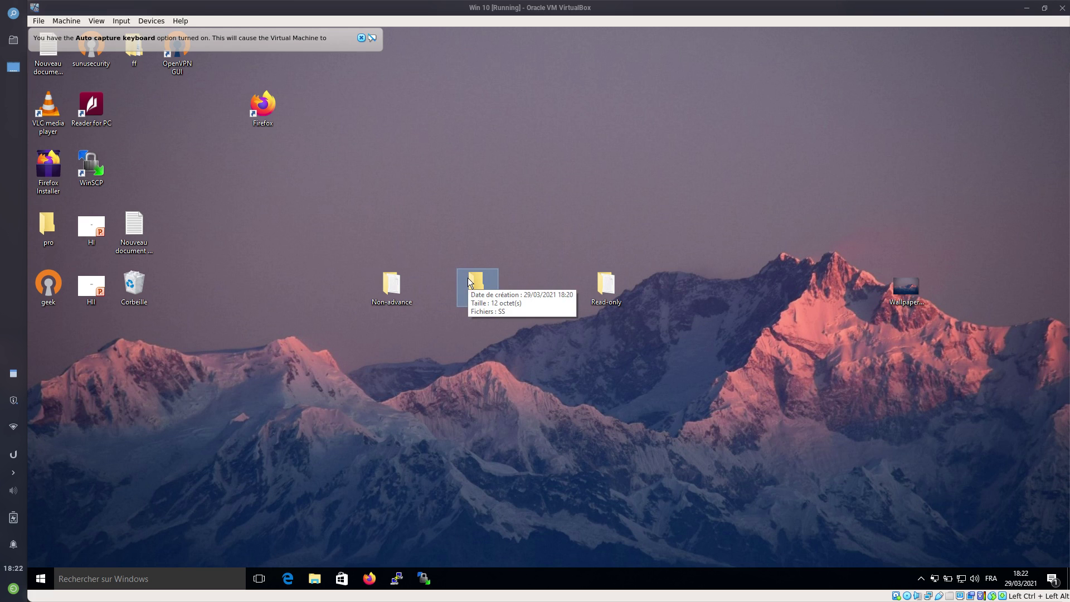
pyautogui.rightClick(467, 278)
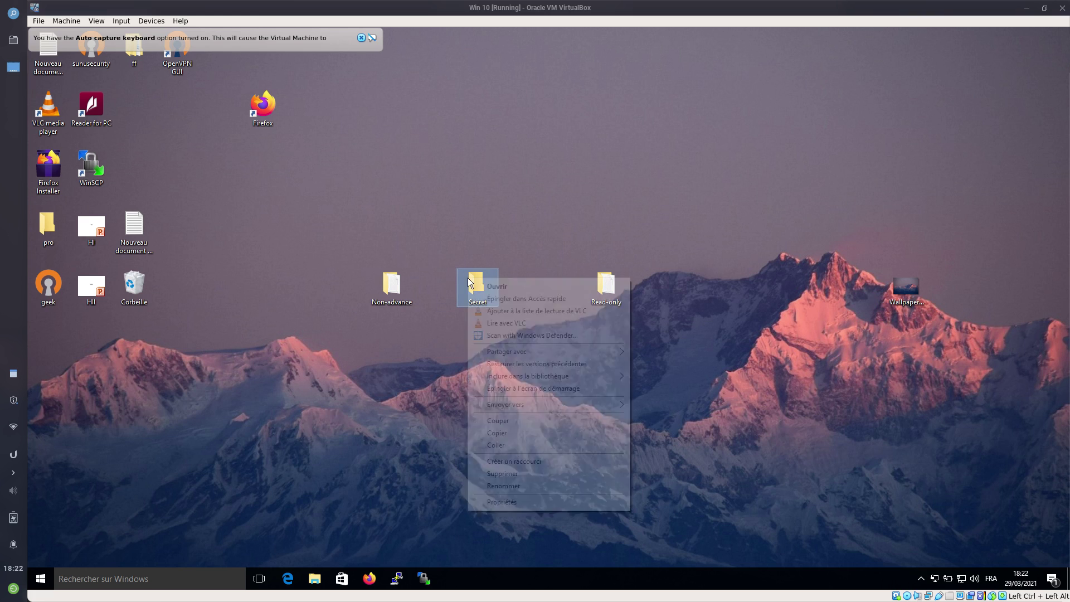
pyautogui.click(530, 504)
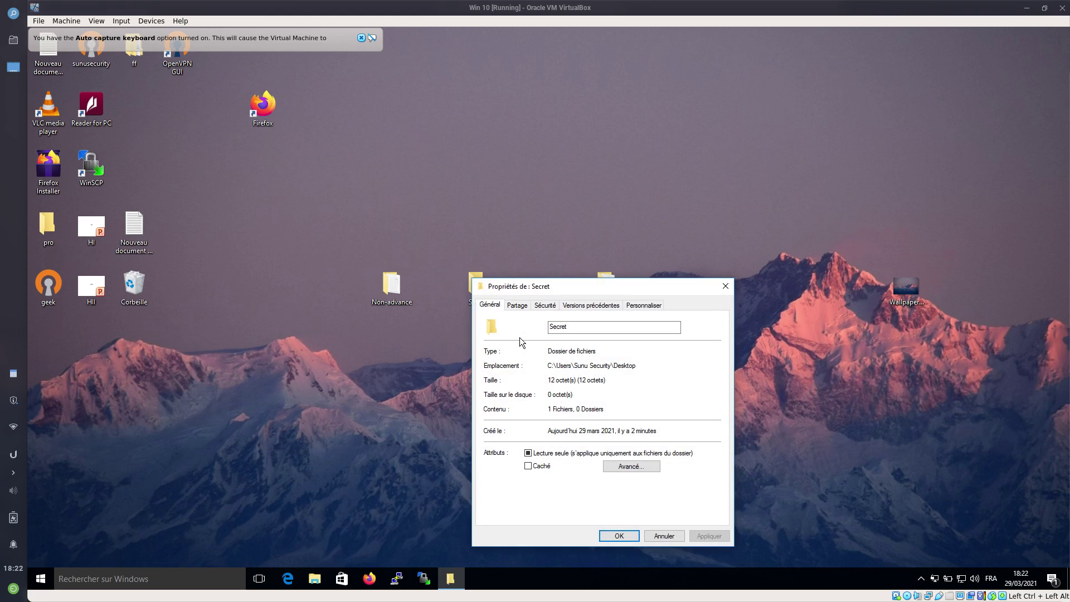
pyautogui.click(548, 306)
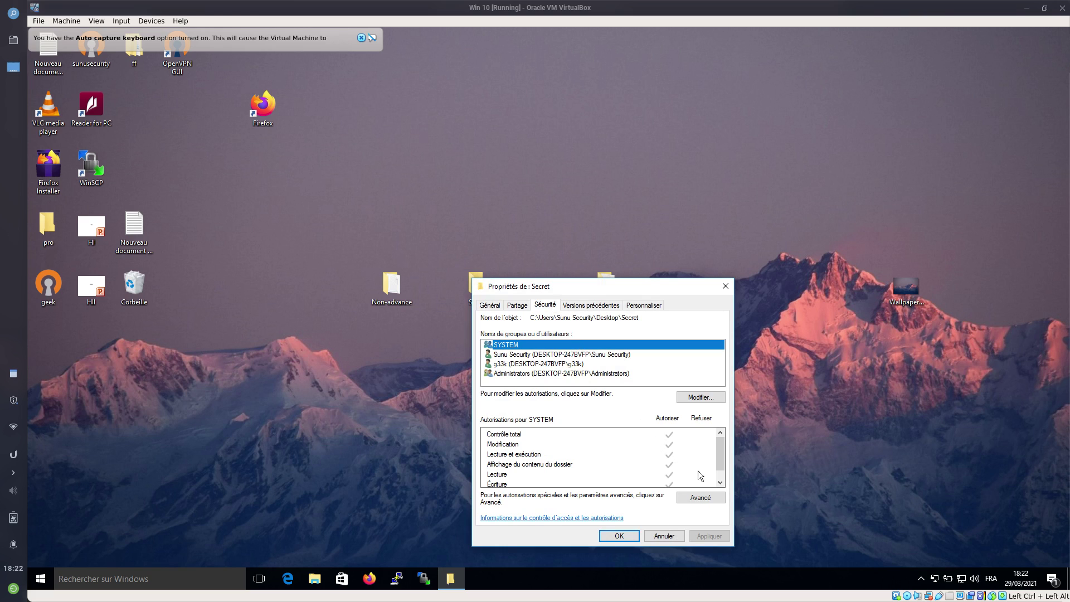
# - Disable inheritance in the Secret folder's advanced security settings and remove all inherited permissions from the object
pyautogui.click(700, 501)
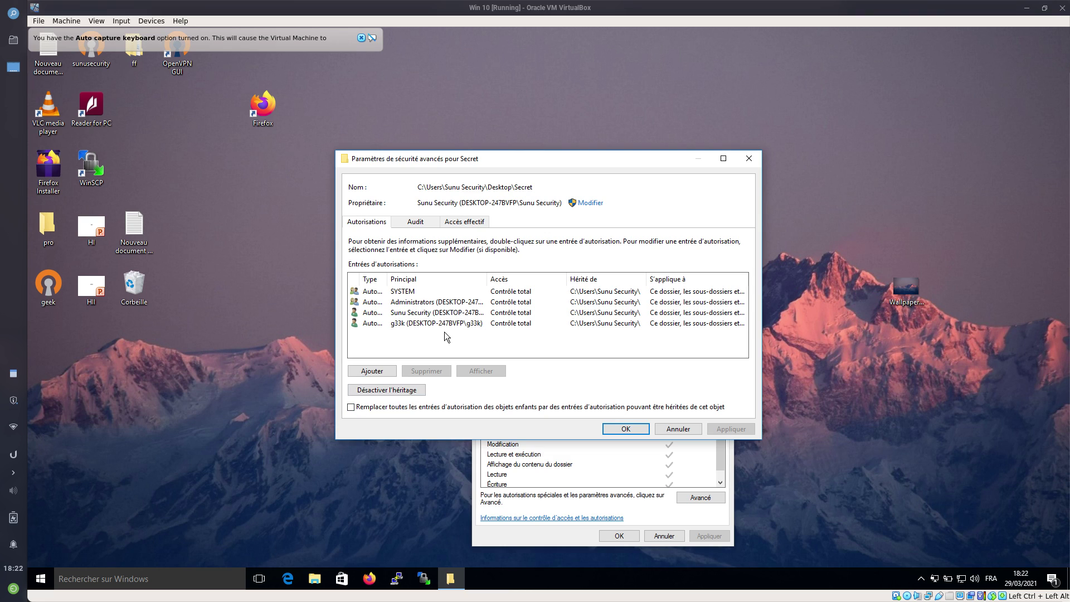
pyautogui.click(393, 391)
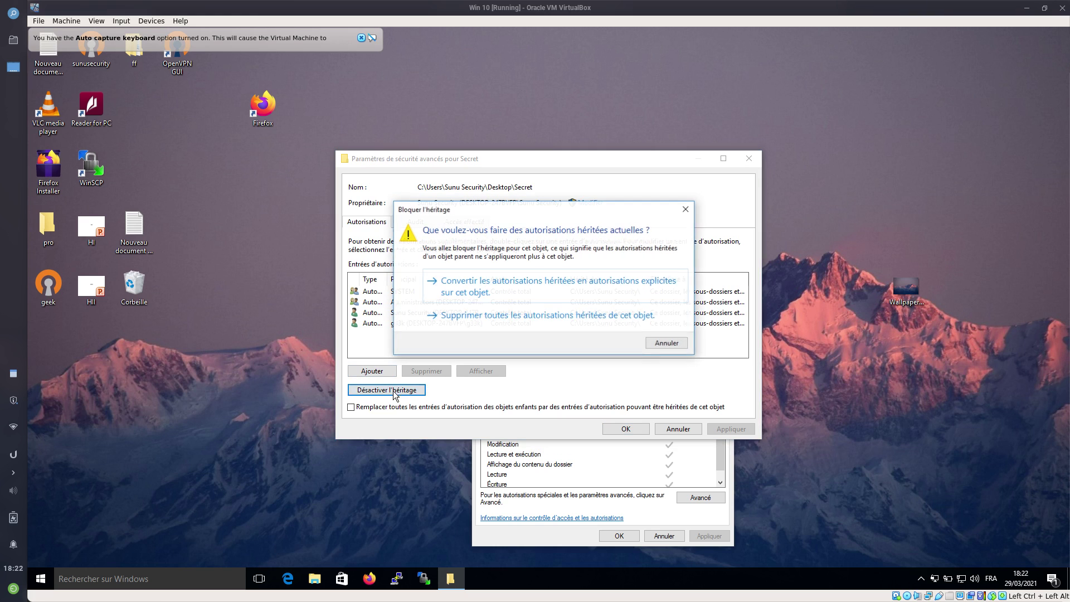
pyautogui.click(537, 318)
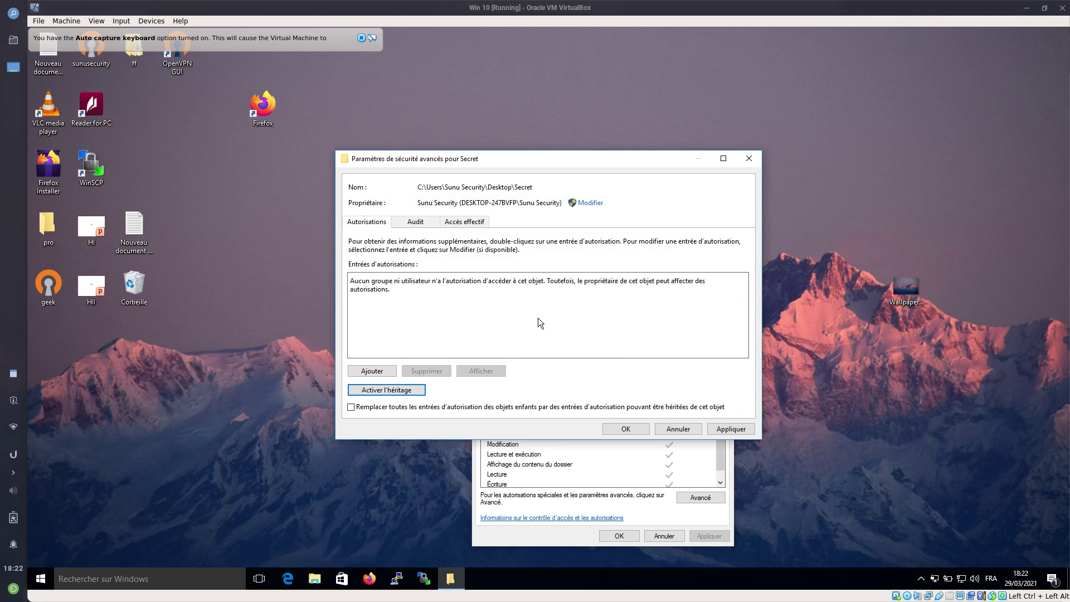
# - Add a new permission entry for the Secret folder and start selecting its principal
pyautogui.click(391, 372)
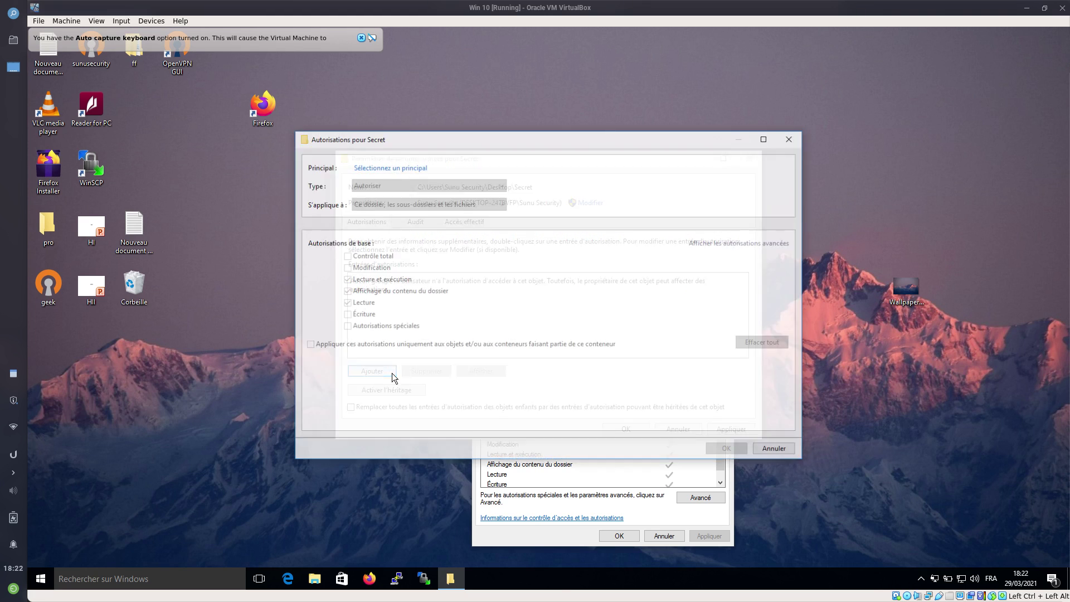
pyautogui.click(394, 168)
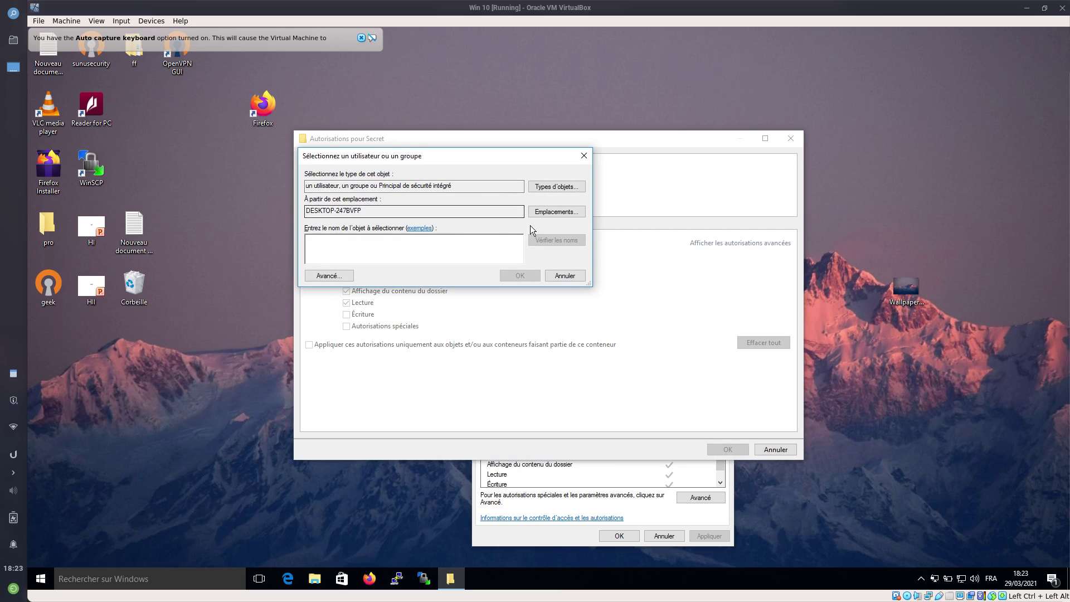
# - Find g33k through the advanced search of users and groups, select it, and clear the name again
pyautogui.write('g33k')
pyautogui.hotkey('ctrl', 'a')
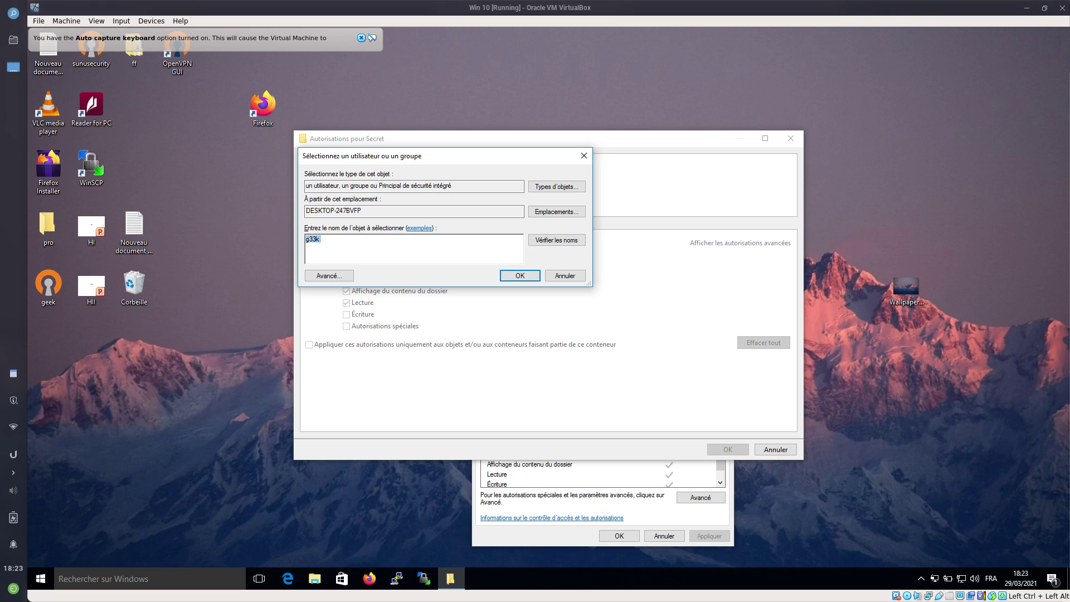
pyautogui.press('BackSpace')
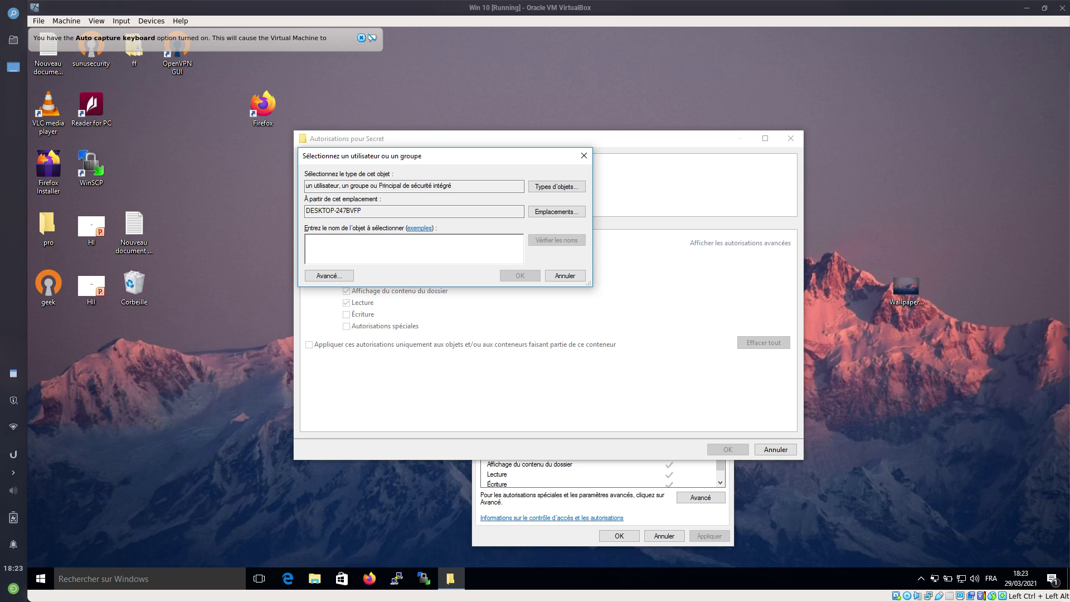
pyautogui.click(327, 275)
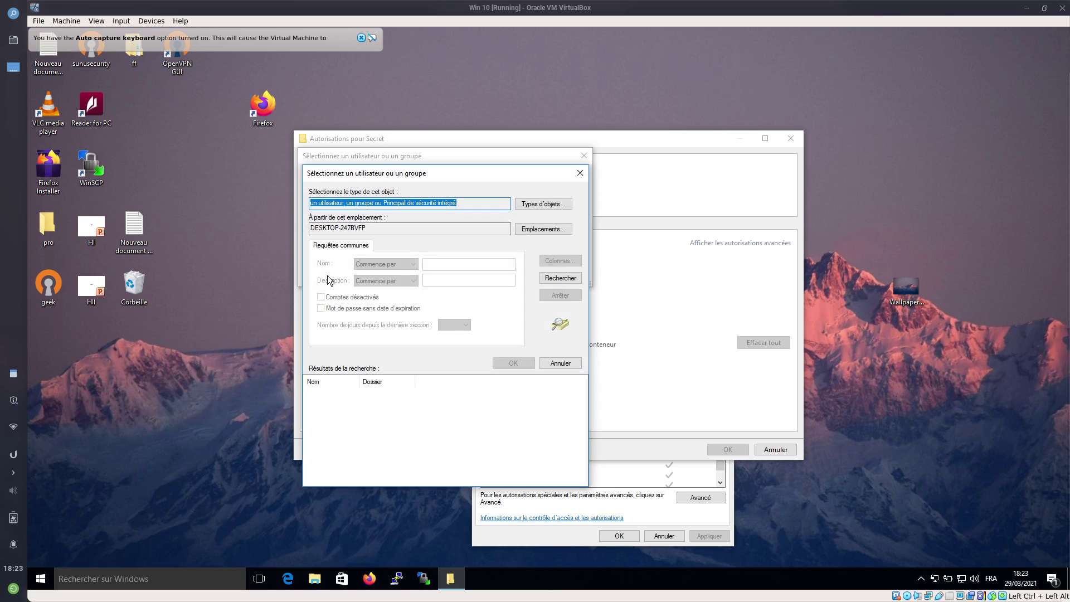
pyautogui.click(568, 278)
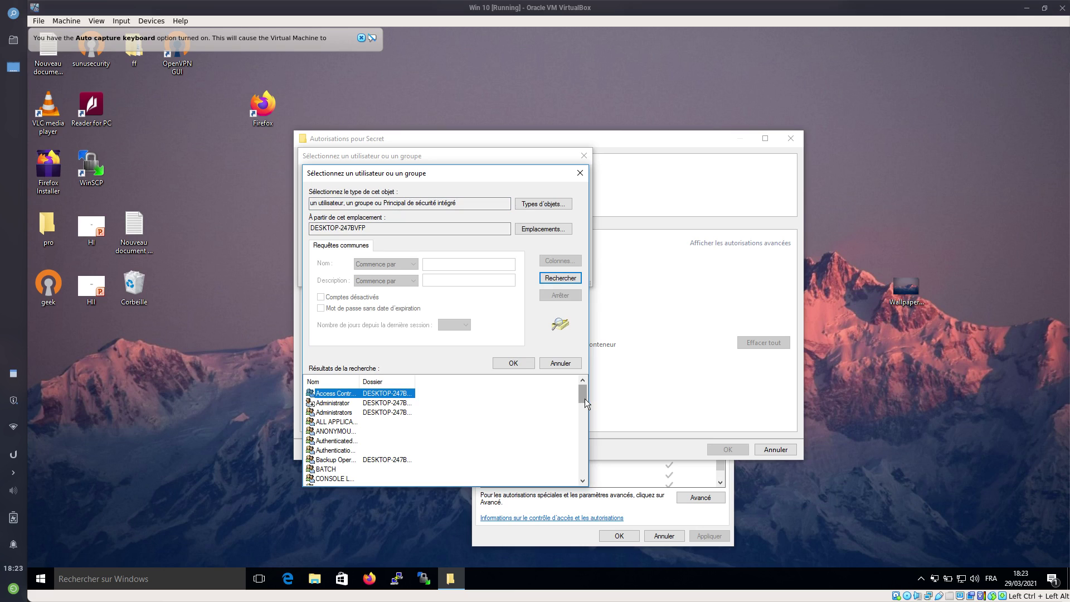
pyautogui.moveTo(584, 399); pyautogui.dragTo(583, 418)
pyautogui.scroll(-1, 583, 418)
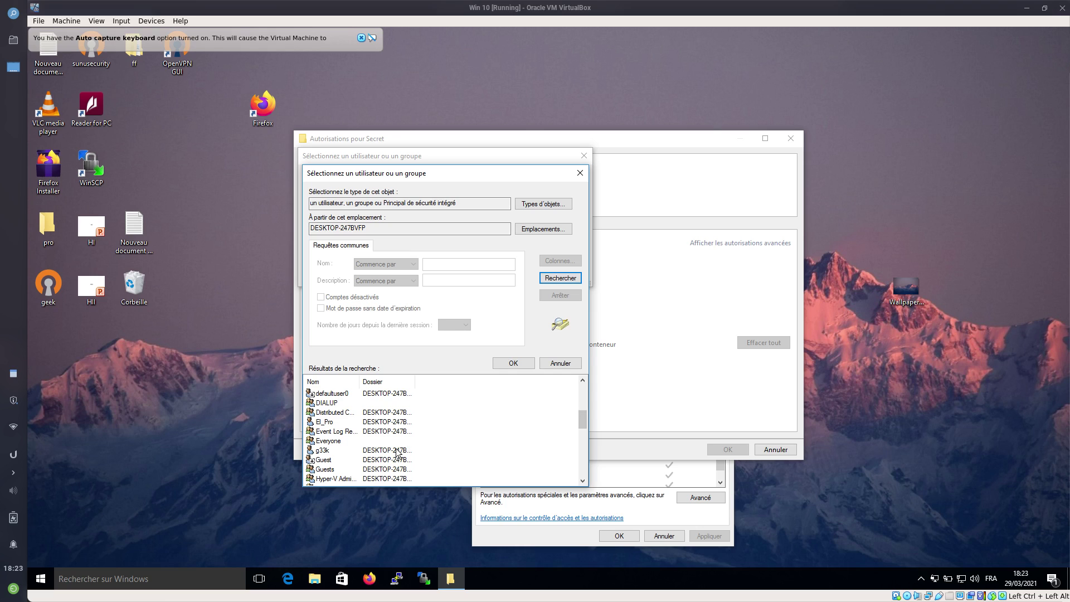
pyautogui.click(368, 454)
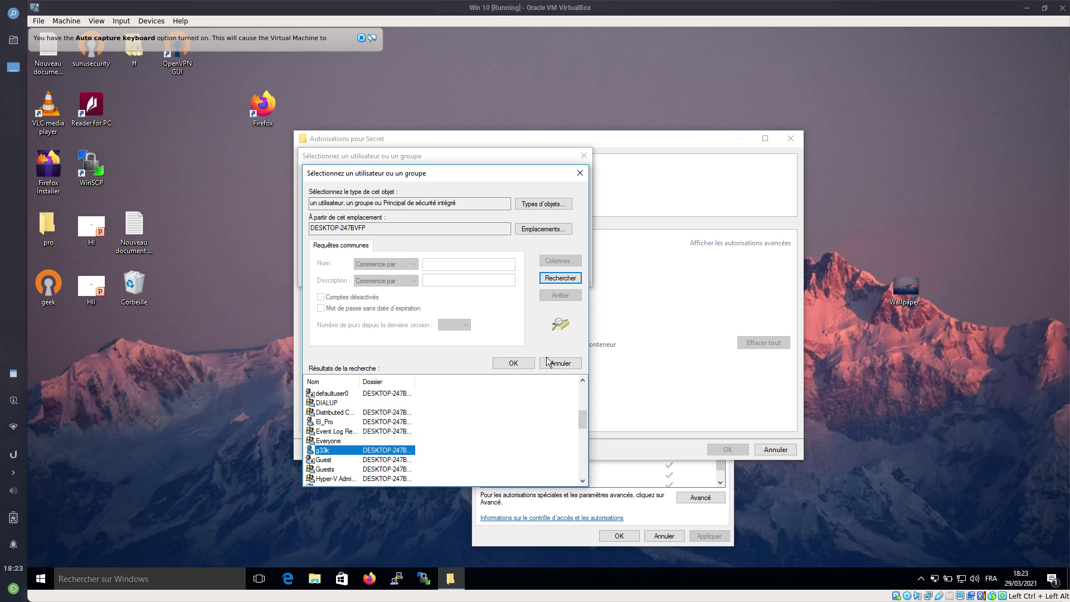
pyautogui.doubleClick(389, 452)
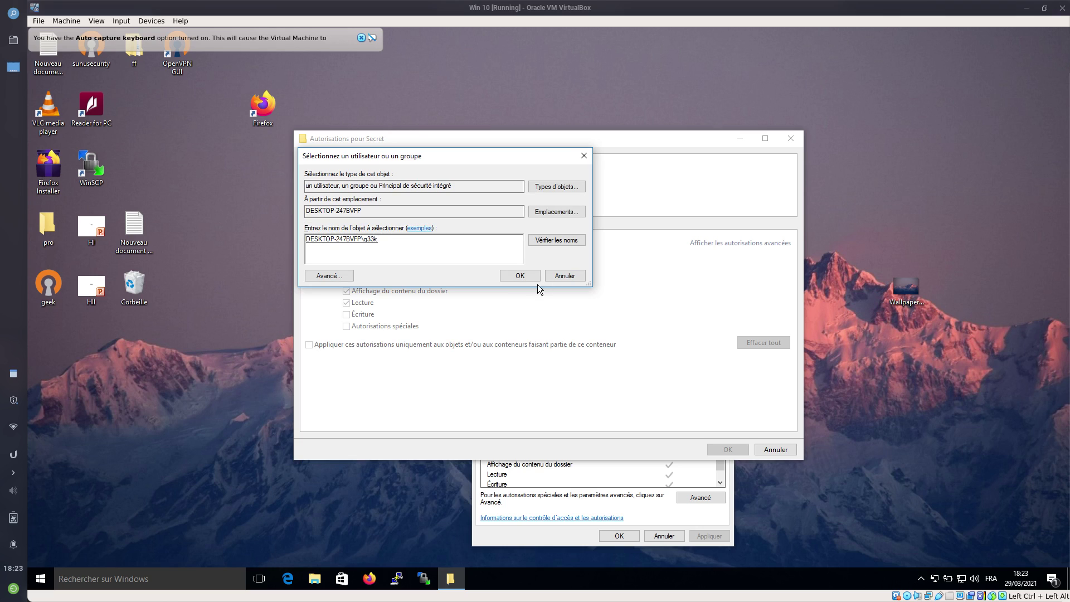
pyautogui.moveTo(375, 240); pyautogui.dragTo(270, 241)
pyautogui.press('BackSpace')
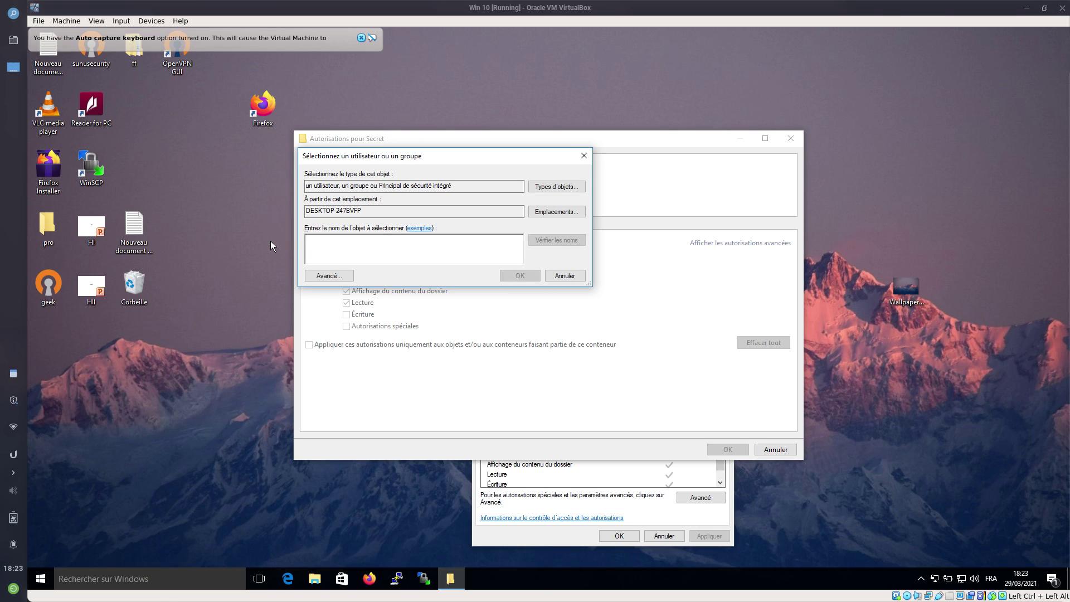
# - Enter g33k as the principal of the entry, check the name and accept it
pyautogui.write('g33k')
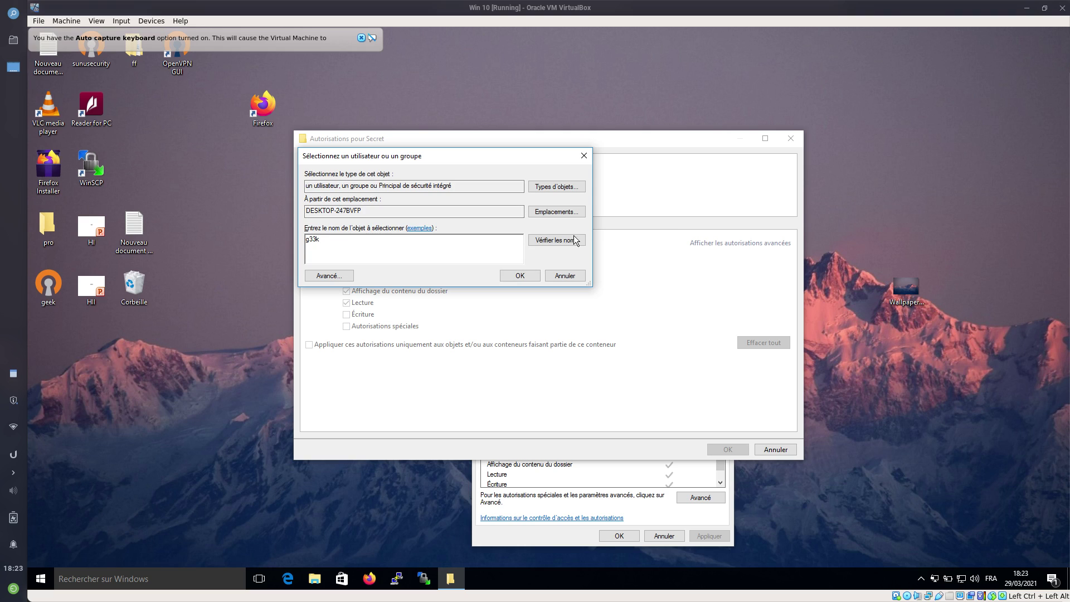
pyautogui.click(544, 240)
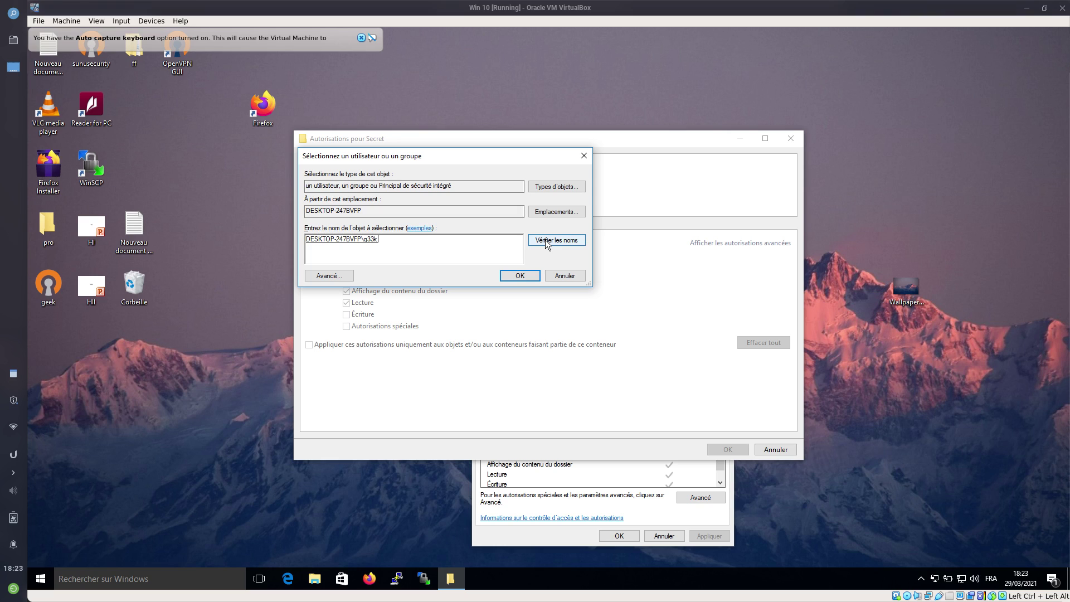
pyautogui.click(520, 276)
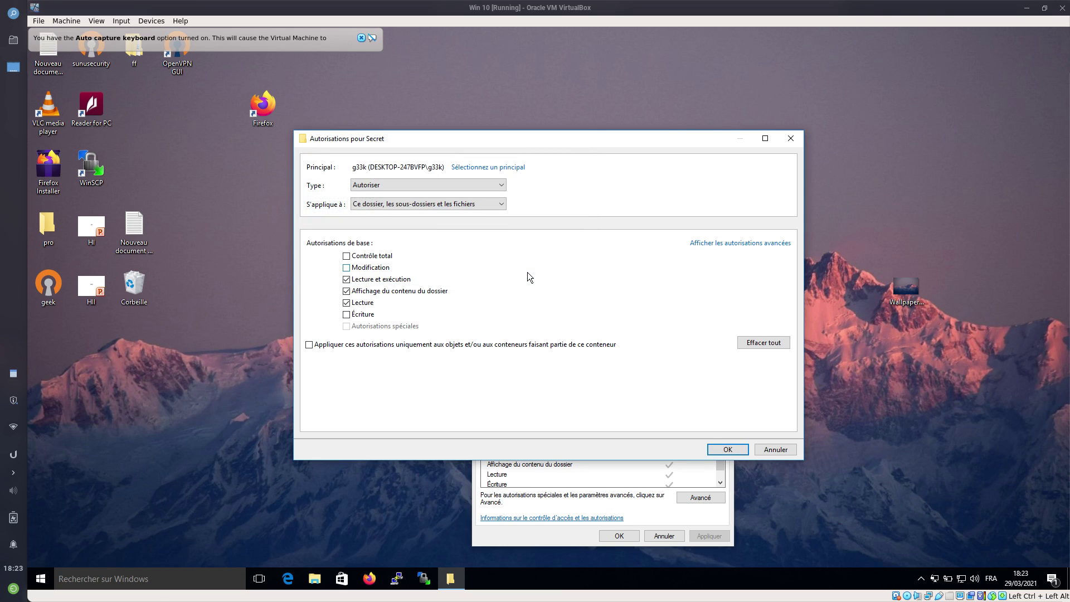
# - Set the g33k entry's type to Autoriser and its scope to Ce dossier, les sous-dossiers et les fichiers
pyautogui.click(388, 185)
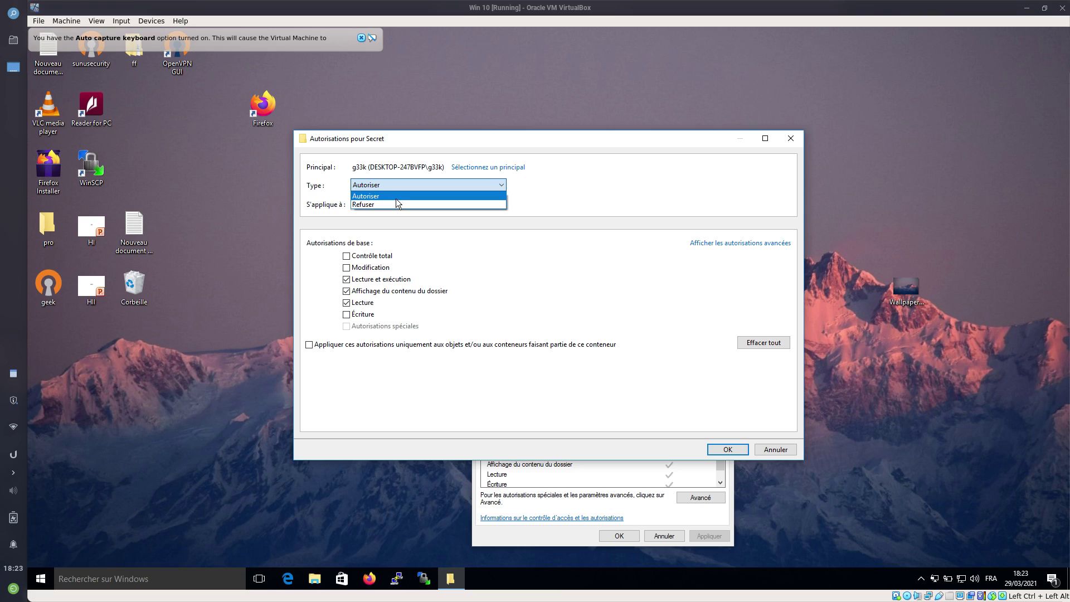
pyautogui.click(396, 198)
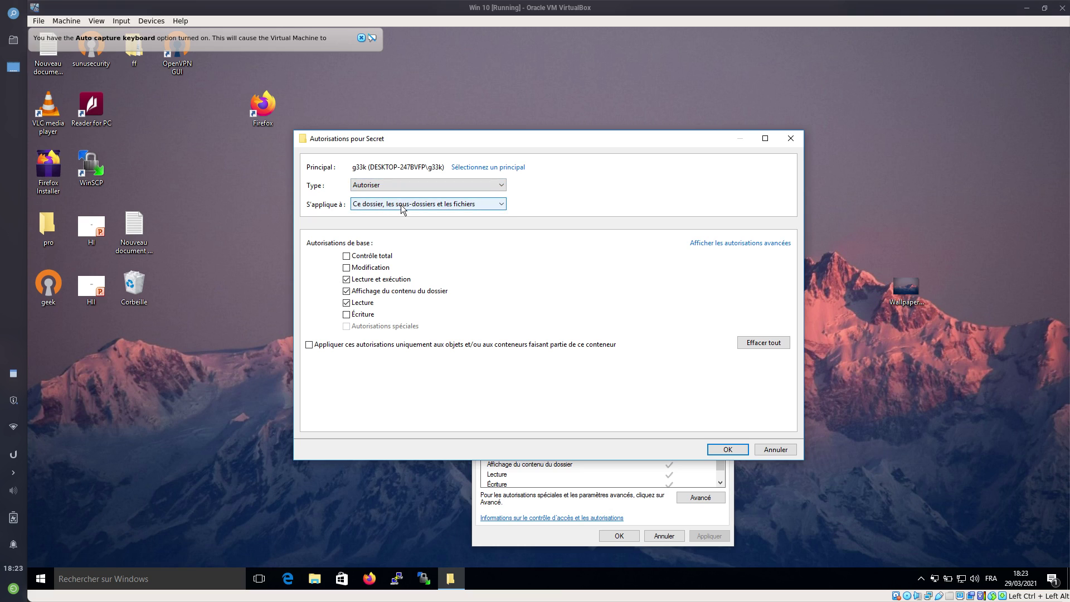
pyautogui.click(398, 203)
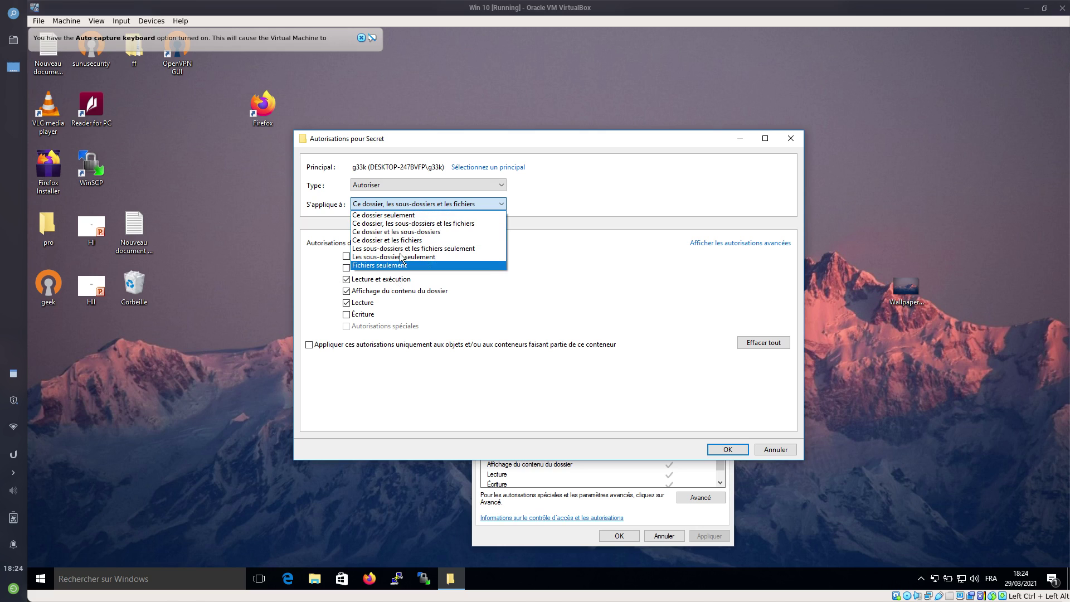
pyautogui.click(403, 223)
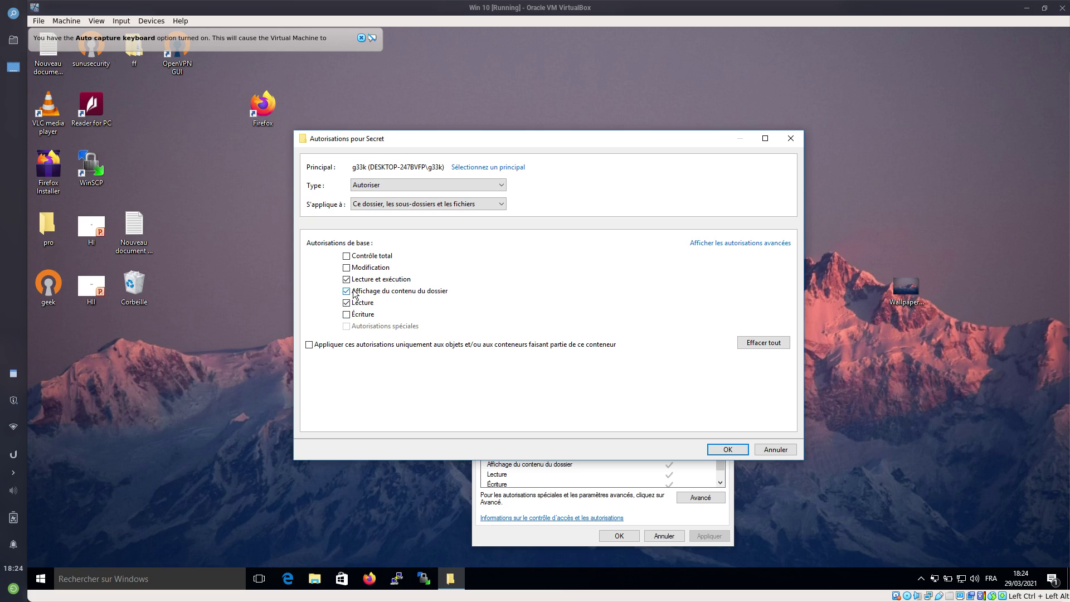
pyautogui.moveTo(388, 138); pyautogui.dragTo(424, 163)
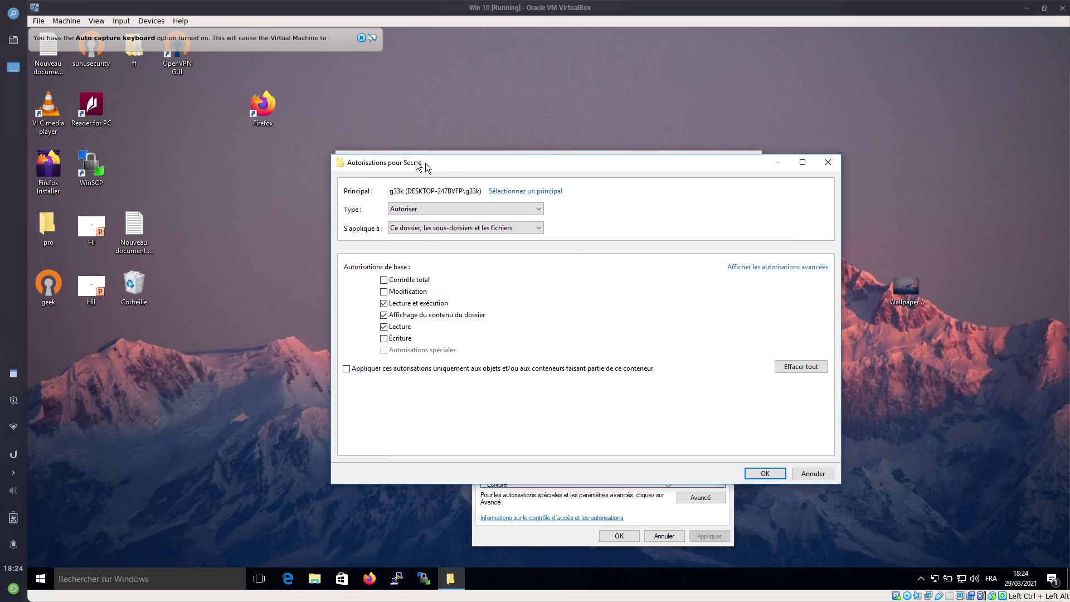
# - Restrict the g33k entry on Secret to Lecture only, apply the advanced security settings and close the folder's properties
pyautogui.click(383, 316)
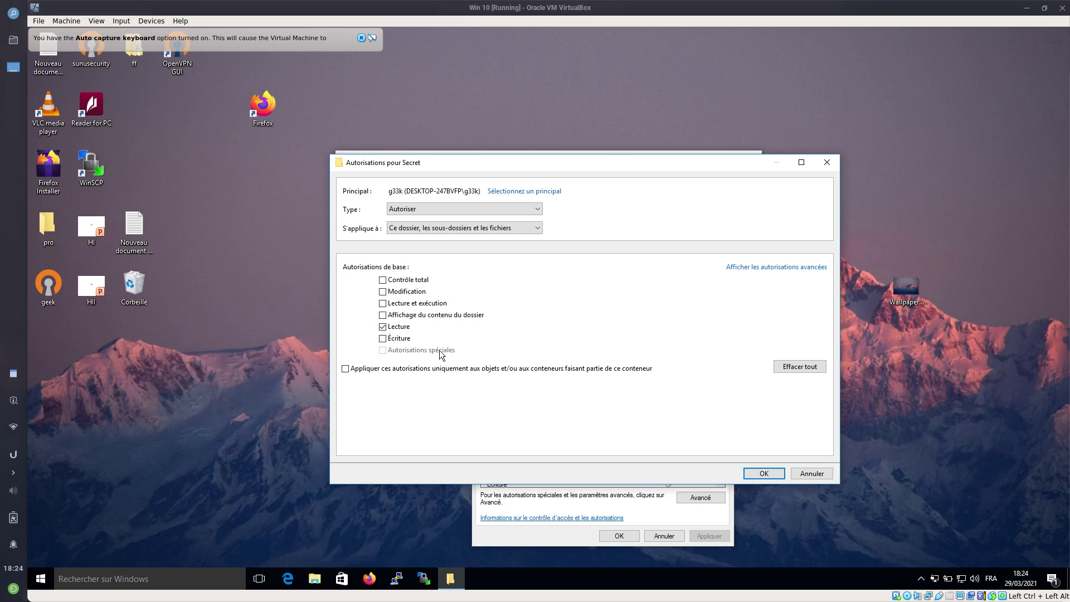
pyautogui.click(378, 371)
pyautogui.click(770, 473)
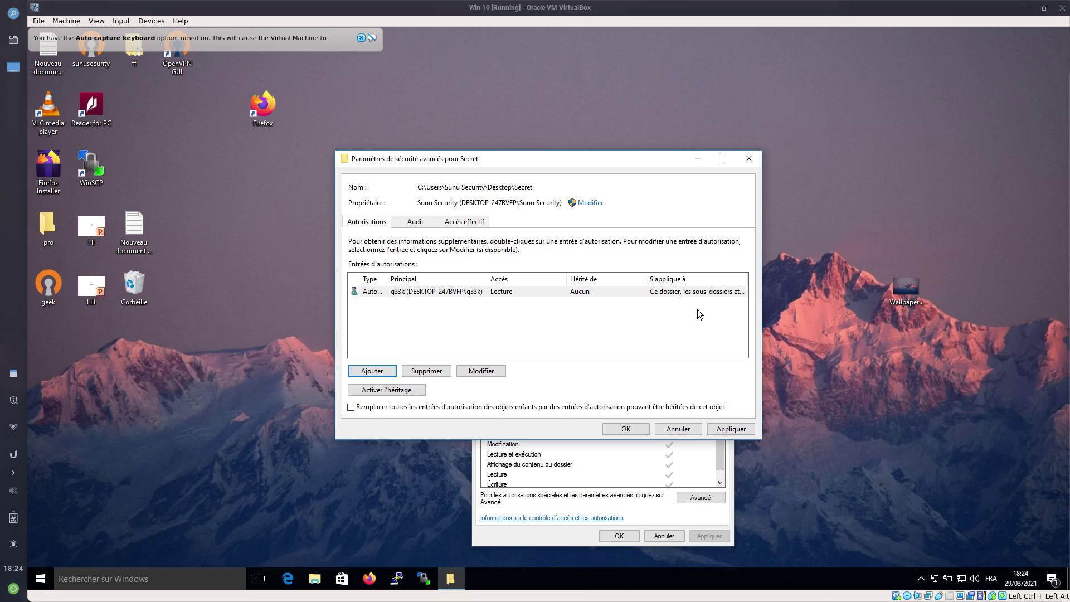
pyautogui.click(737, 431)
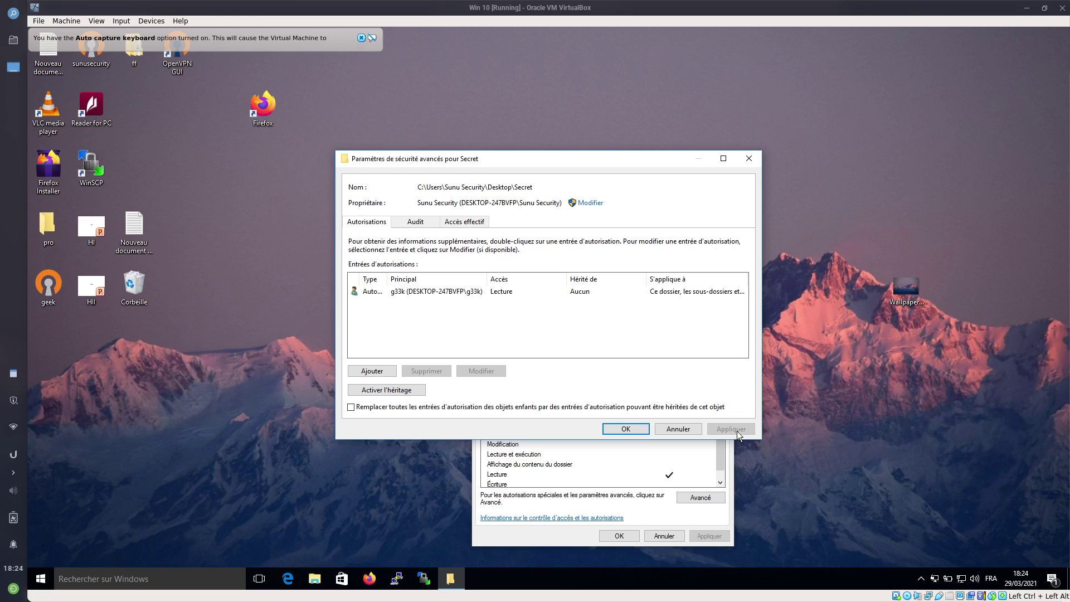
pyautogui.click(636, 430)
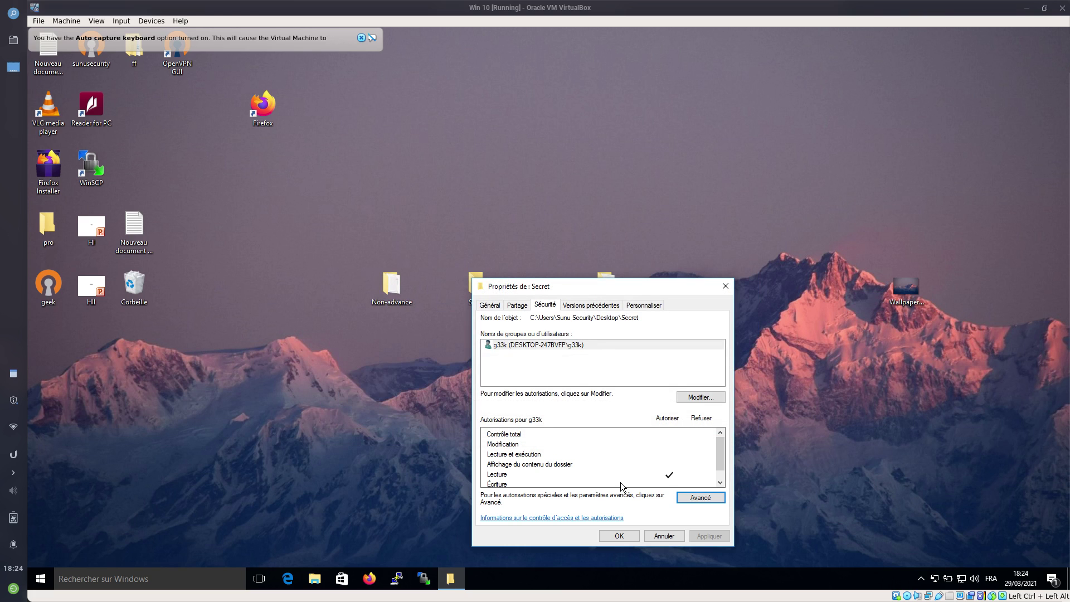
pyautogui.click(621, 538)
# - Open the security properties of the Read-only desktop folder and start editing the permissions of g33k
pyautogui.moveTo(485, 343); pyautogui.dragTo(372, 281)
pyautogui.click(613, 314)
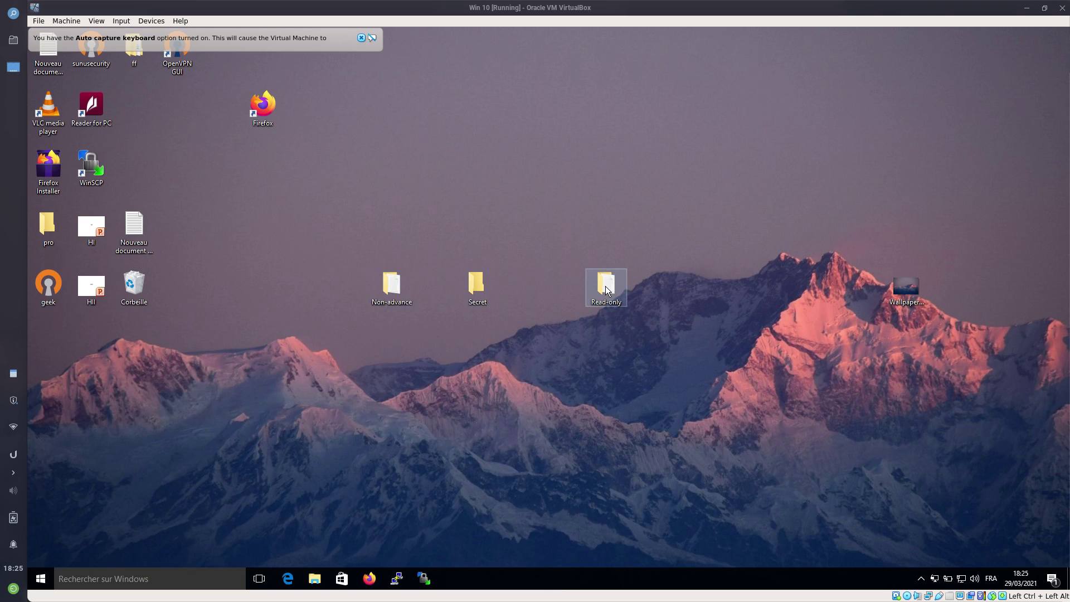
pyautogui.moveTo(616, 333); pyautogui.dragTo(604, 282)
pyautogui.rightClick(604, 282)
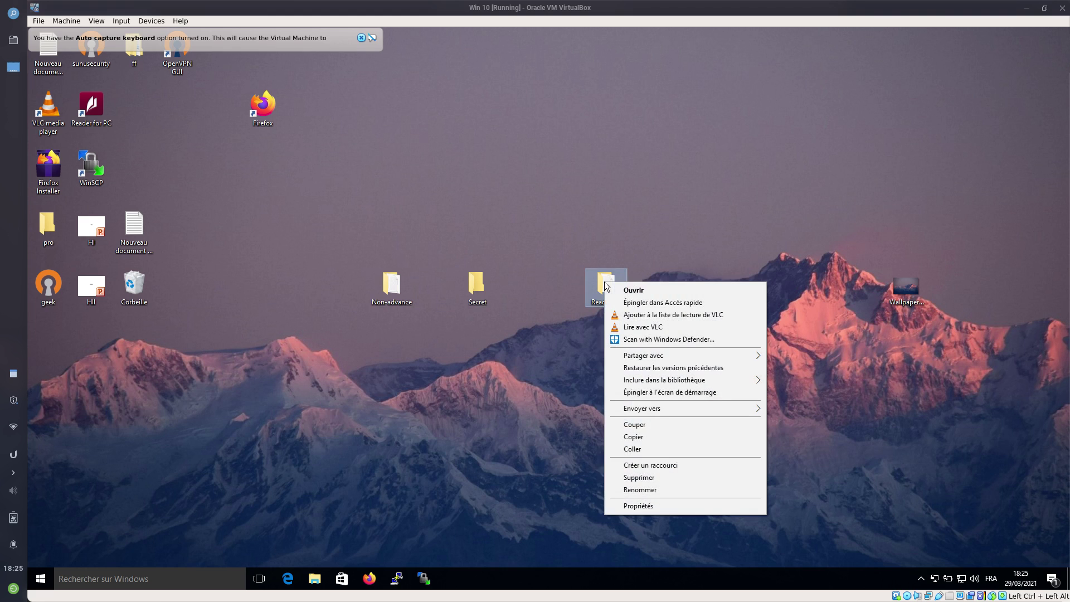
pyautogui.click(650, 507)
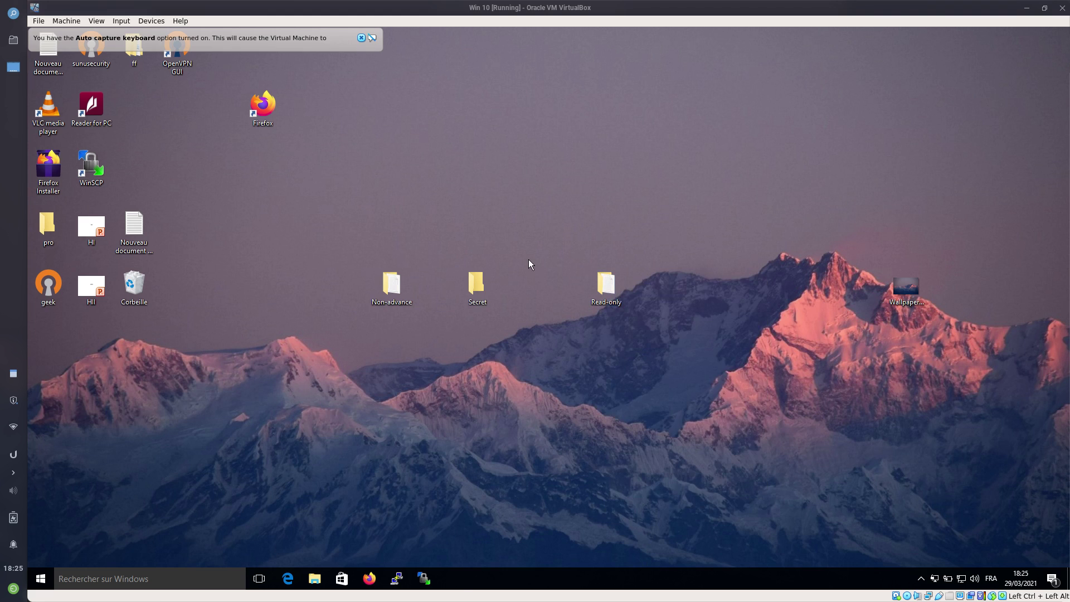
pyautogui.click(691, 308)
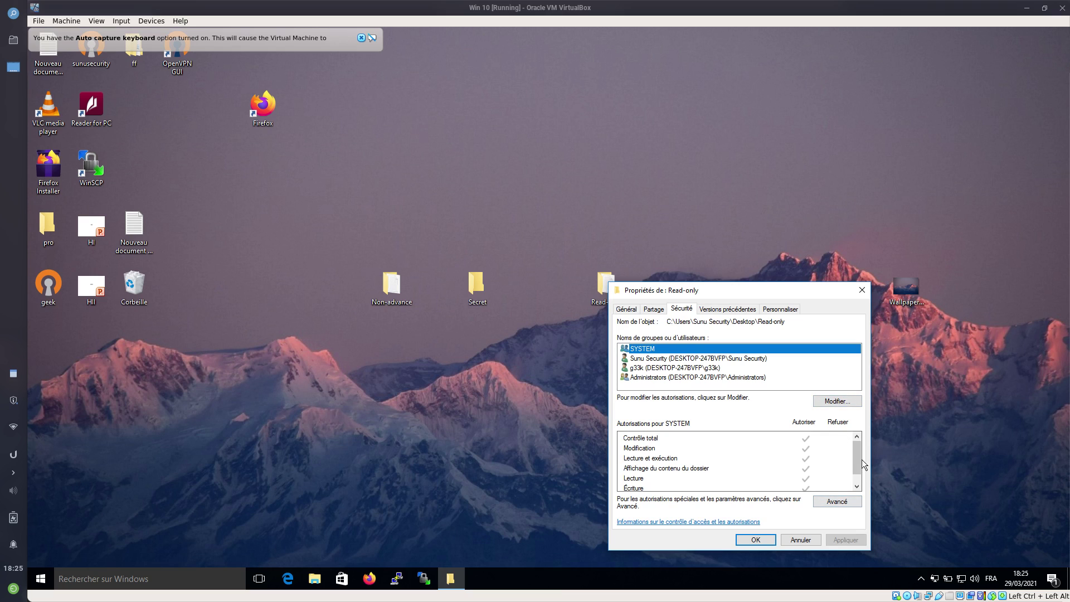
pyautogui.moveTo(857, 454); pyautogui.dragTo(857, 477)
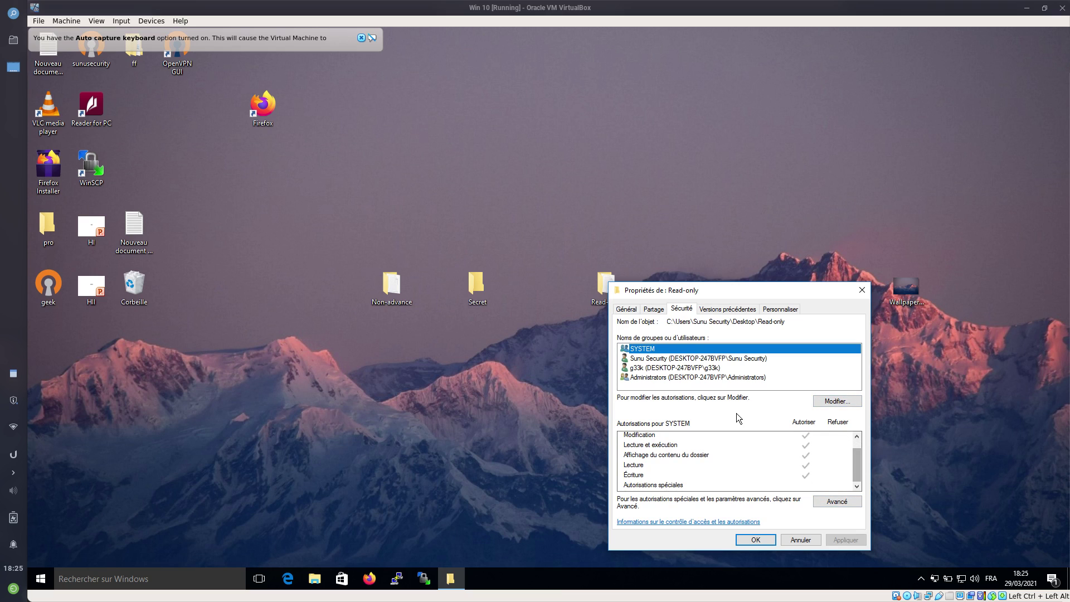
pyautogui.click(661, 359)
pyautogui.click(853, 403)
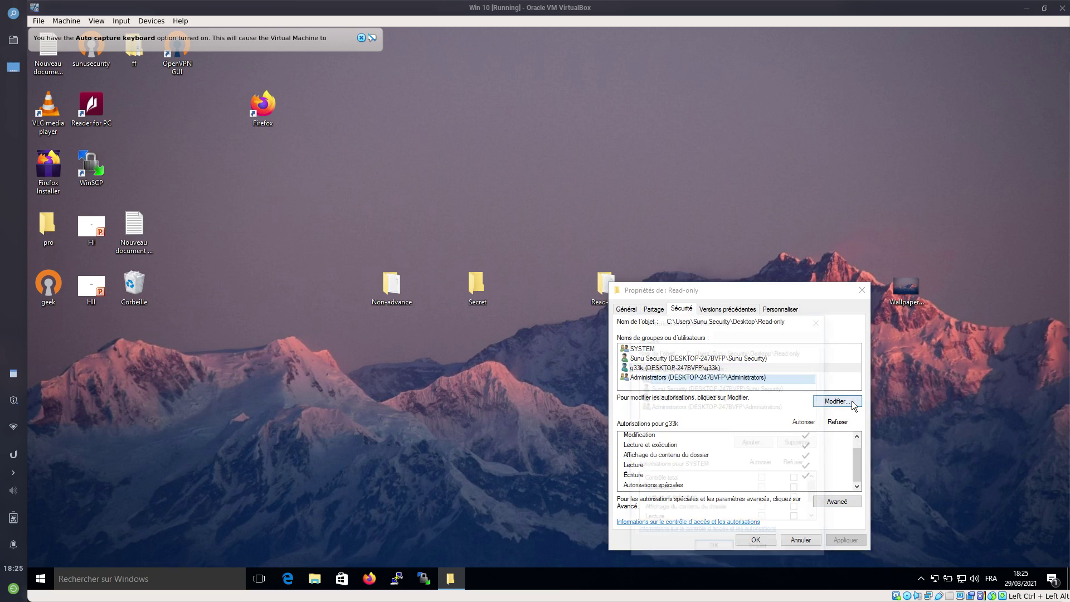
pyautogui.click(711, 398)
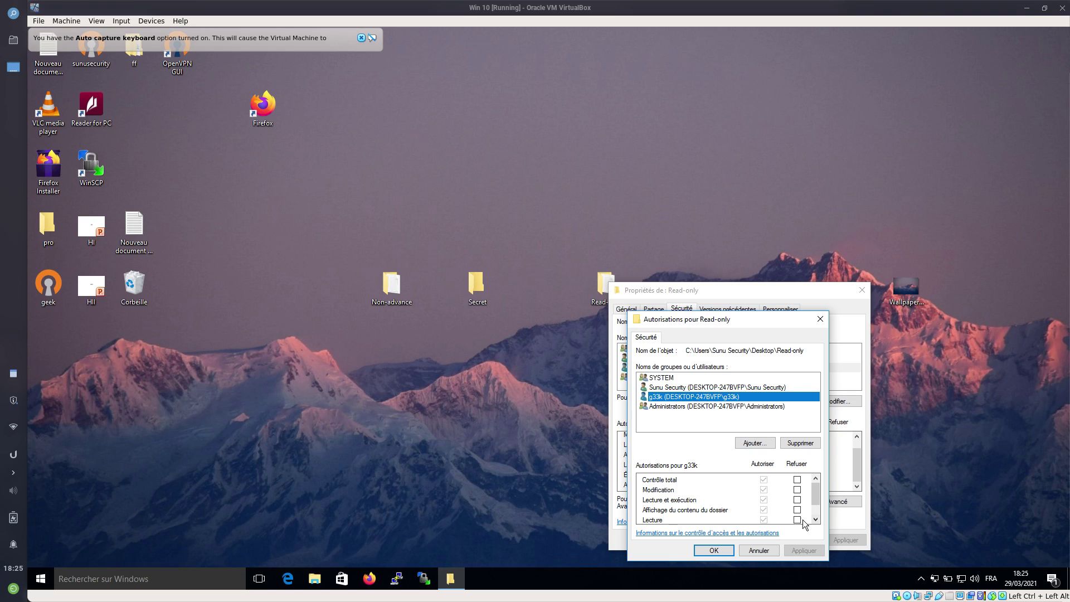
# - Deny g33k Lecture et exécution, Affichage du contenu du dossier, Lecture and Écriture on Read-only, confirm the deny entries and close the properties
pyautogui.moveTo(814, 497)
pyautogui.mouseDown()
pyautogui.moveTo(817, 514)
pyautogui.moveTo(817, 500)
pyautogui.mouseUp()
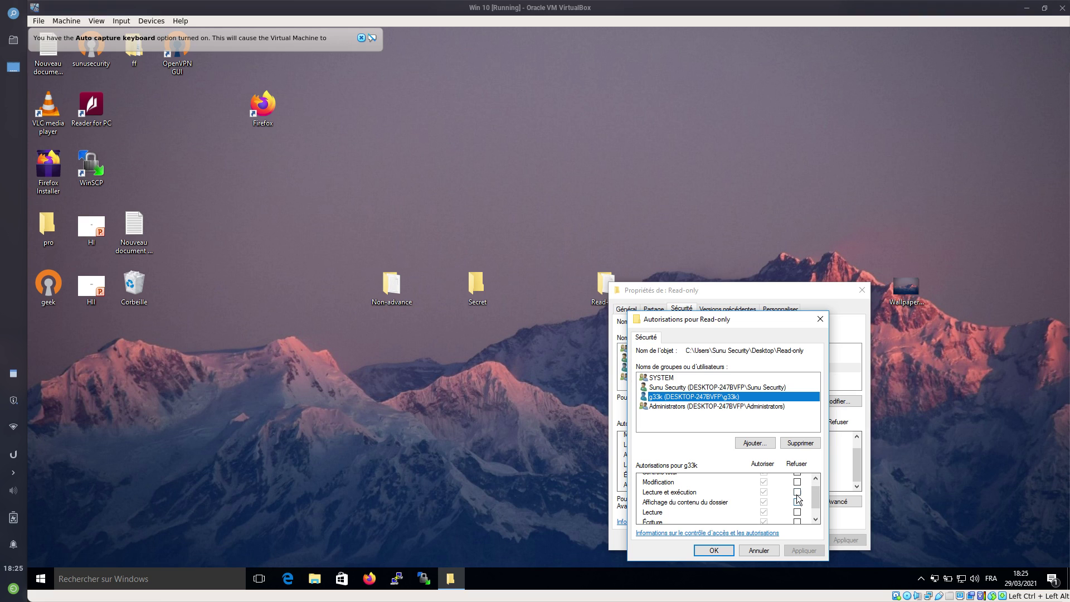
pyautogui.click(797, 521)
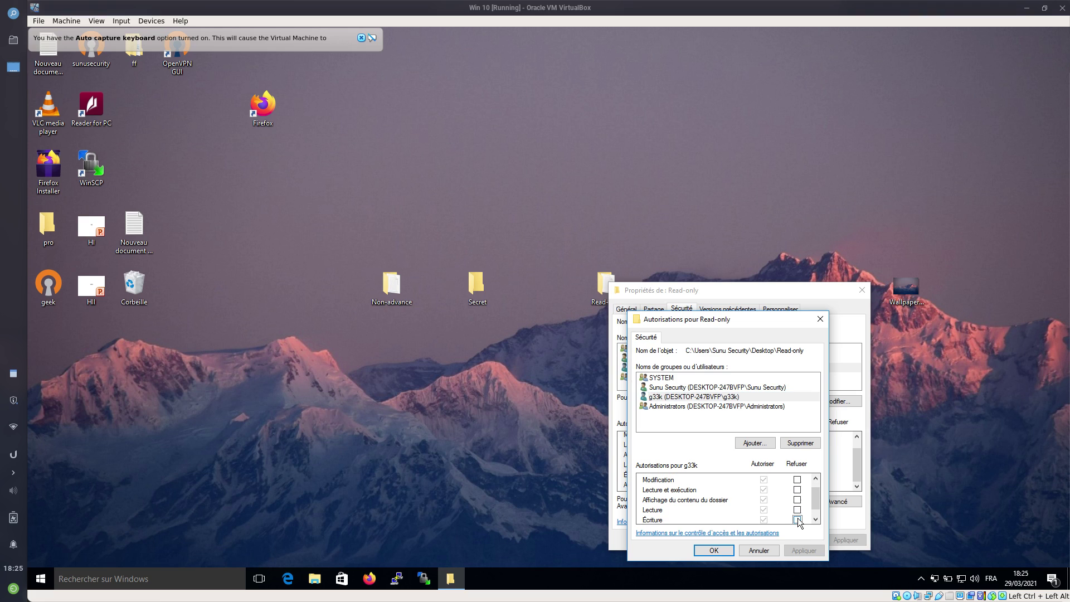
pyautogui.click(796, 509)
pyautogui.click(797, 519)
pyautogui.moveTo(817, 496); pyautogui.dragTo(819, 521)
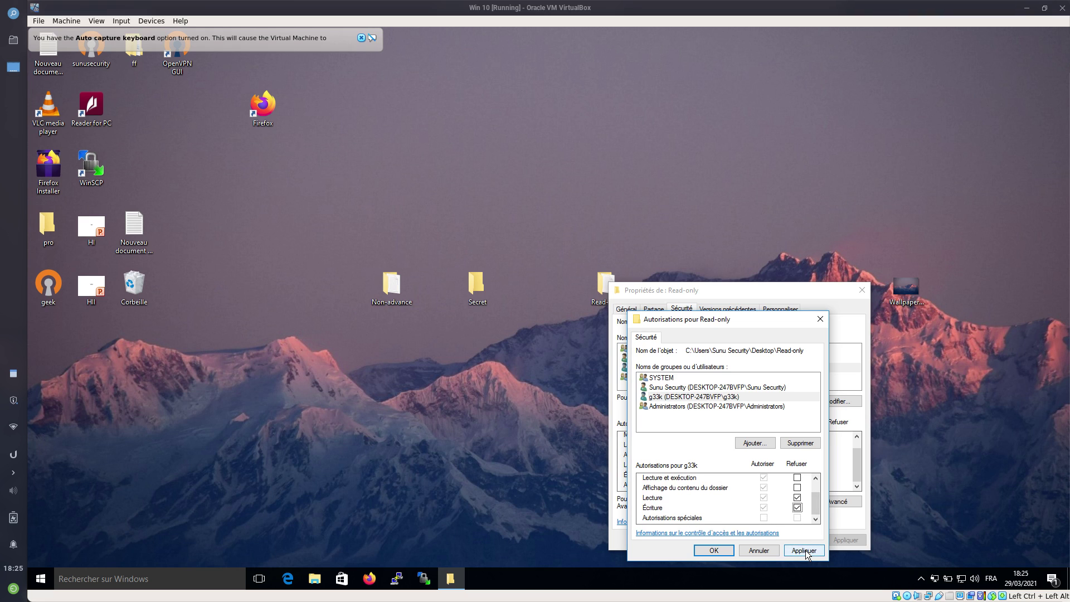
pyautogui.click(799, 484)
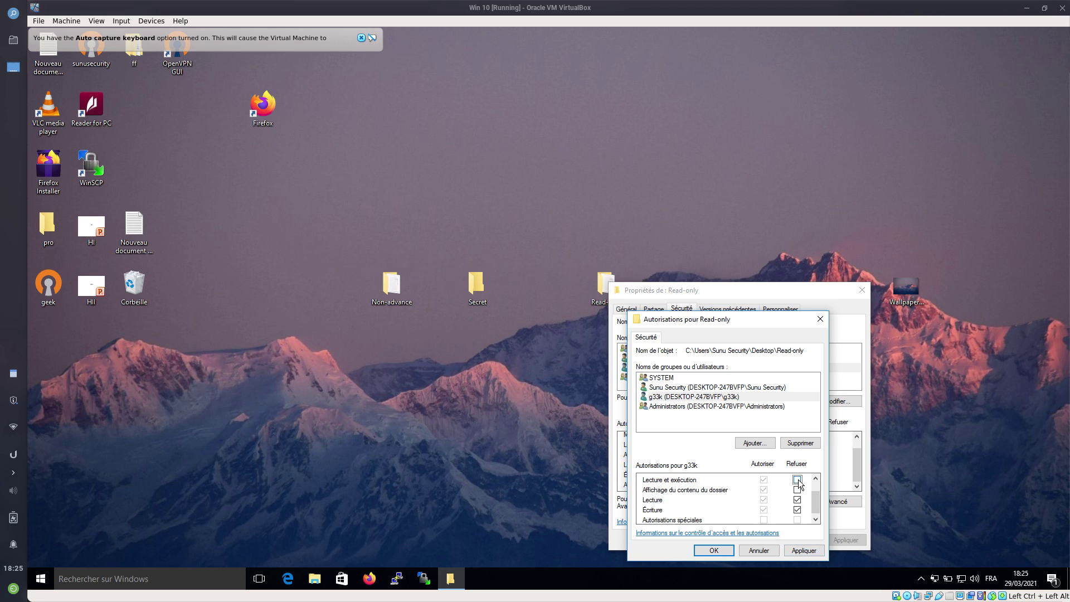
pyautogui.click(805, 551)
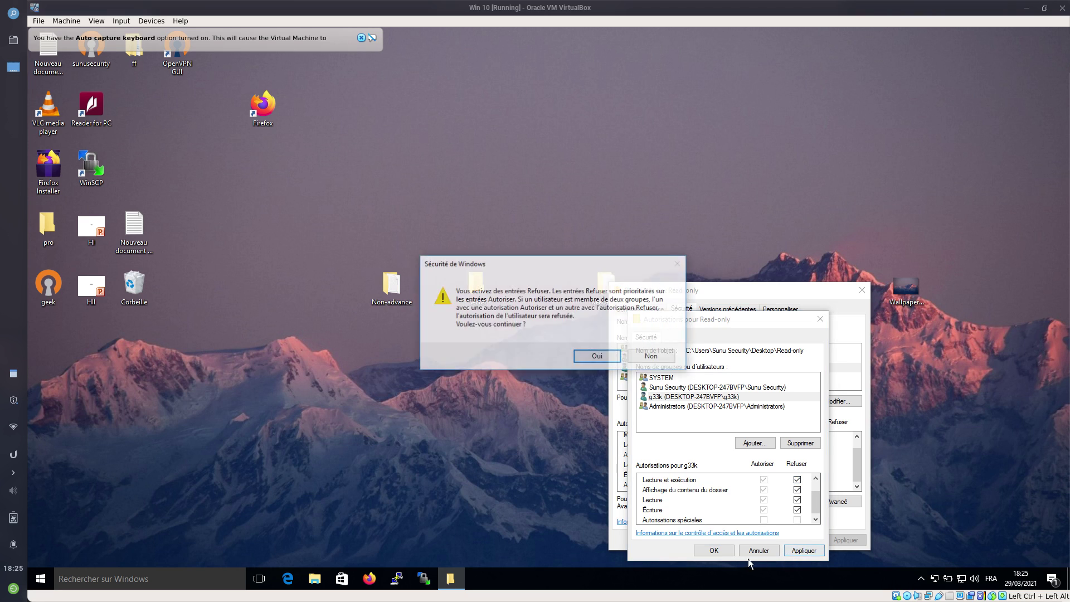
pyautogui.click(599, 357)
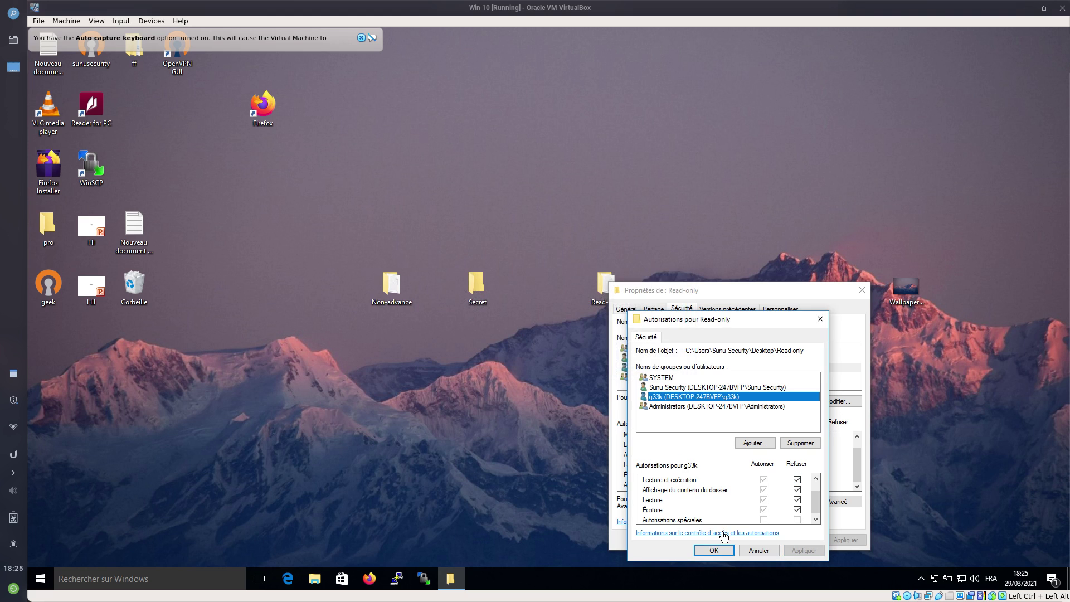
pyautogui.click(724, 552)
pyautogui.click(755, 540)
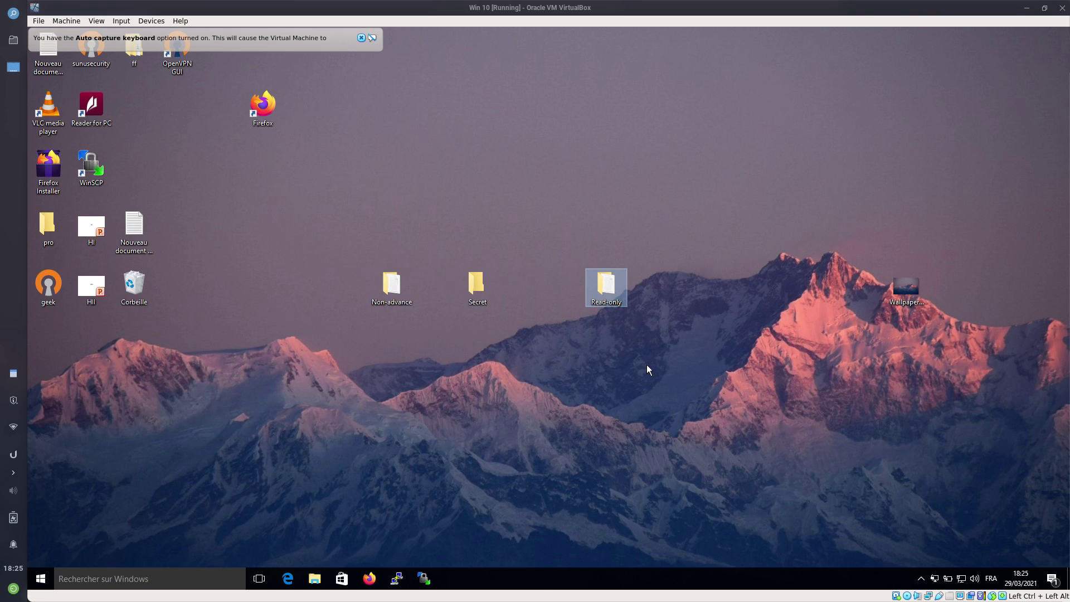
# - Rename the Read-only folder as writable and move the Secret folder closer to it on the desktop
pyautogui.press('F2')
pyautogui.write('writab')
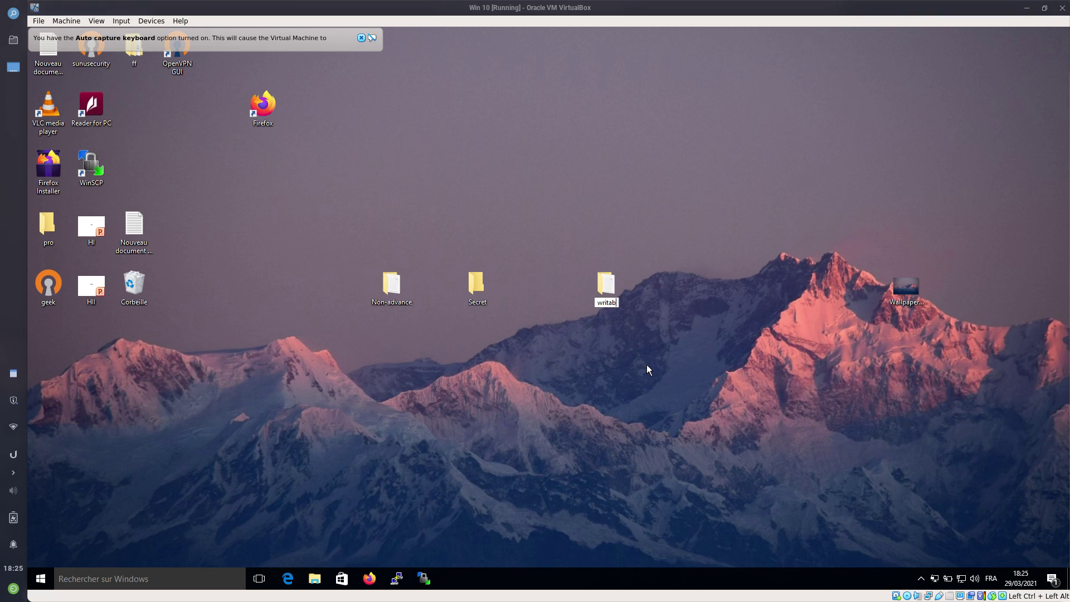
pyautogui.write('le')
pyautogui.press('Return')
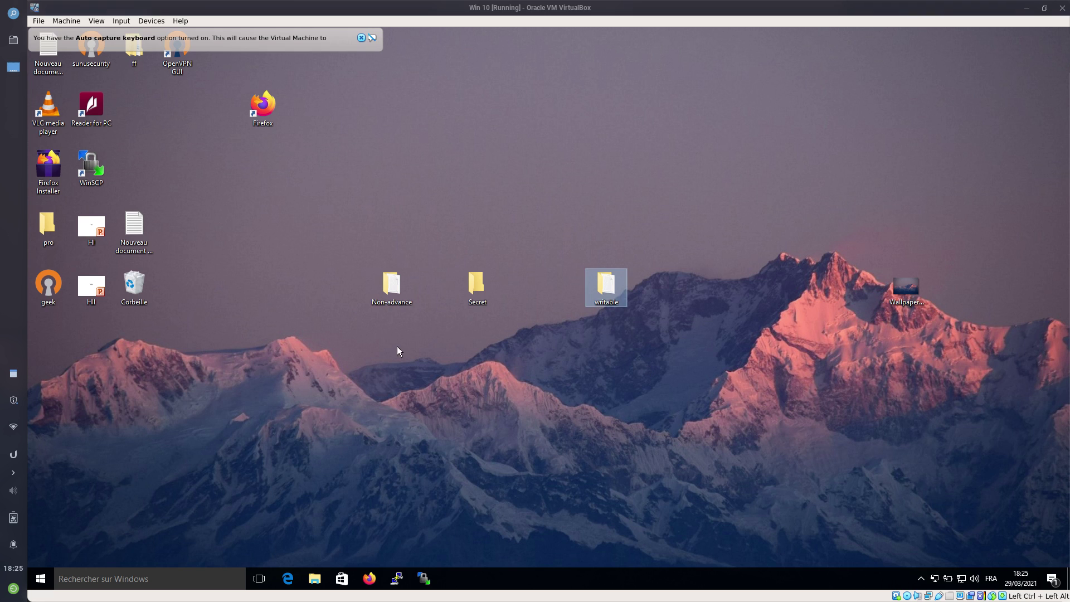
pyautogui.moveTo(492, 284); pyautogui.dragTo(523, 290)
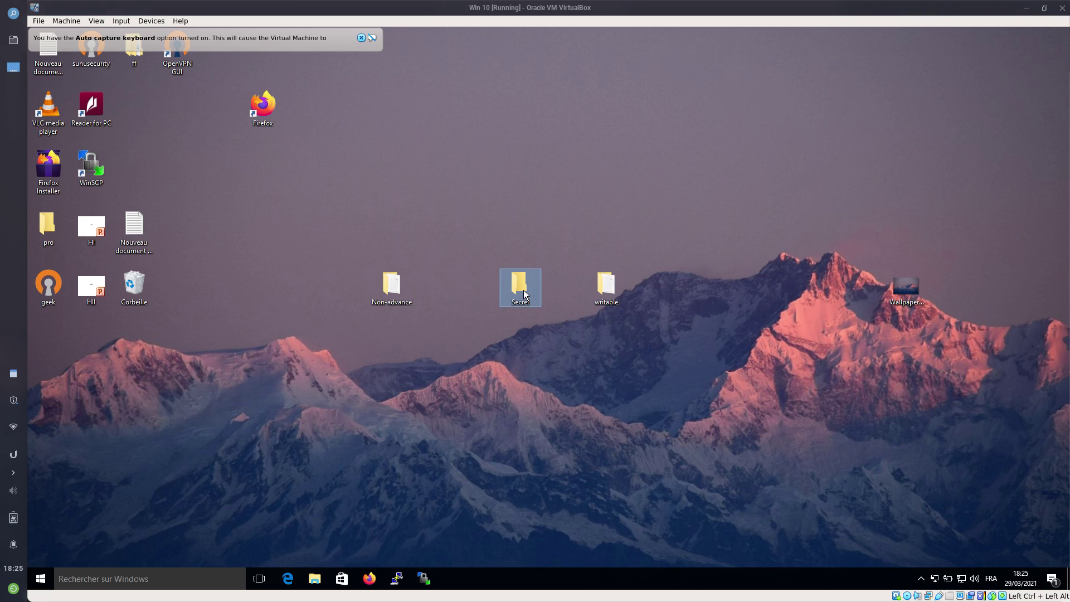
# - Switch to the g33k account and sign in with the account password
pyautogui.click(39, 579)
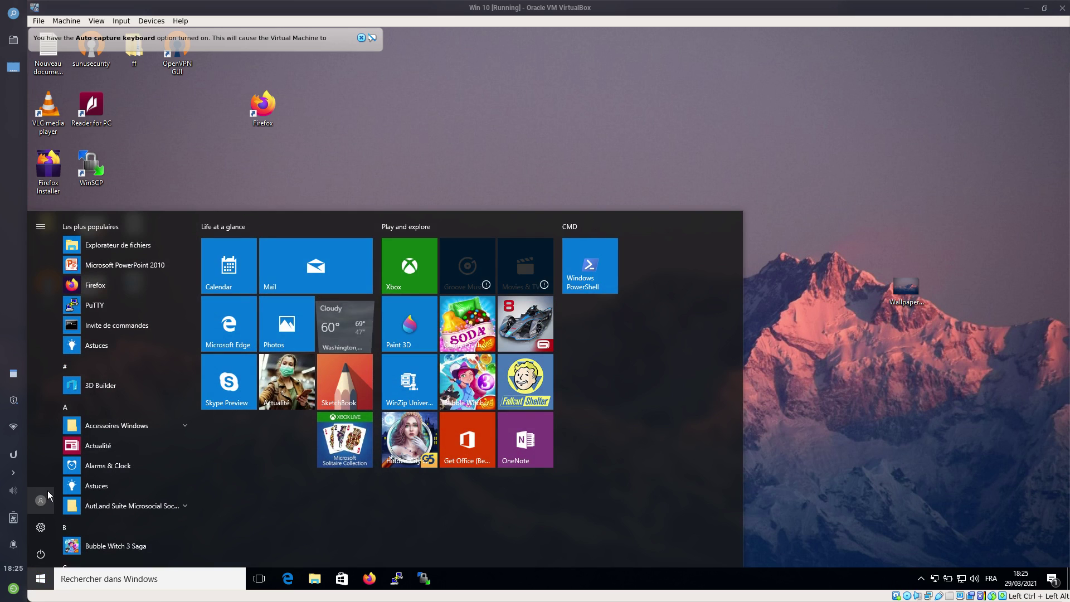
pyautogui.click(48, 491)
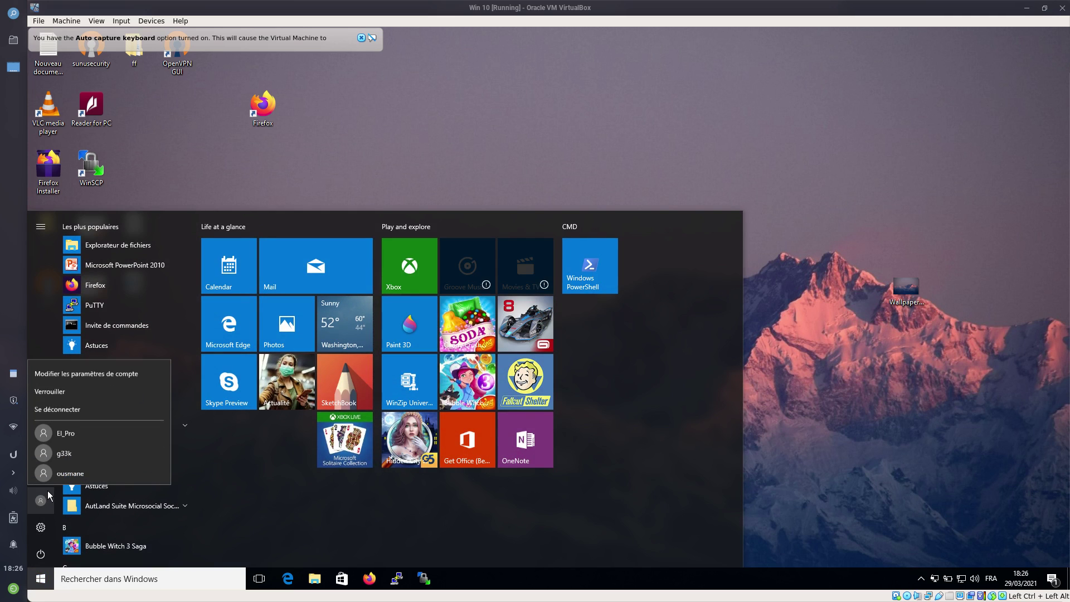
pyautogui.click(69, 449)
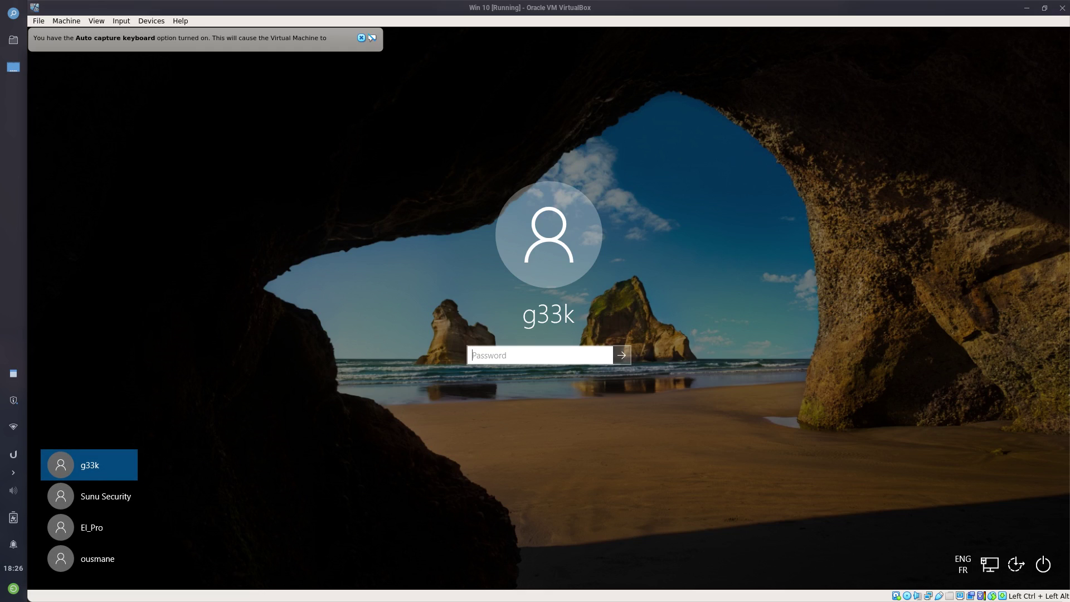
pyautogui.write('*')
pyautogui.press('Return')
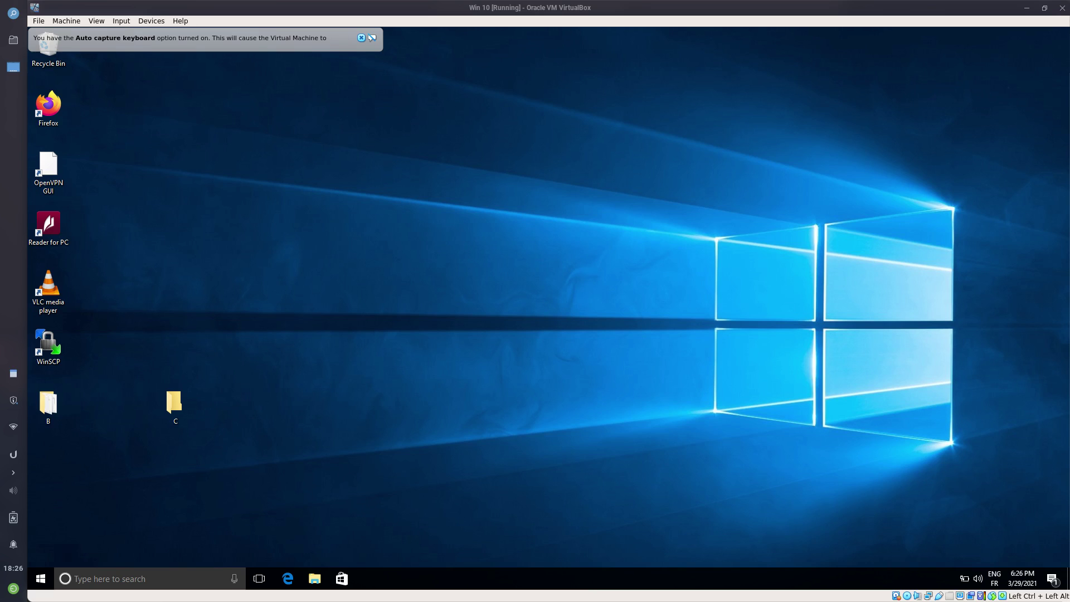
# - Browse to the Users folder on Local Disk (C:) in File Explorer, dismiss the OpenVPN GUI message and maximize the window
pyautogui.click(314, 578)
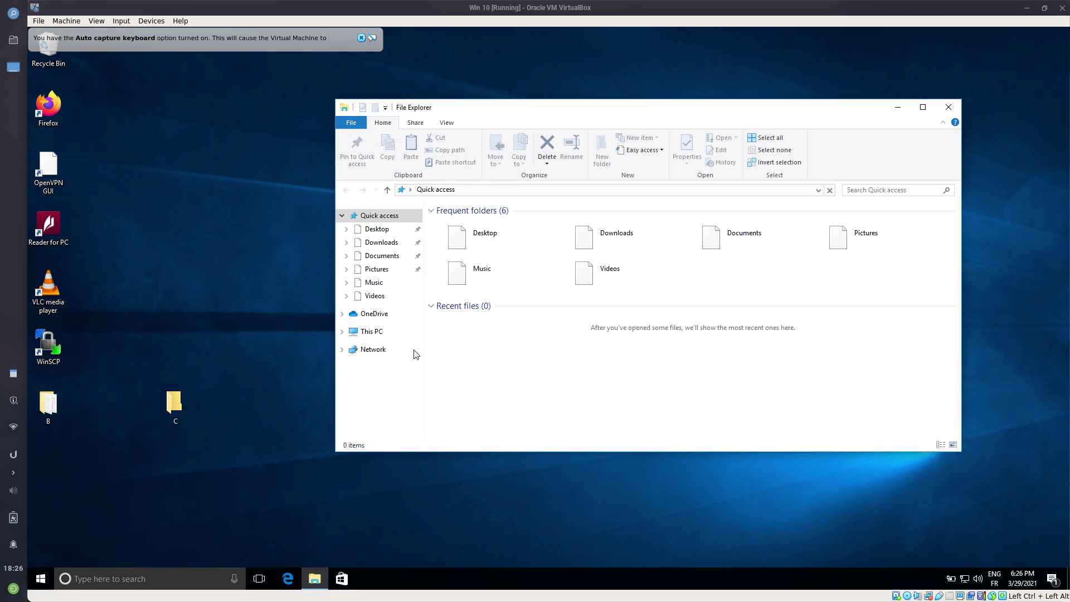
pyautogui.click(371, 338)
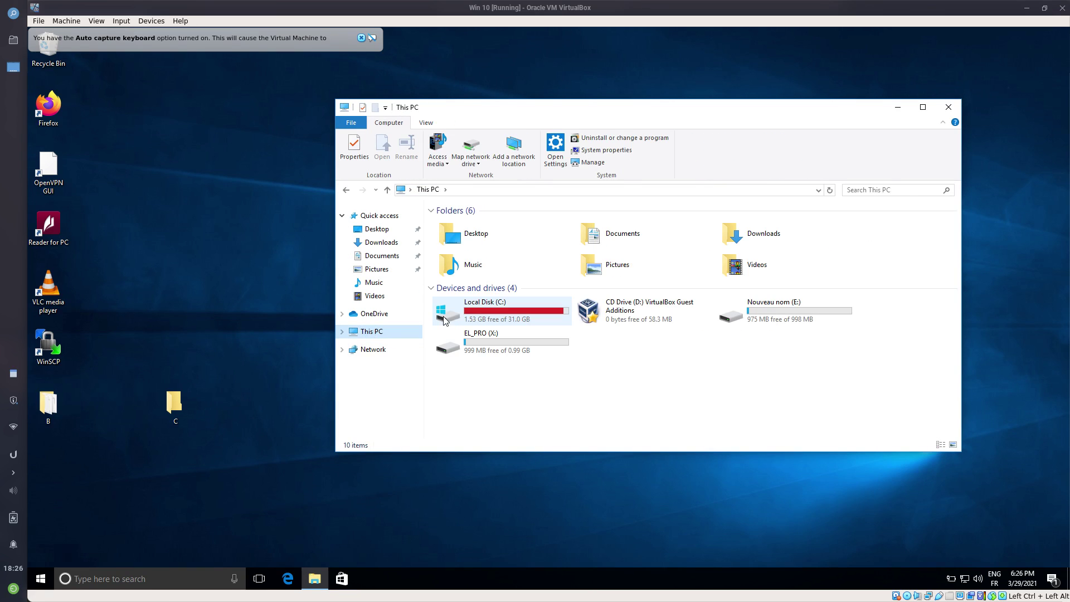
pyautogui.click(469, 313)
pyautogui.doubleClick(470, 313)
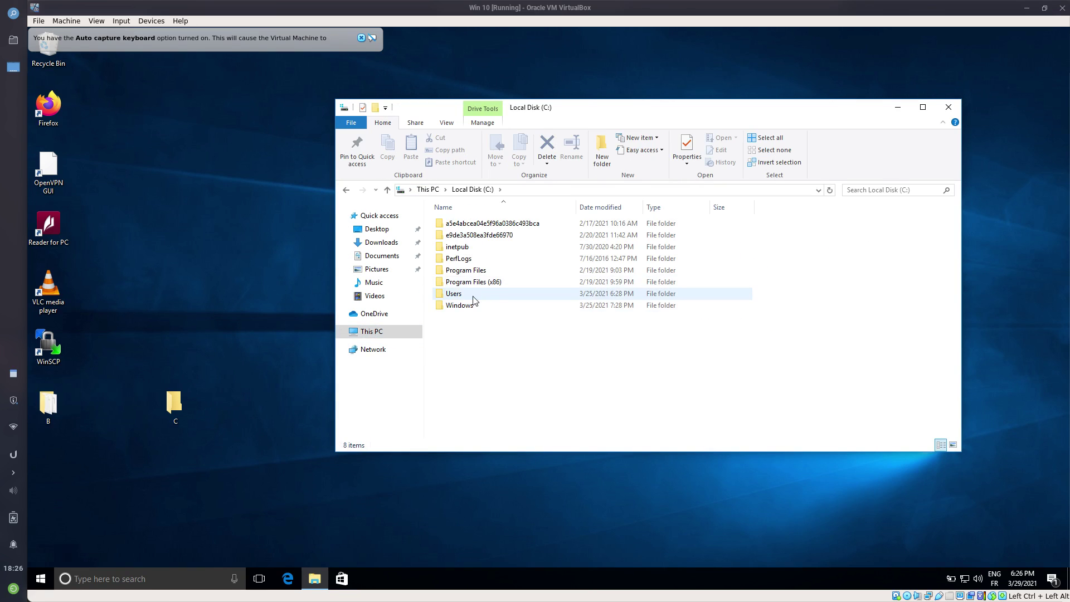
pyautogui.doubleClick(475, 296)
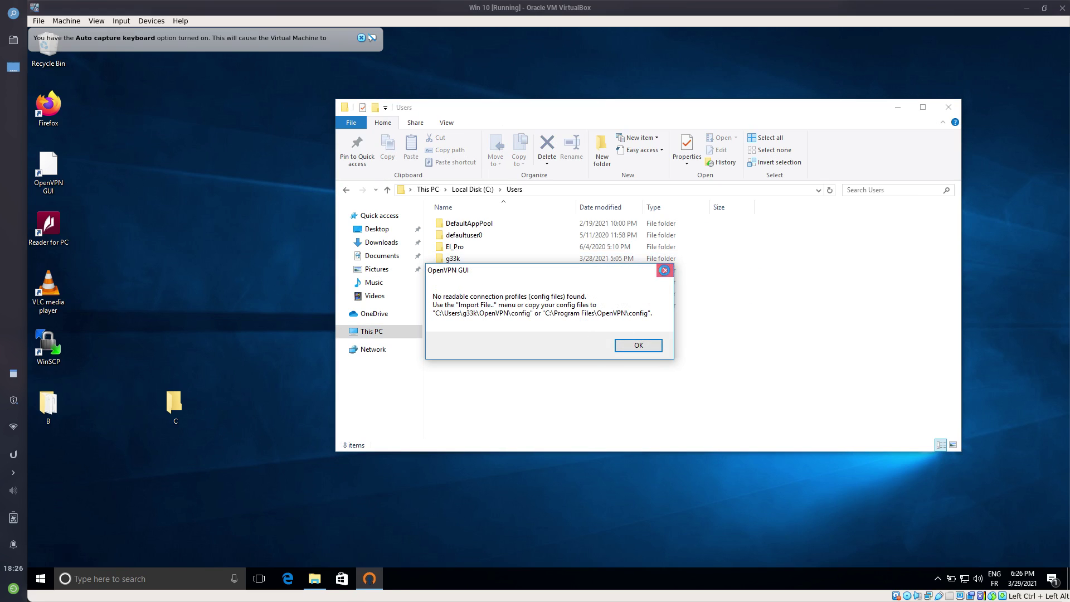
pyautogui.click(666, 272)
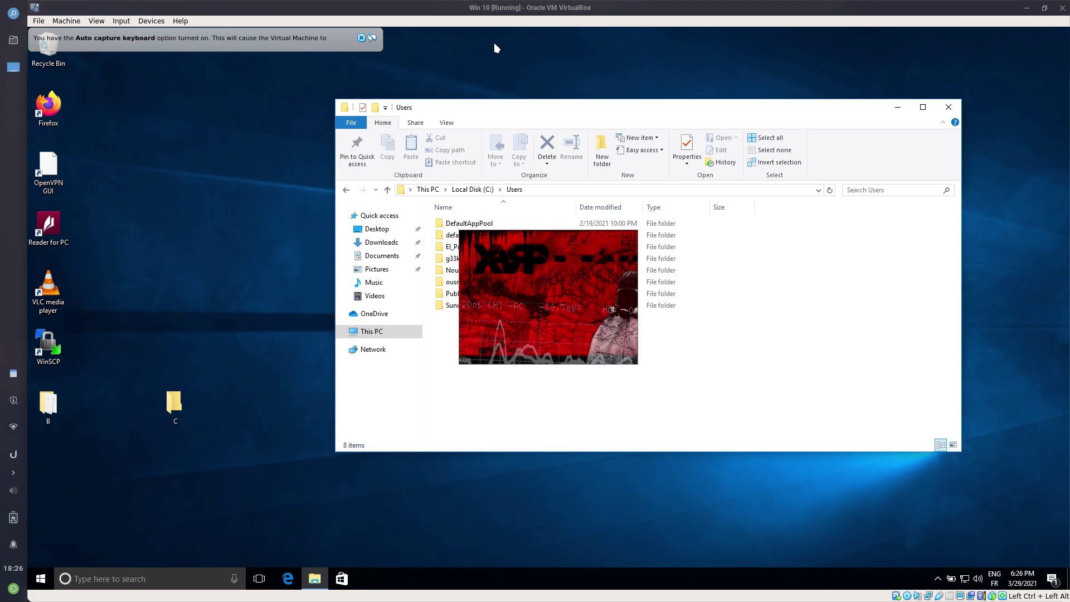
pyautogui.doubleClick(498, 108)
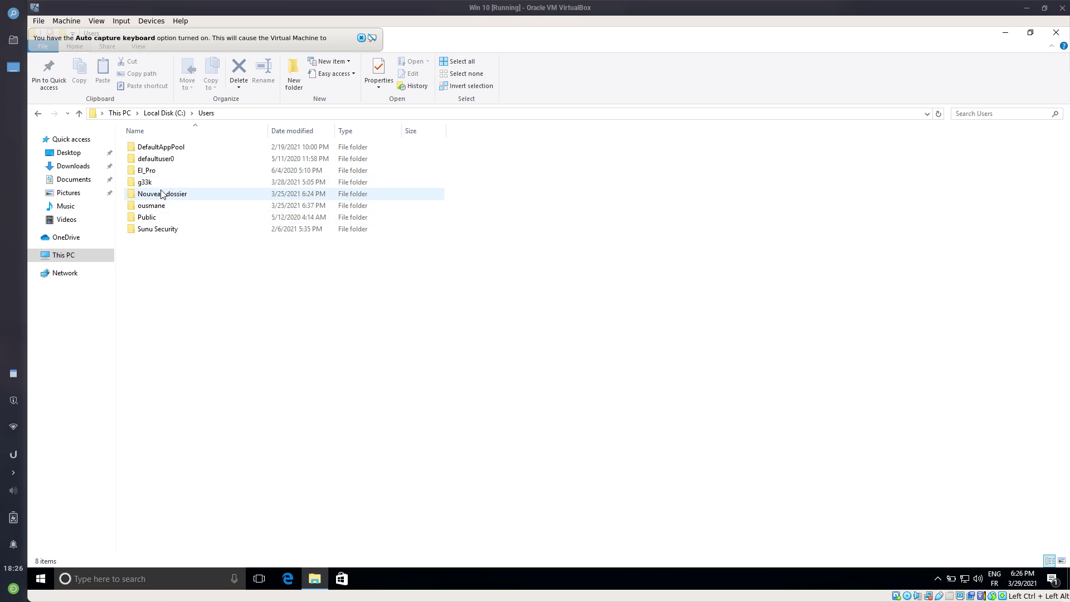
# - Open the Desktop folder of the Sunu Security profile and select its writable, Secret and pro folders in turn
pyautogui.doubleClick(158, 229)
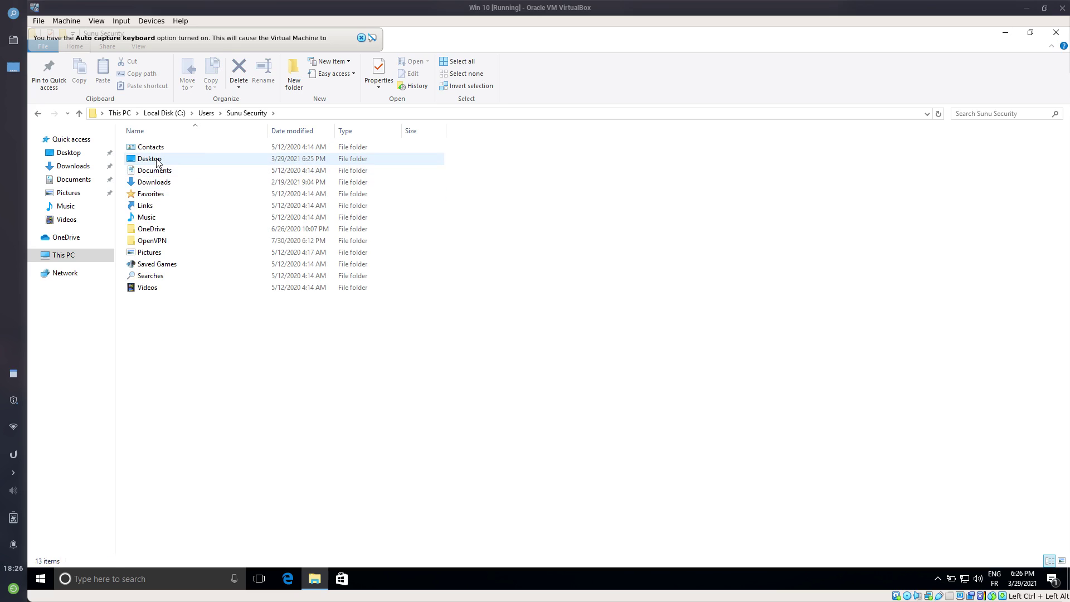
pyautogui.doubleClick(157, 160)
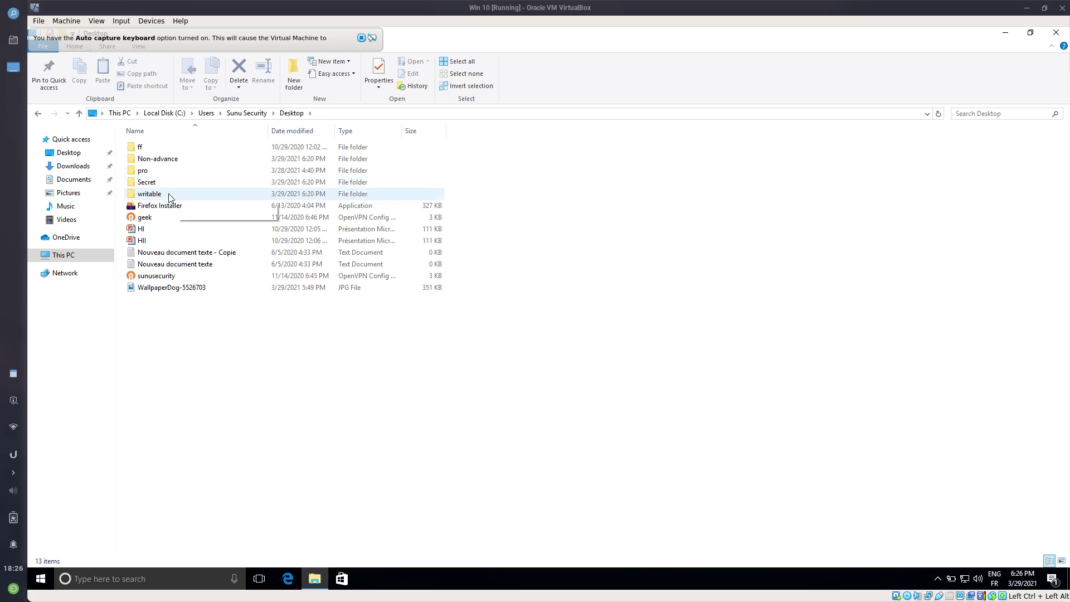
pyautogui.click(163, 195)
pyautogui.click(151, 184)
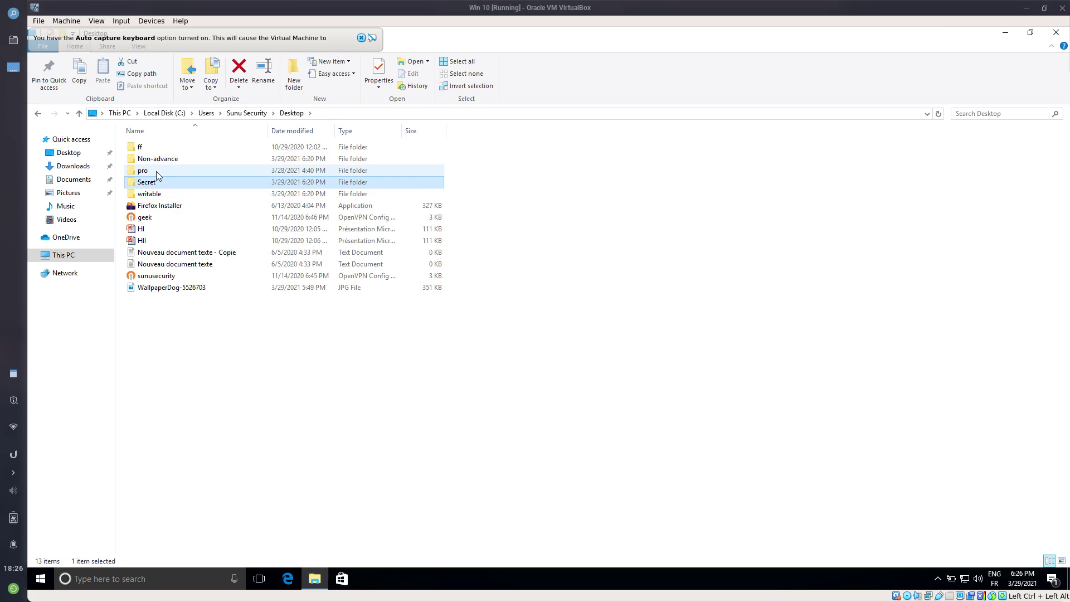
pyautogui.click(146, 172)
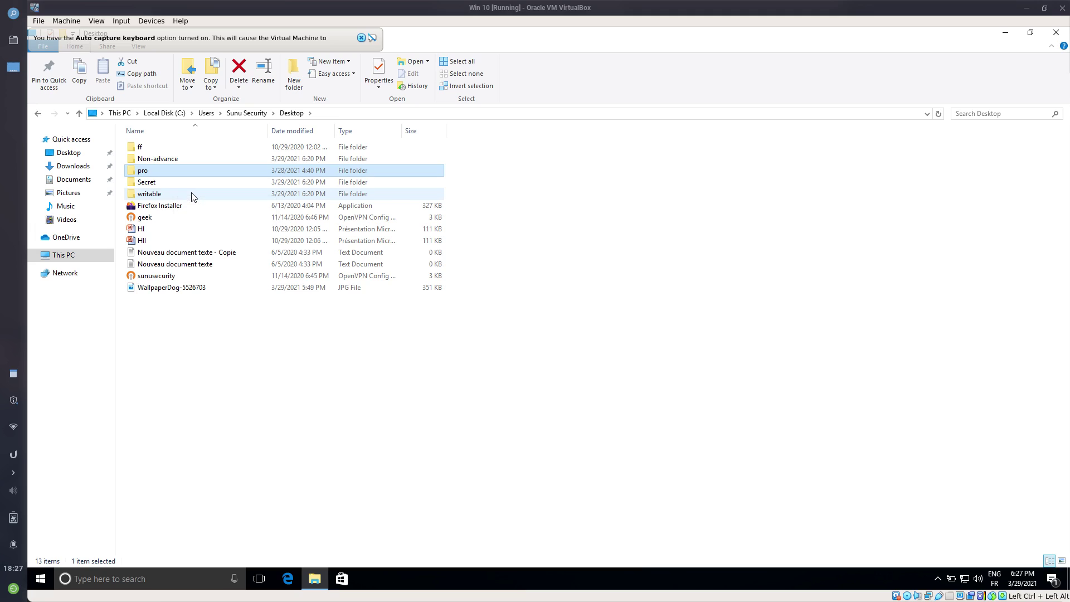
# - Try to open the Non-advance folder, request permanent access and decline the administrator authorization
pyautogui.click(166, 162)
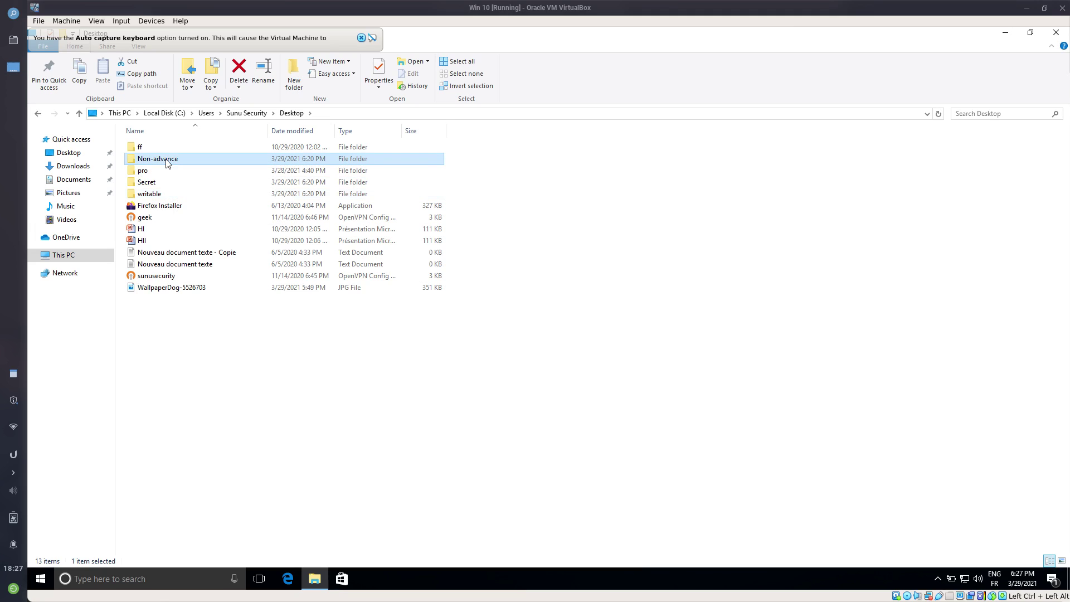
pyautogui.doubleClick(166, 161)
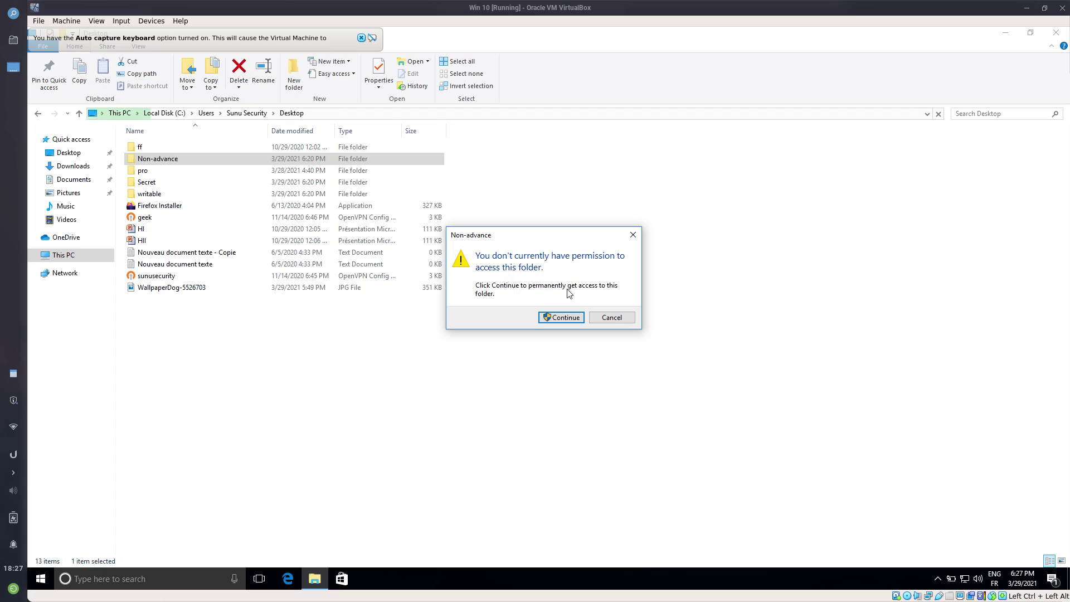
pyautogui.click(562, 317)
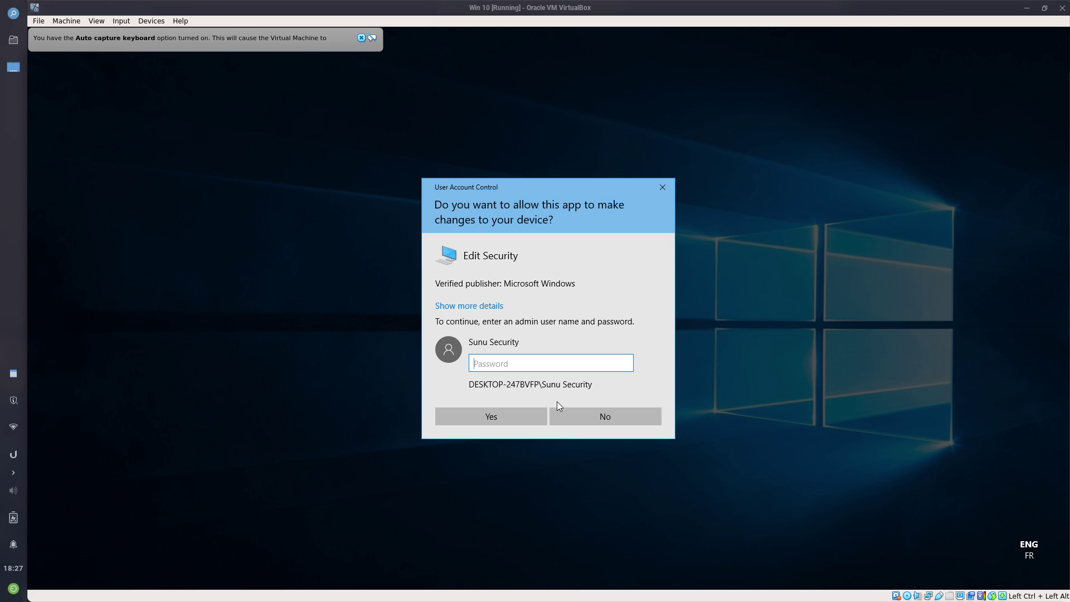
pyautogui.click(585, 419)
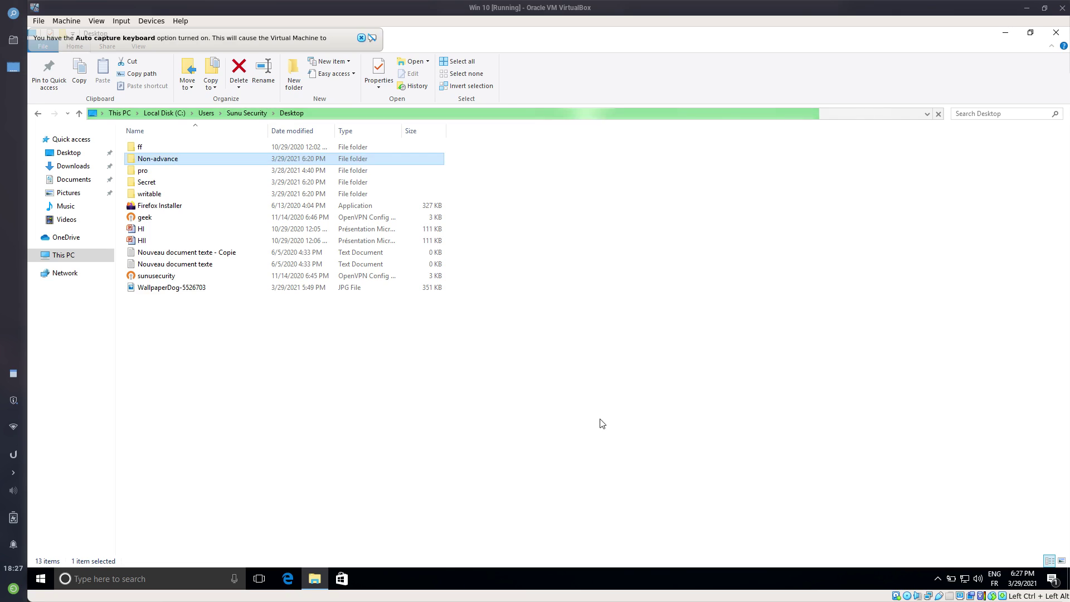
# - Open the SS text file in the Secret folder, add the line "lkkjiji" and try to save over SS.txt
pyautogui.doubleClick(148, 185)
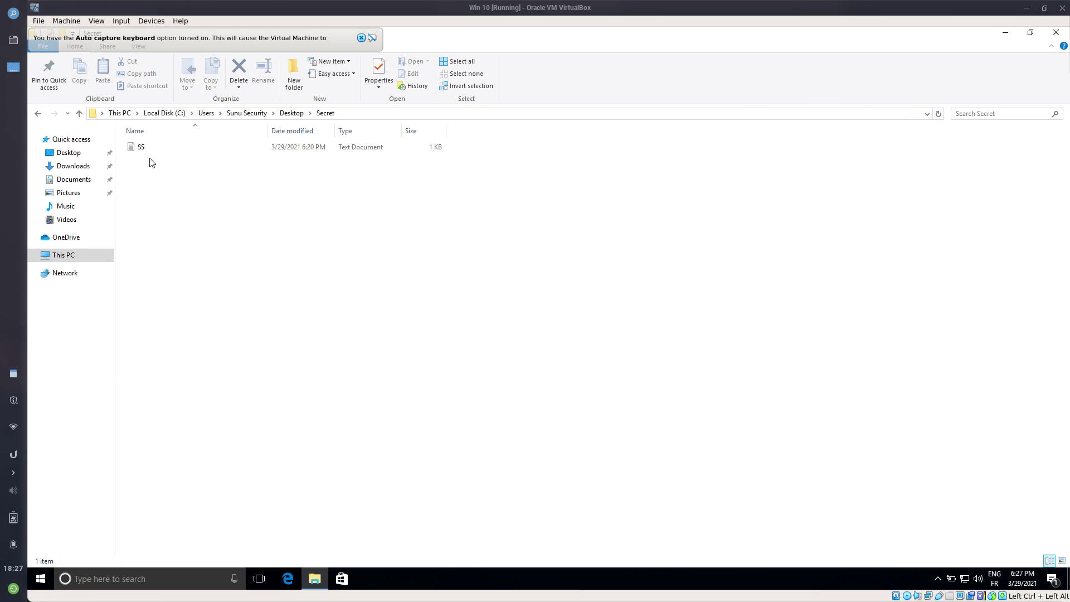
pyautogui.doubleClick(147, 149)
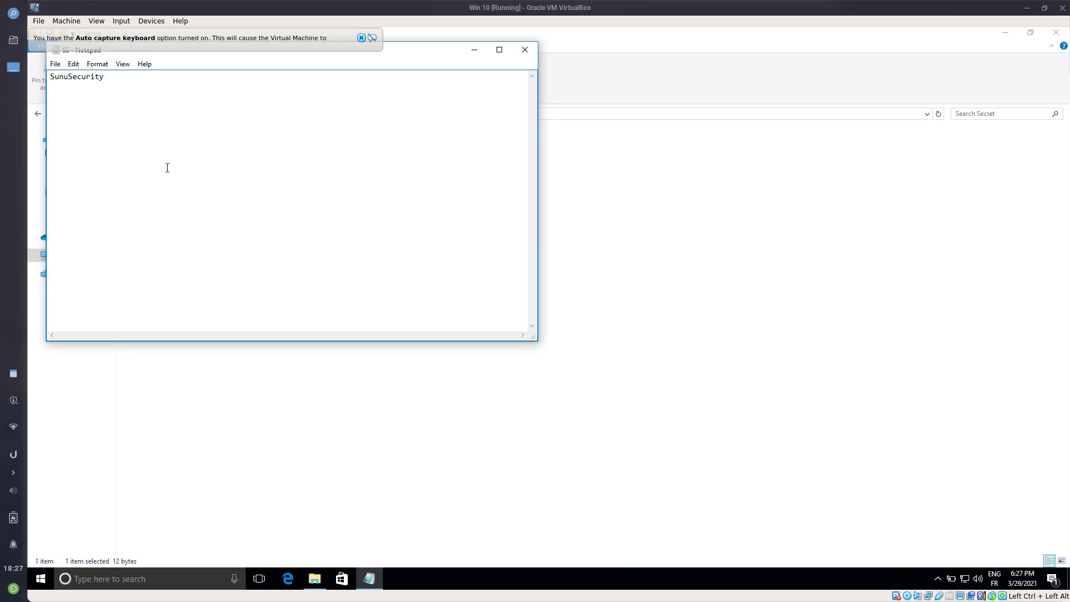
pyautogui.write('lkkjiji')
pyautogui.click(56, 63)
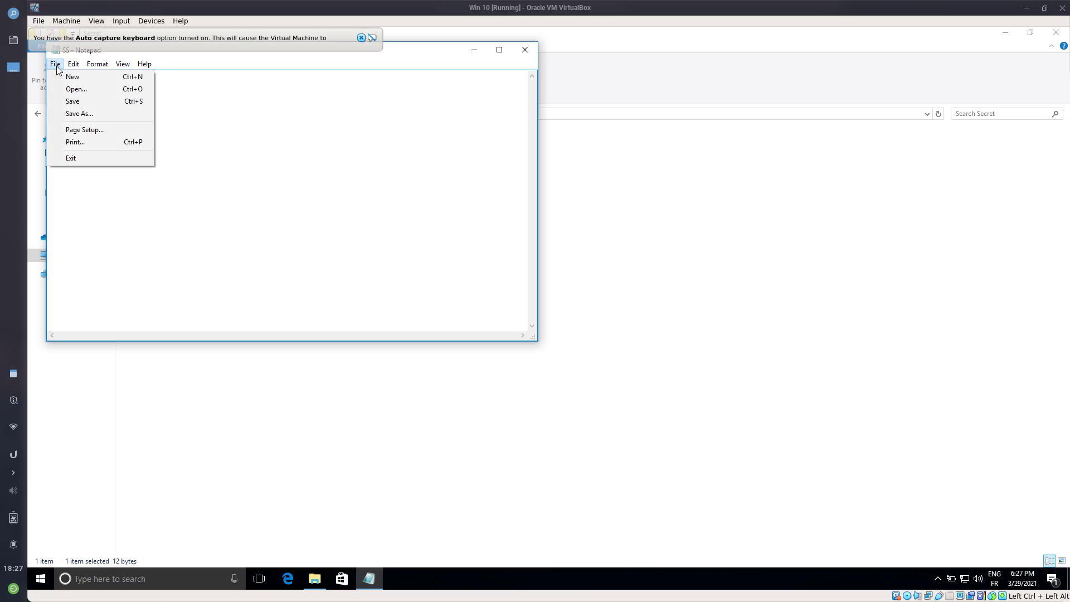
pyautogui.click(99, 111)
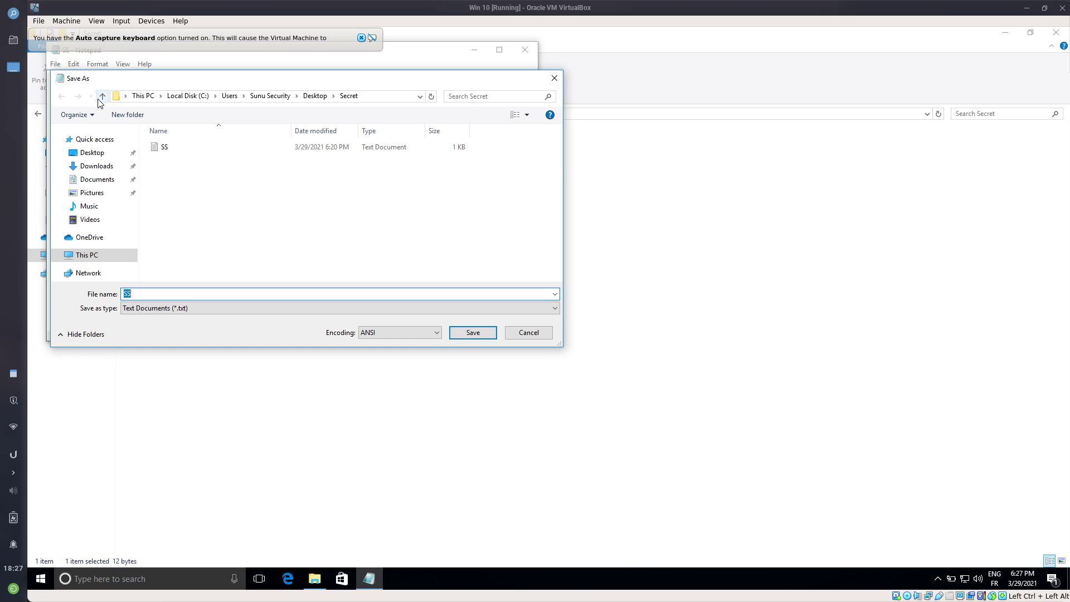
pyautogui.click(472, 333)
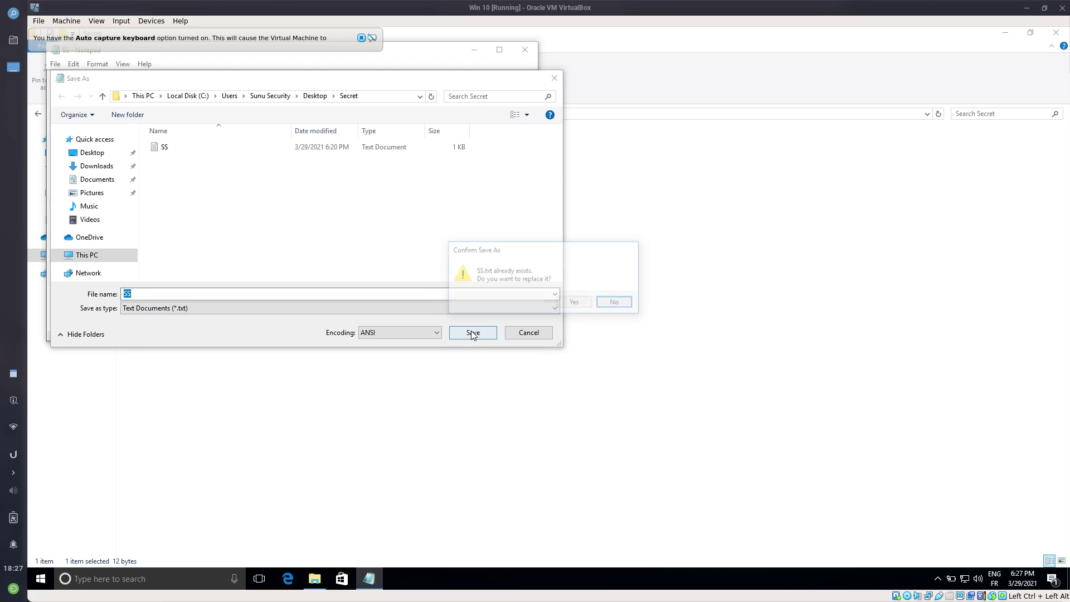
pyautogui.click(580, 306)
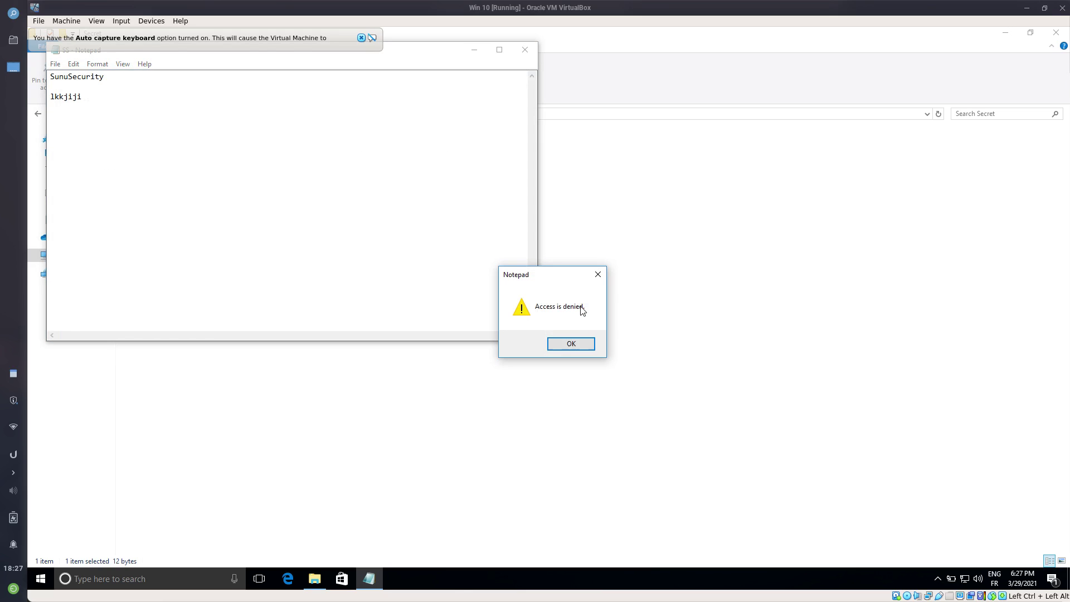
pyautogui.click(571, 343)
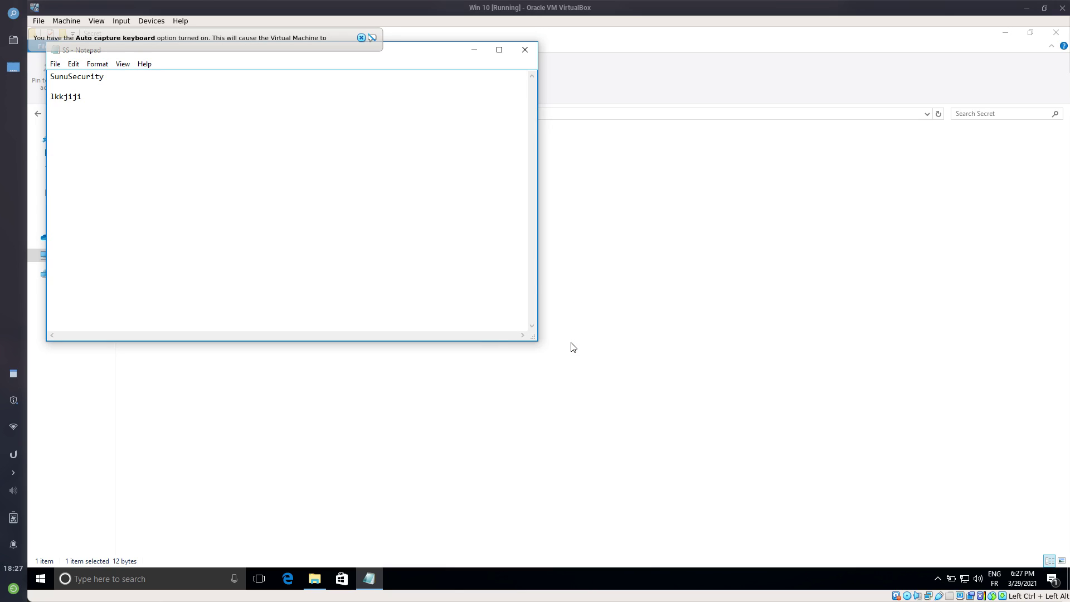
# - Try saving SS again, examine the destination path, cancel the save and close the file without keeping the changes
pyautogui.hotkey('ctrl', 's')
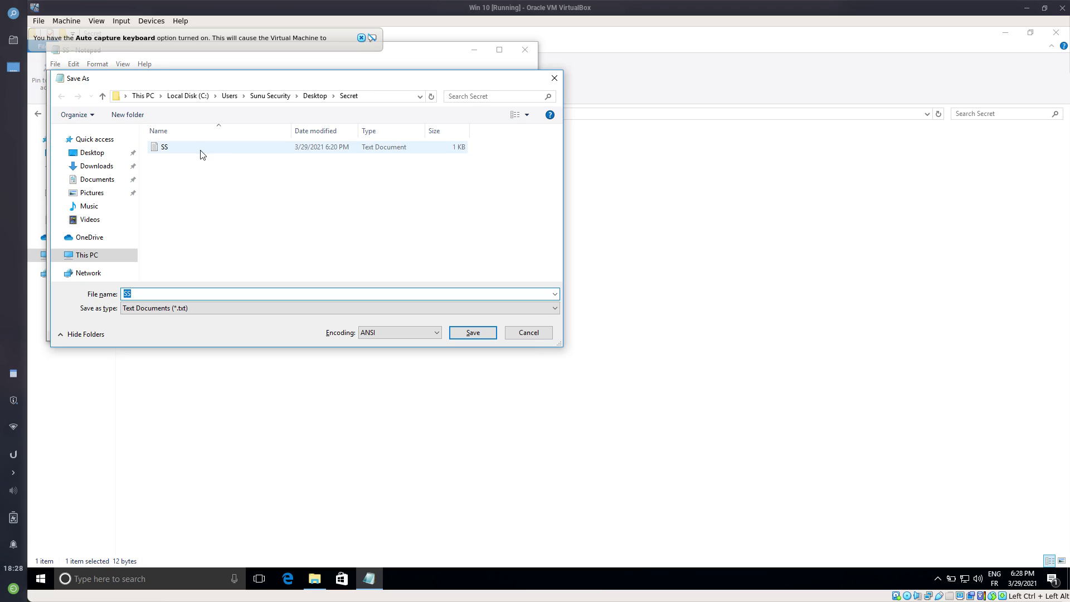
pyautogui.click(371, 99)
pyautogui.doubleClick(371, 98)
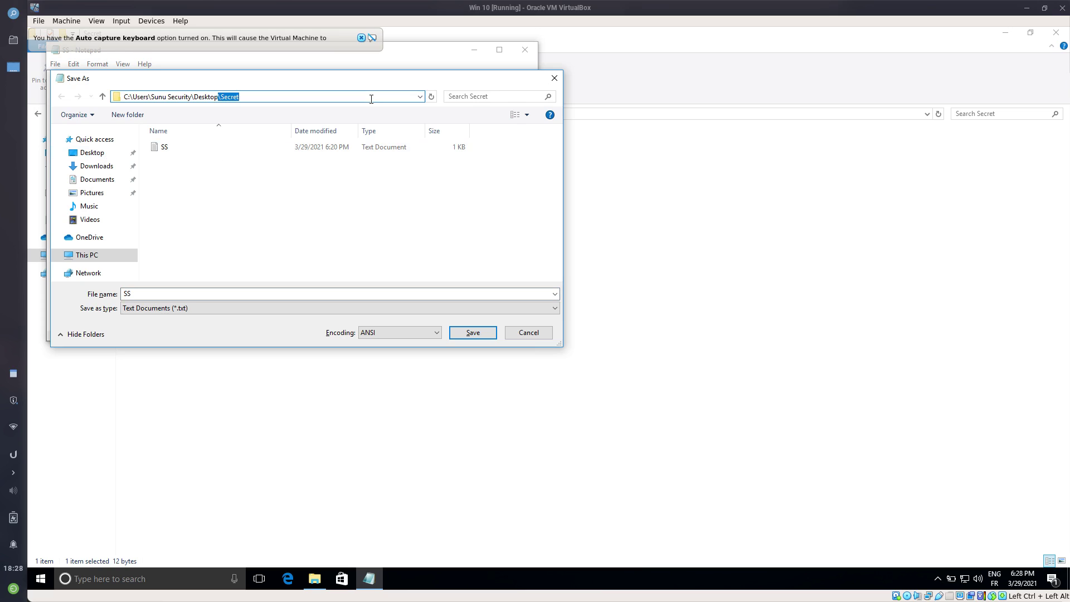
pyautogui.click(528, 332)
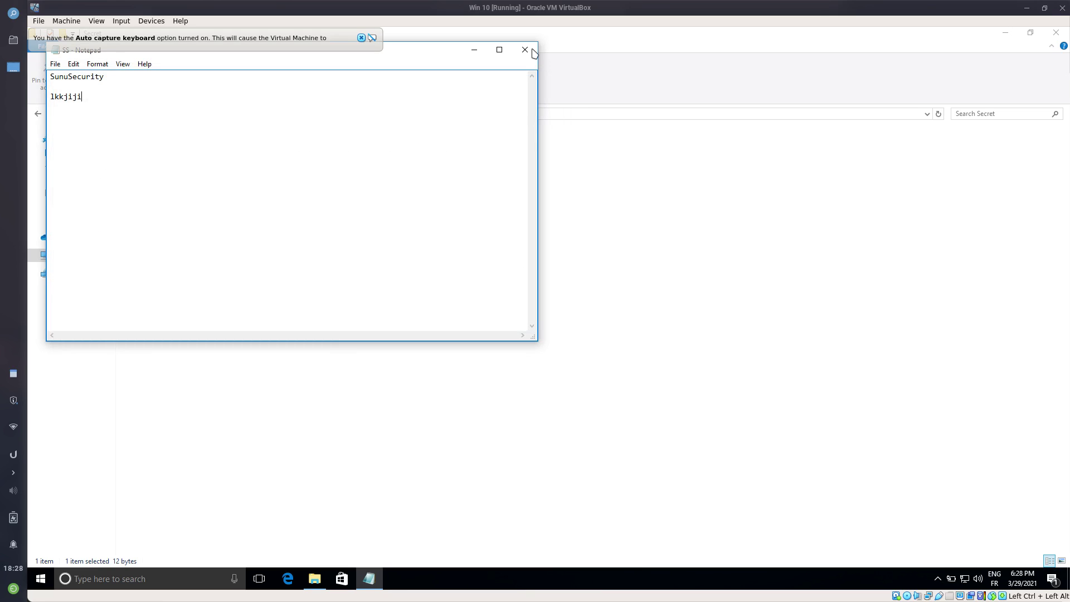
pyautogui.click(532, 56)
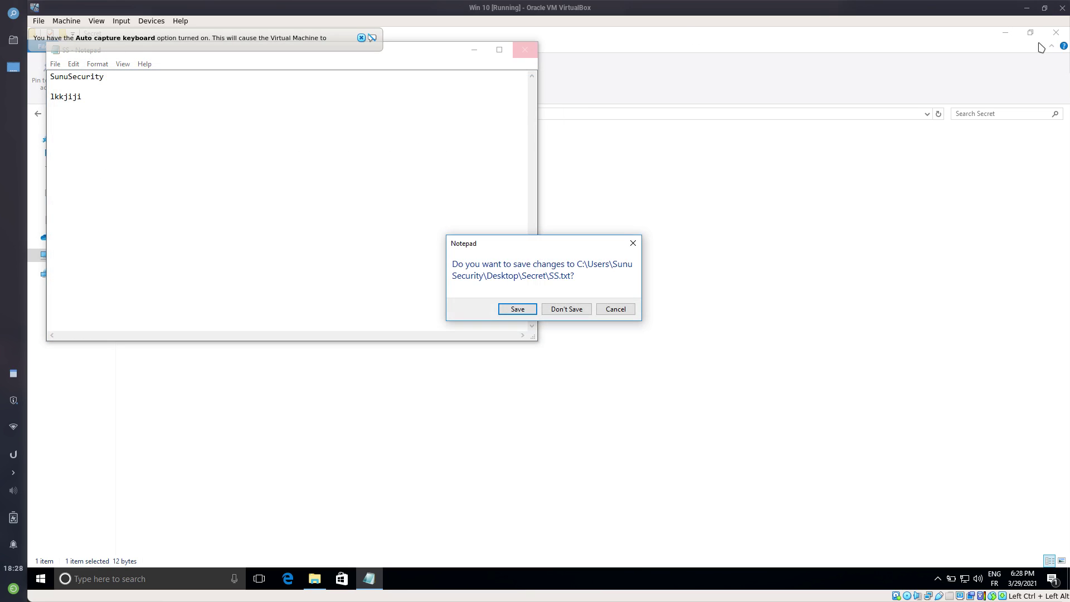
pyautogui.click(566, 308)
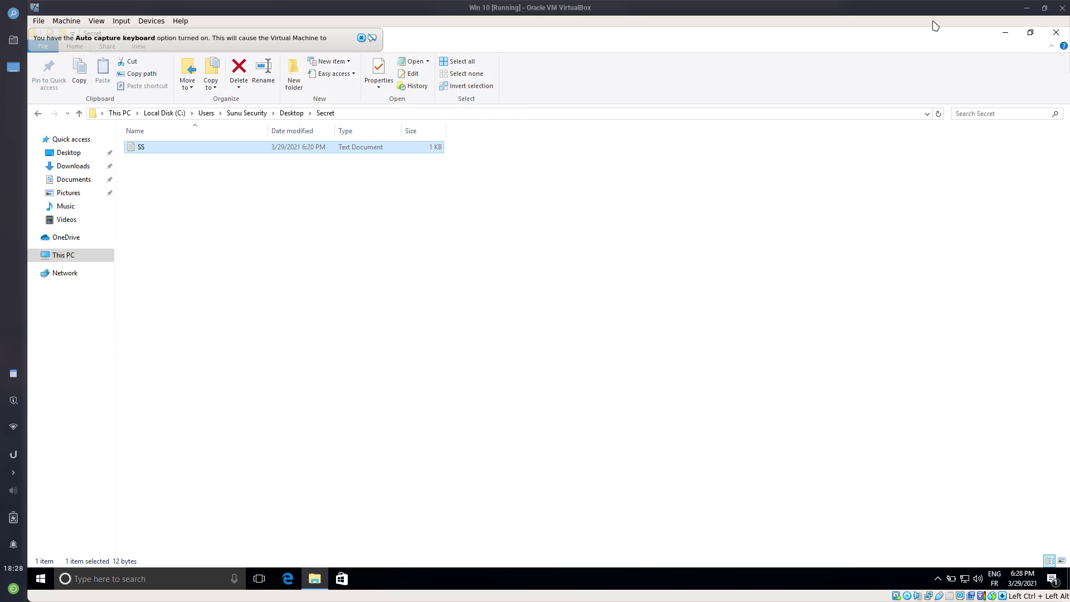
# - Return to the Desktop folder, try to open writable with permanent access and decline the administrator authorization
pyautogui.click(291, 113)
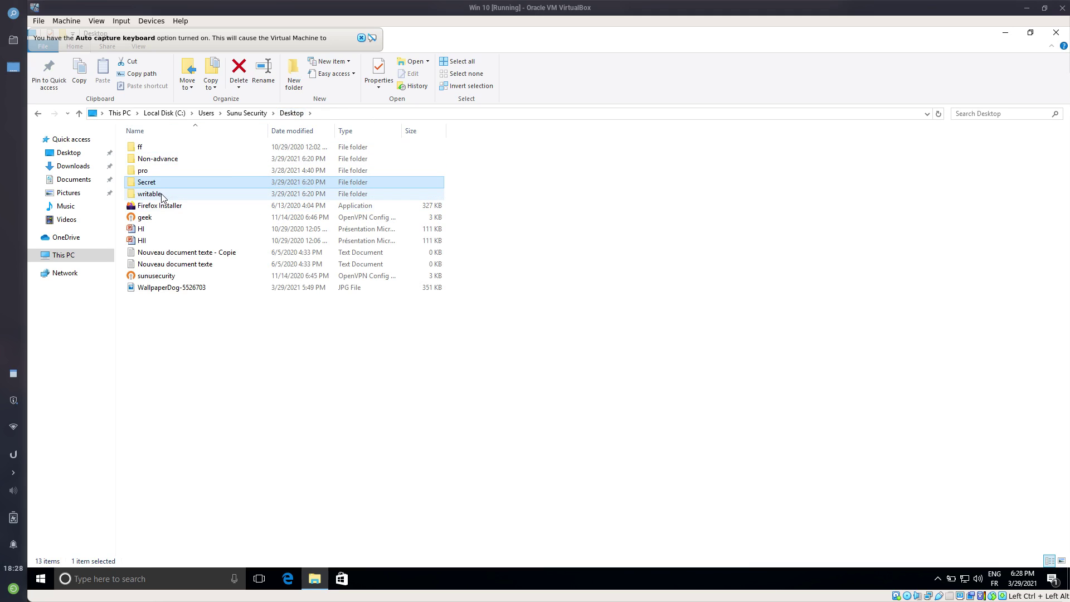
pyautogui.doubleClick(161, 194)
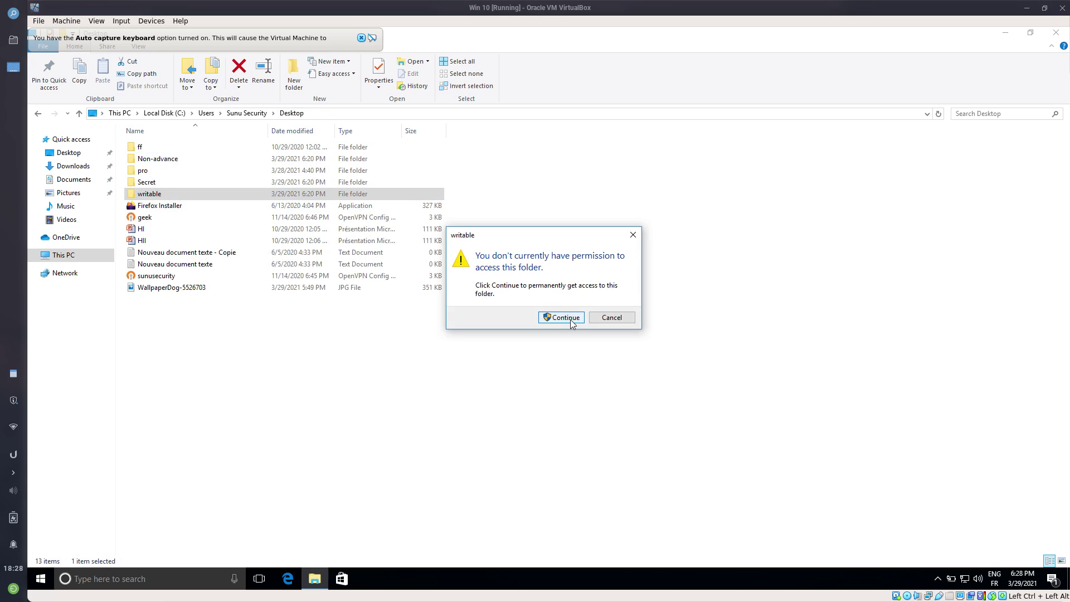
pyautogui.click(576, 318)
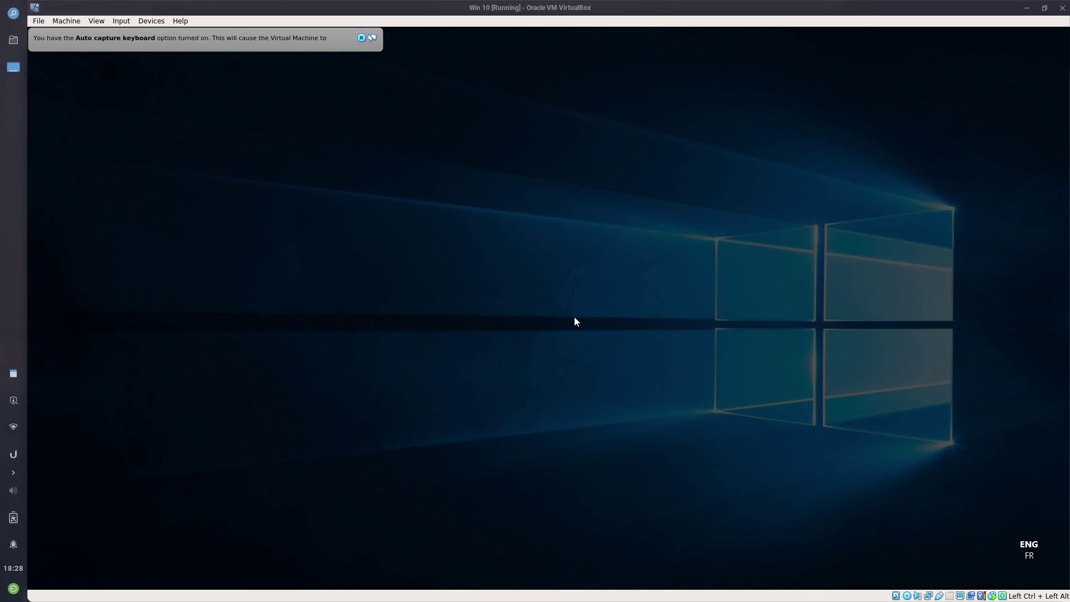
pyautogui.click(583, 446)
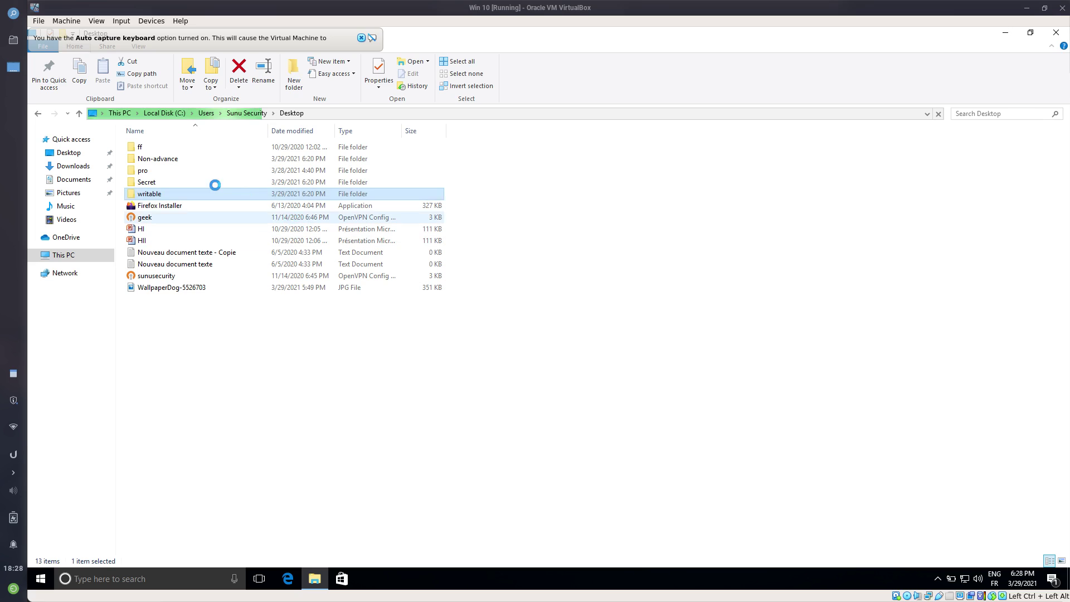
# - Open the writable folder's advanced security settings with administrative permissions, authorizing with the administrator password
pyautogui.rightClick(210, 192)
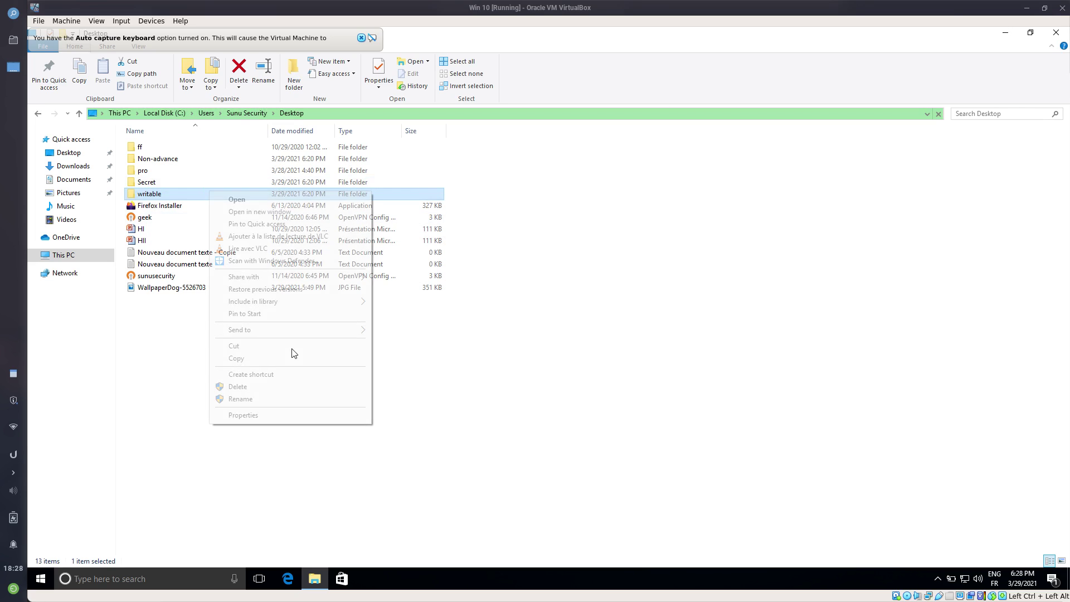
pyautogui.click(306, 417)
pyautogui.click(285, 218)
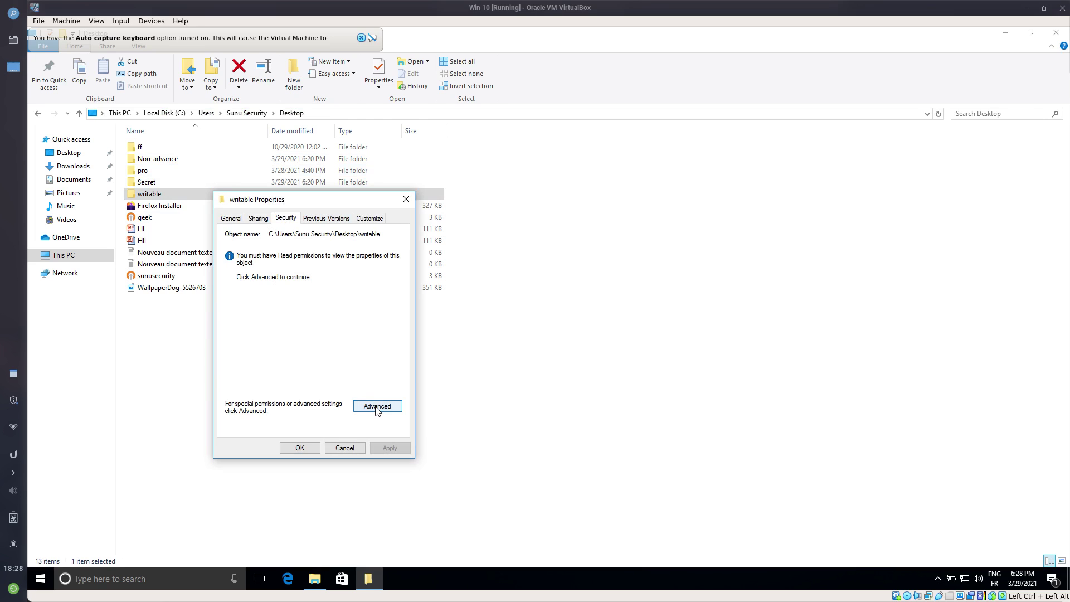
pyautogui.click(377, 406)
pyautogui.click(431, 222)
pyautogui.click(378, 222)
pyautogui.click(377, 273)
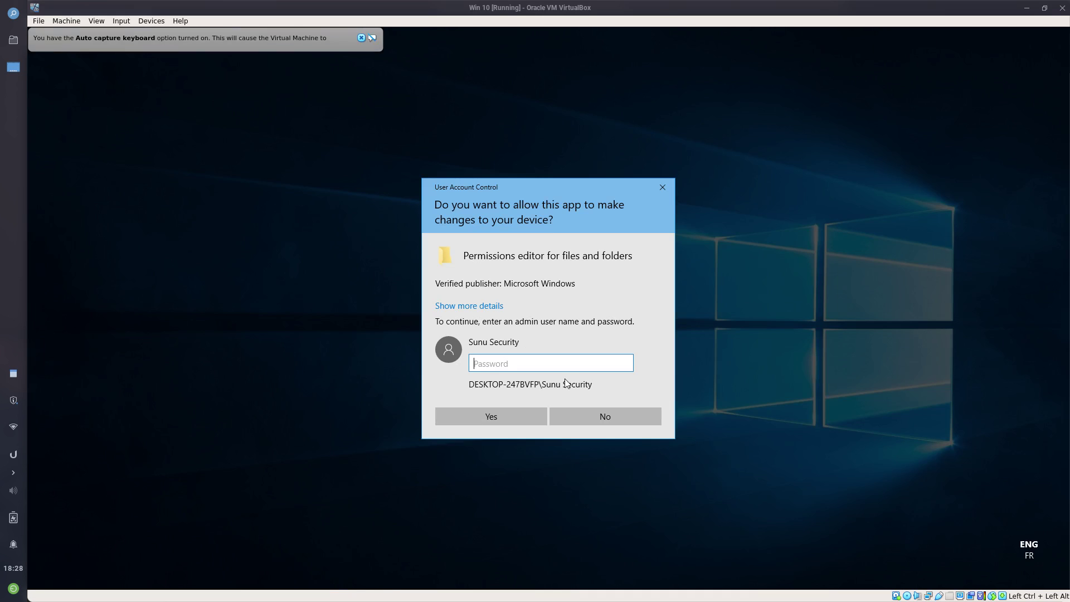
pyautogui.click(611, 423)
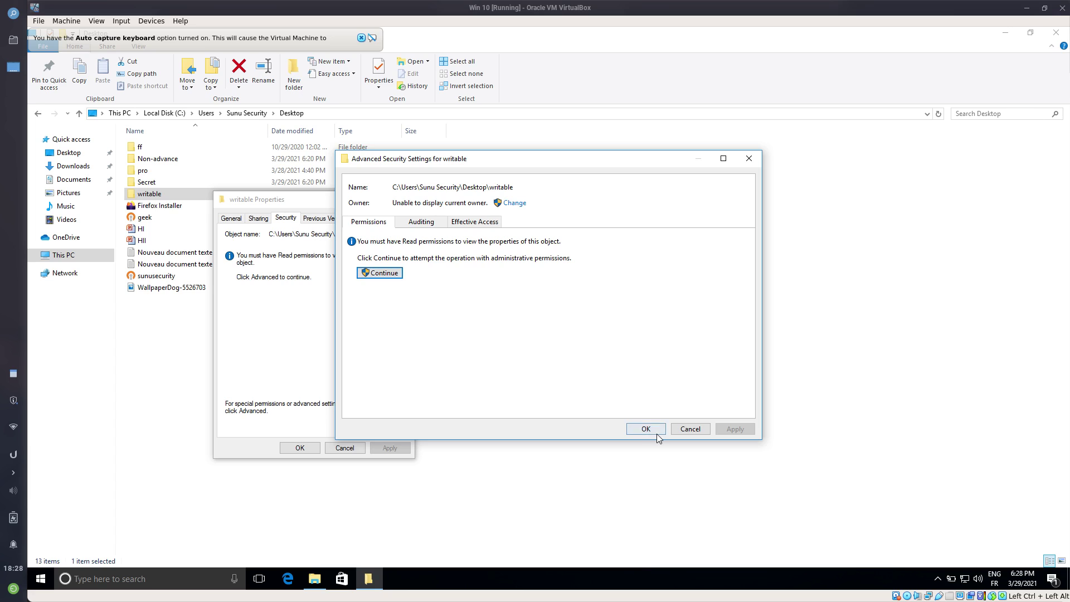
pyautogui.click(384, 275)
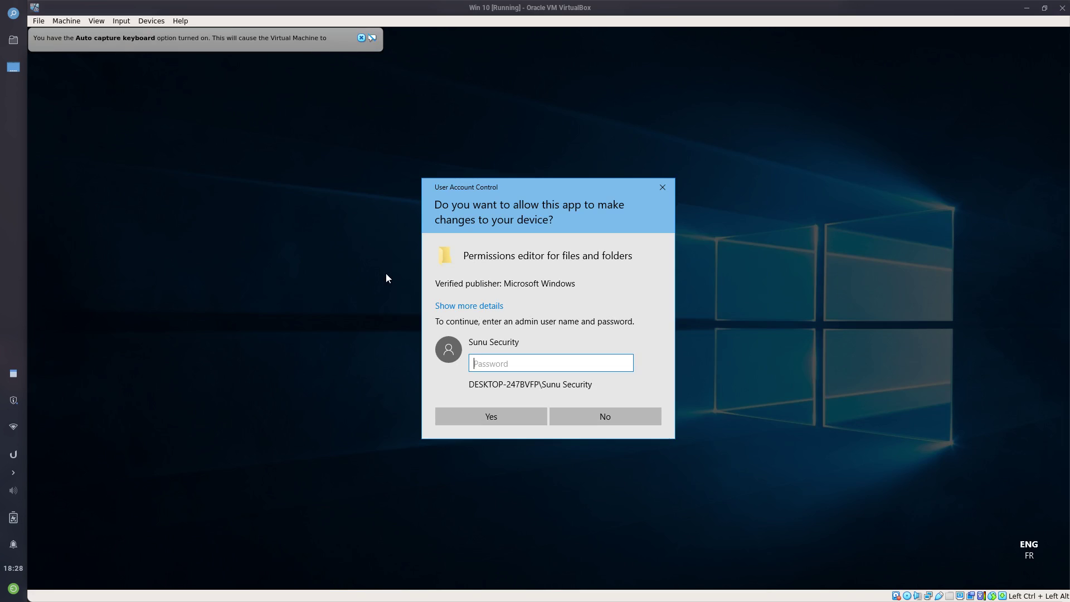
pyautogui.press('Escape')
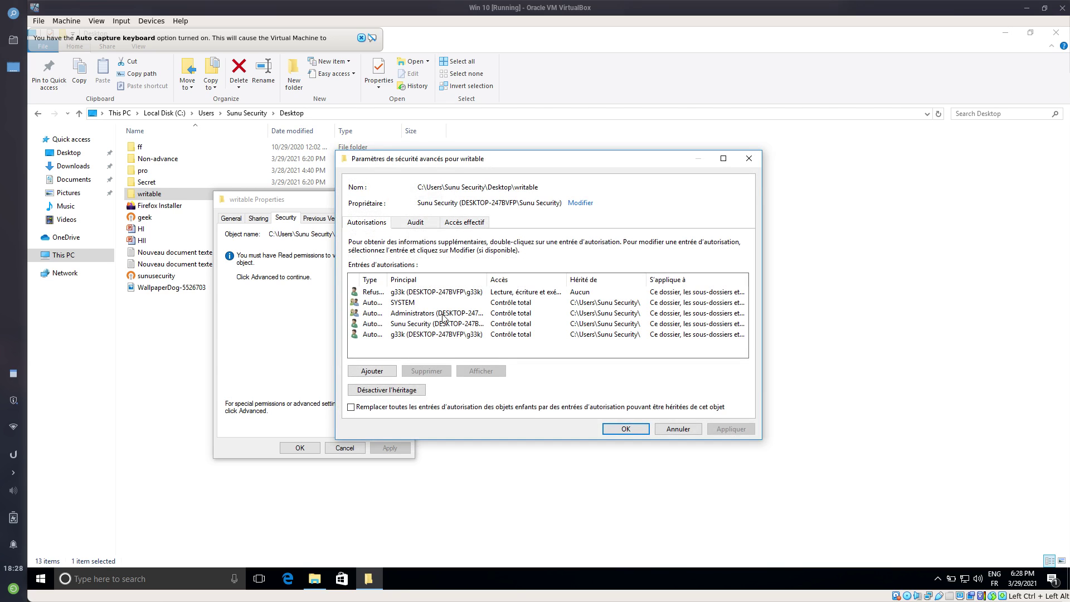
# - Widen the Accès column, change g33k's Refuser entry on the writable folder to Modification and confirm the security settings
pyautogui.click(436, 294)
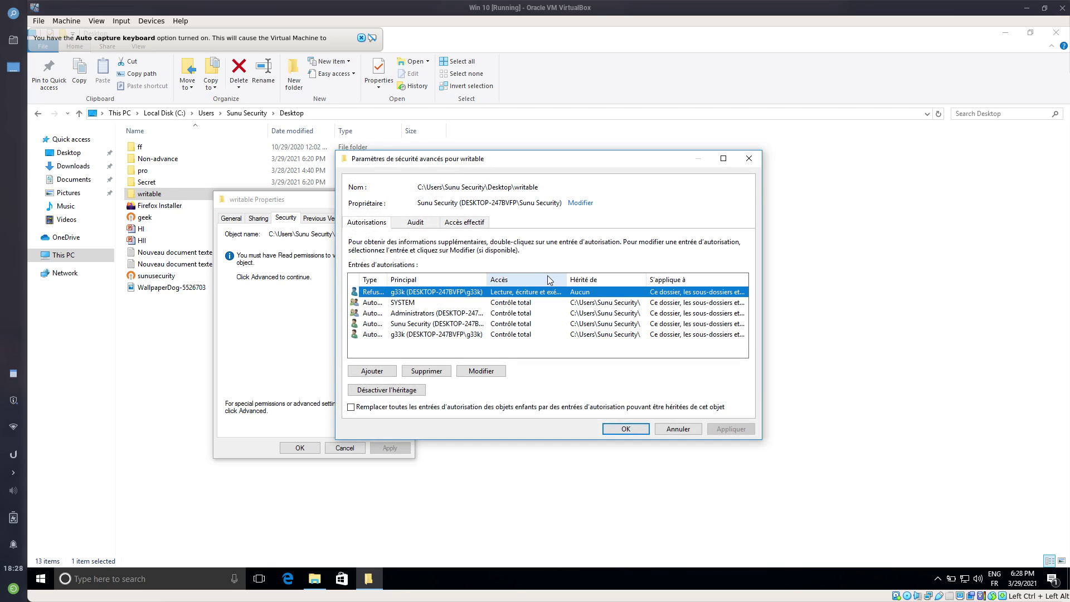
pyautogui.moveTo(564, 279); pyautogui.dragTo(616, 278)
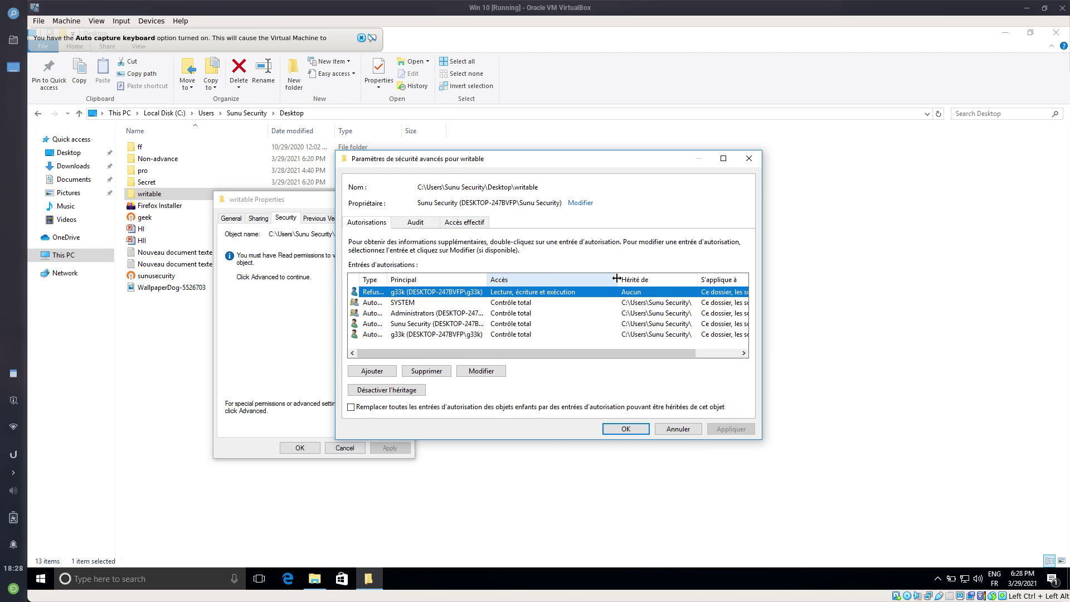
pyautogui.moveTo(616, 278); pyautogui.dragTo(609, 278)
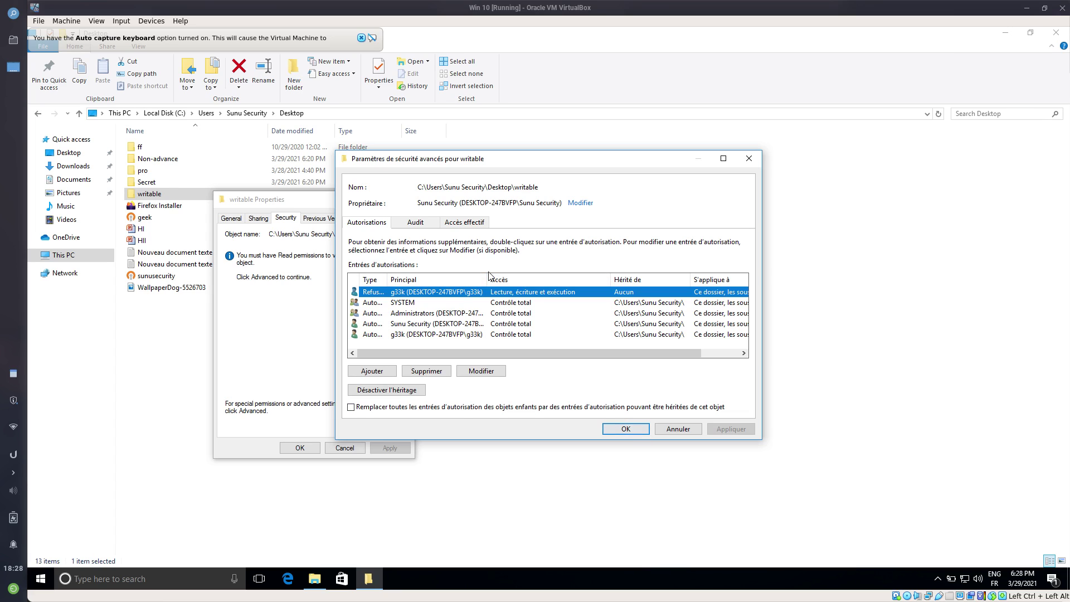
pyautogui.click(480, 376)
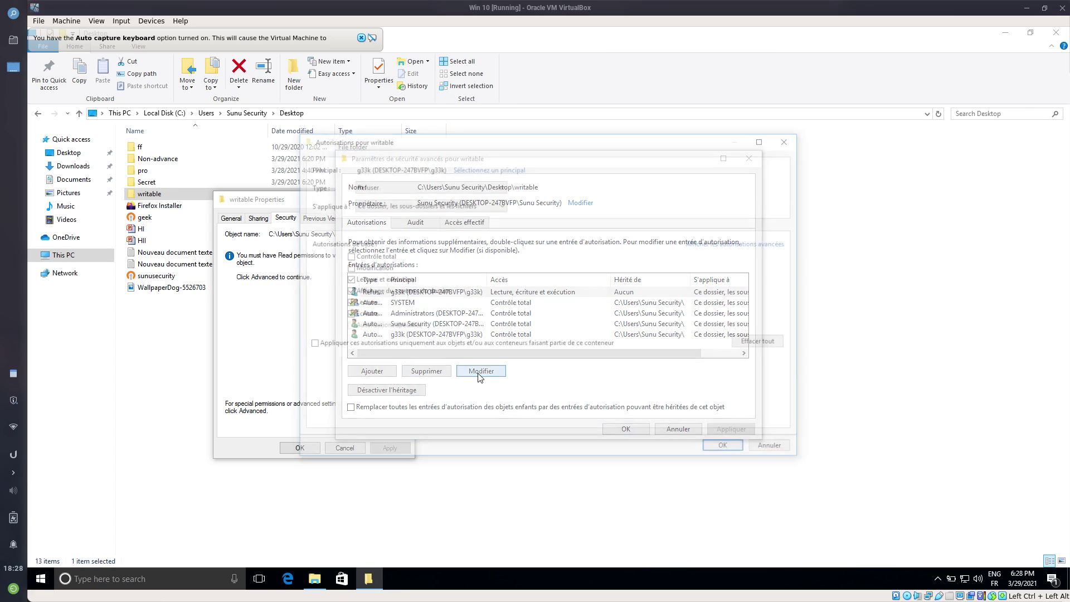
pyautogui.click(363, 268)
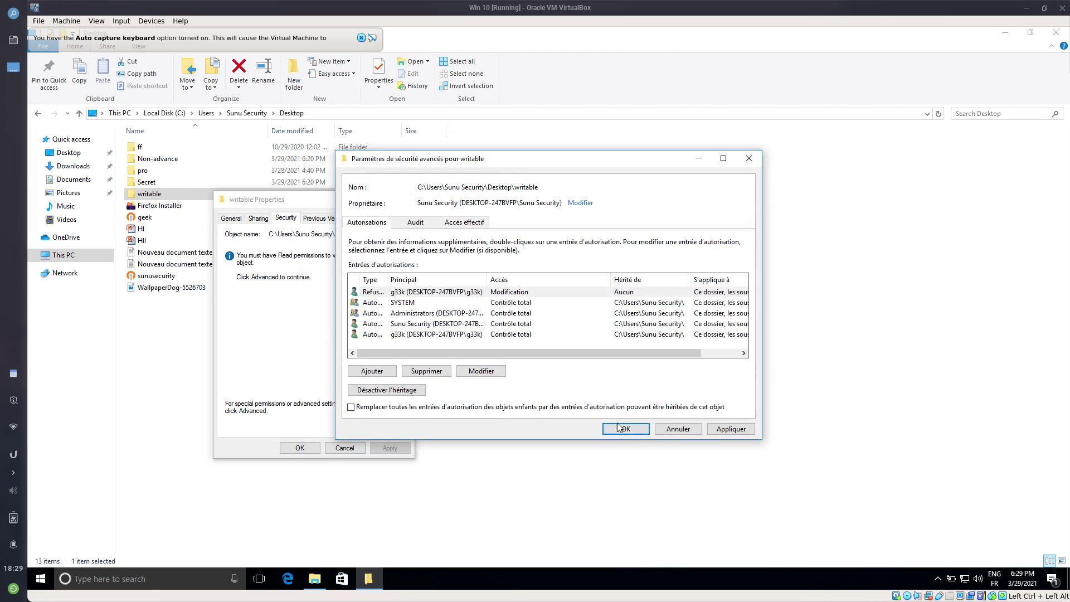
pyautogui.click(619, 428)
pyautogui.click(300, 449)
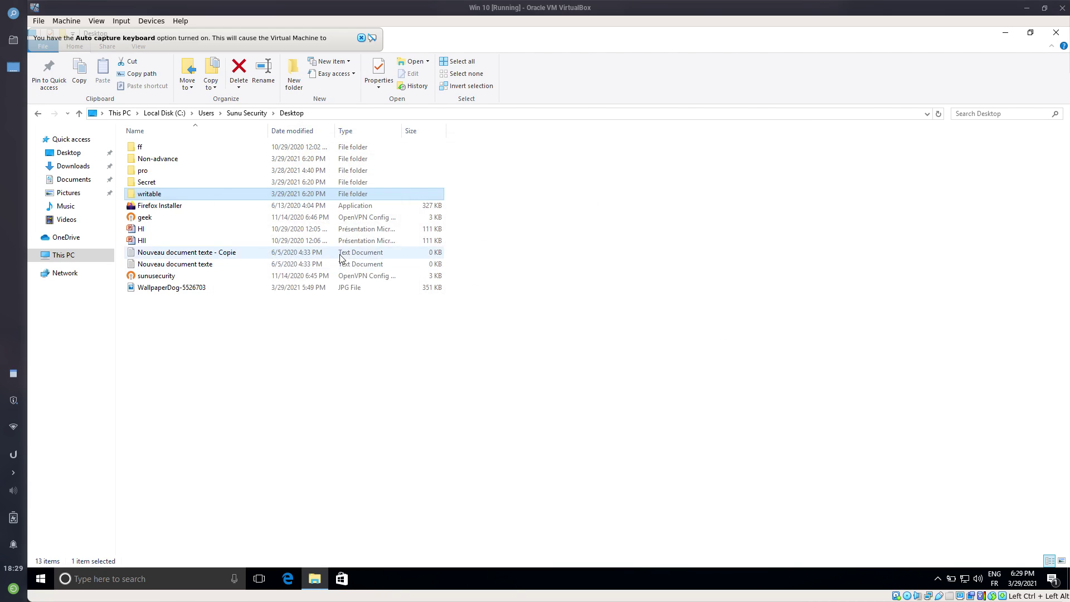
# - Try to open the writable folder again, authorizing access with the administrator password, and dismiss the permission message
pyautogui.doubleClick(266, 193)
pyautogui.press('Return')
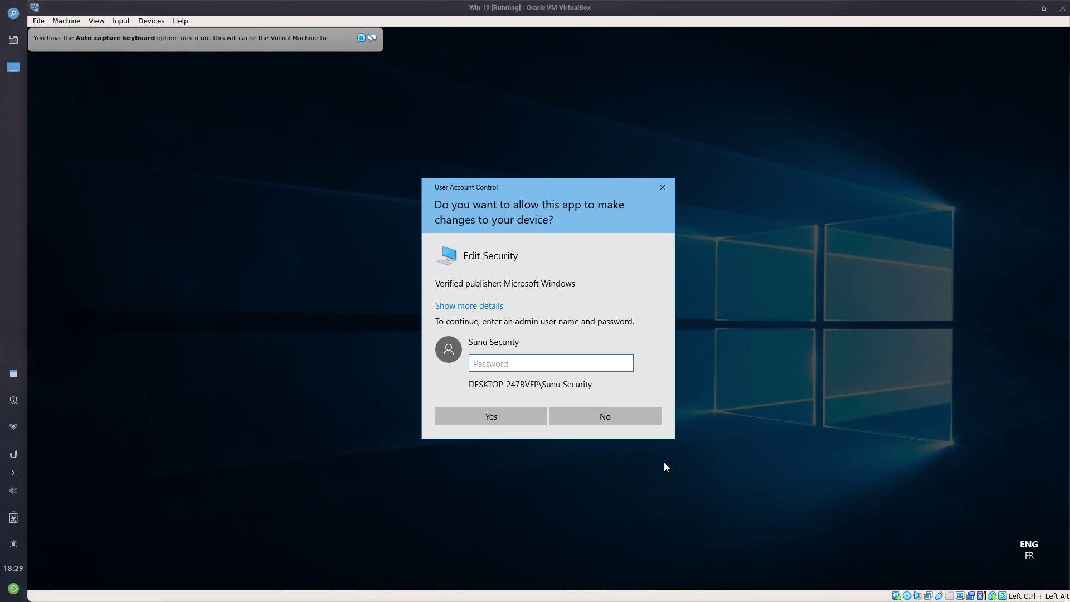
pyautogui.press('Escape')
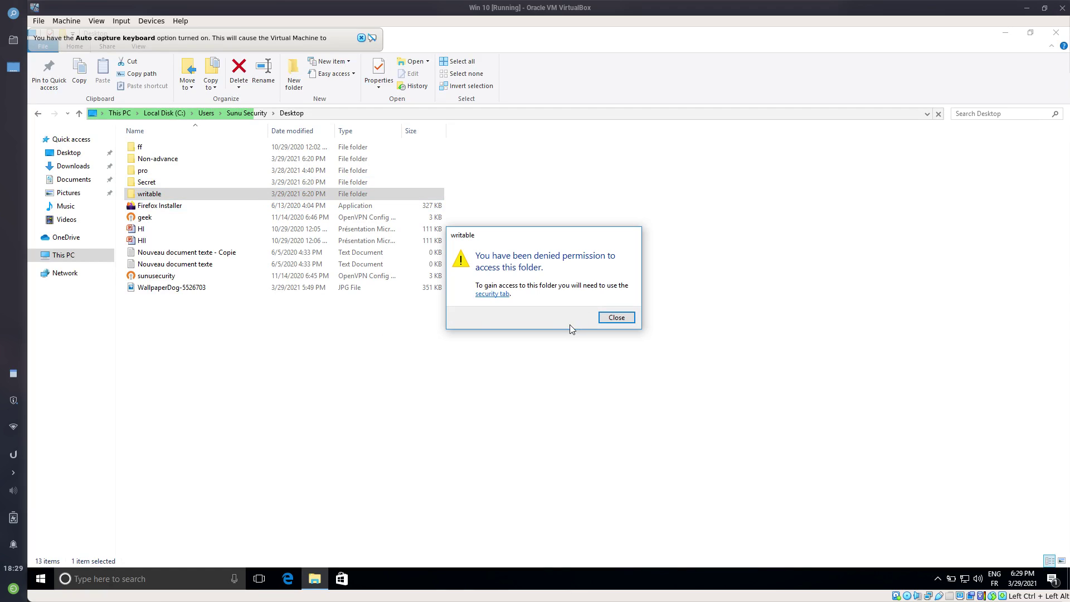
pyautogui.click(616, 317)
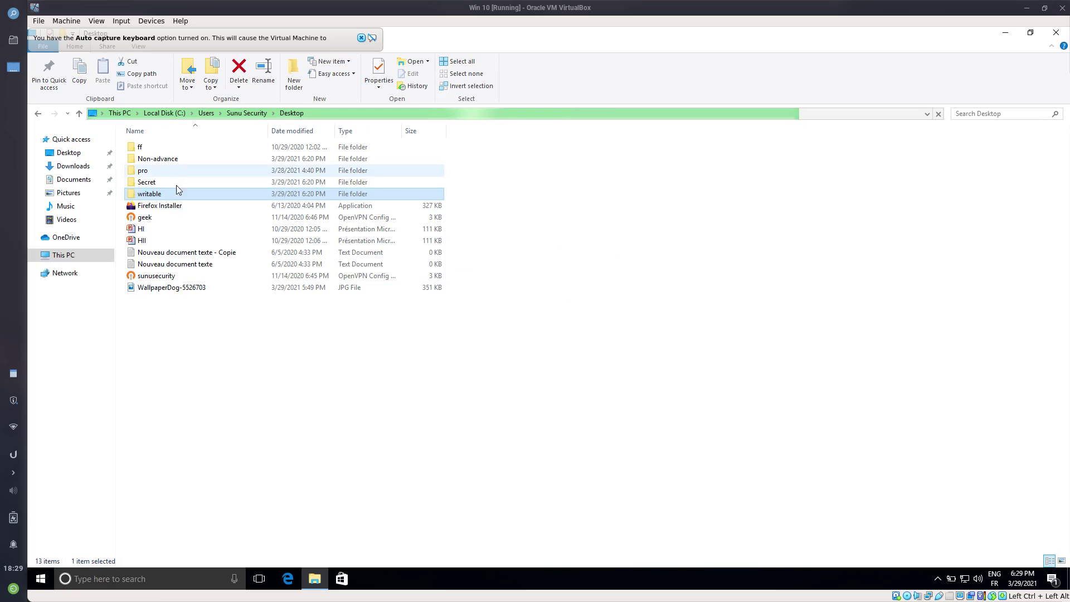
# - Open the writable folder's advanced security settings with administrative permissions
pyautogui.rightClick(190, 197)
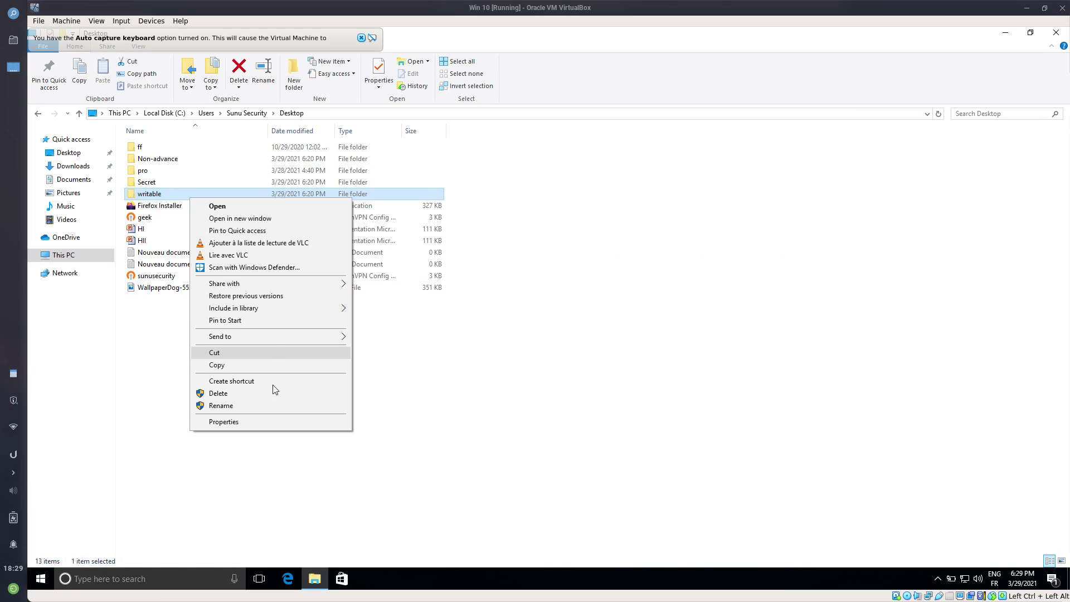
pyautogui.click(265, 420)
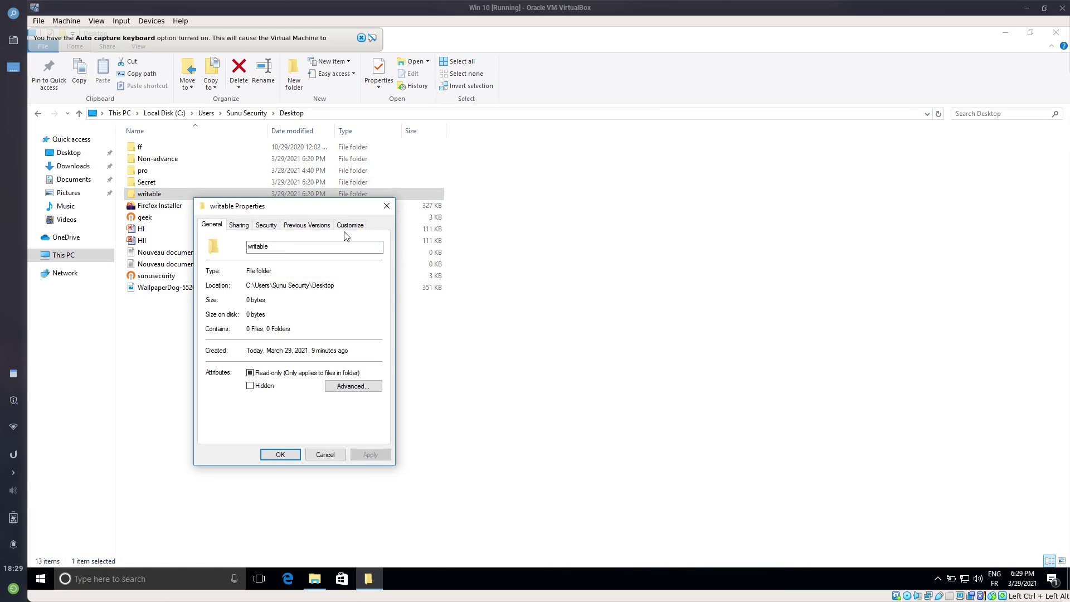
pyautogui.click(266, 225)
pyautogui.click(358, 413)
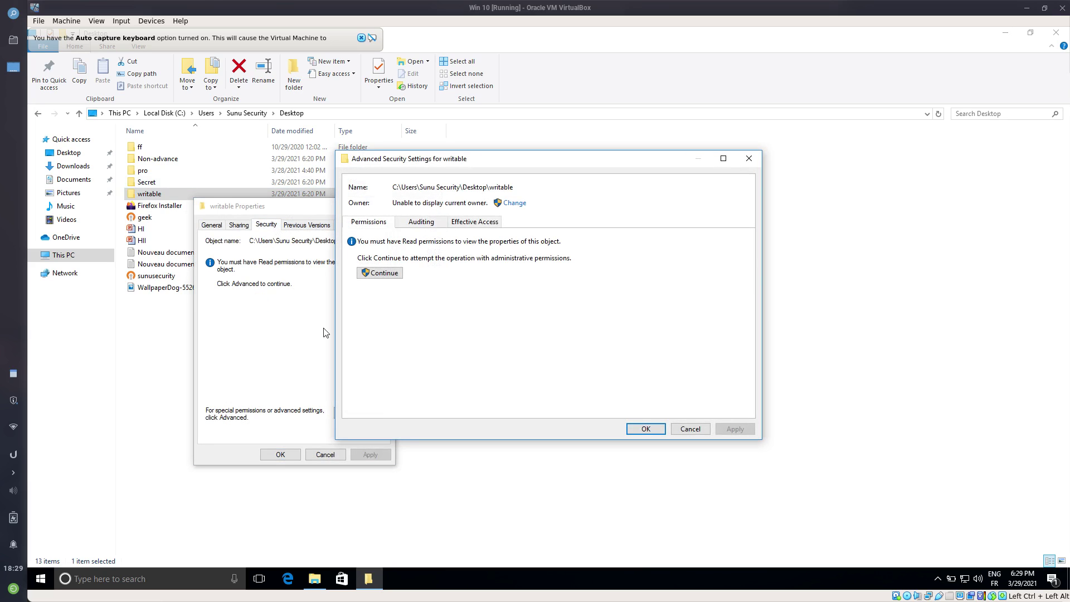
pyautogui.click(392, 273)
pyautogui.press('Escape')
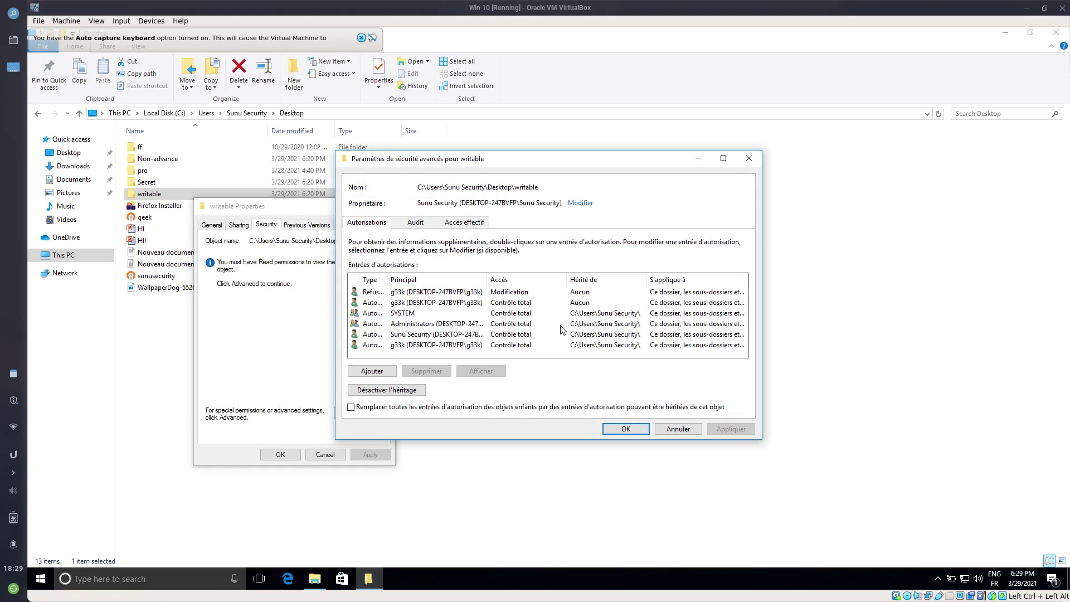
# - Widen the security settings window, set g33k's Refuser entry on writable to Contrôle total, and apply and confirm the settings
pyautogui.moveTo(762, 333); pyautogui.dragTo(932, 333)
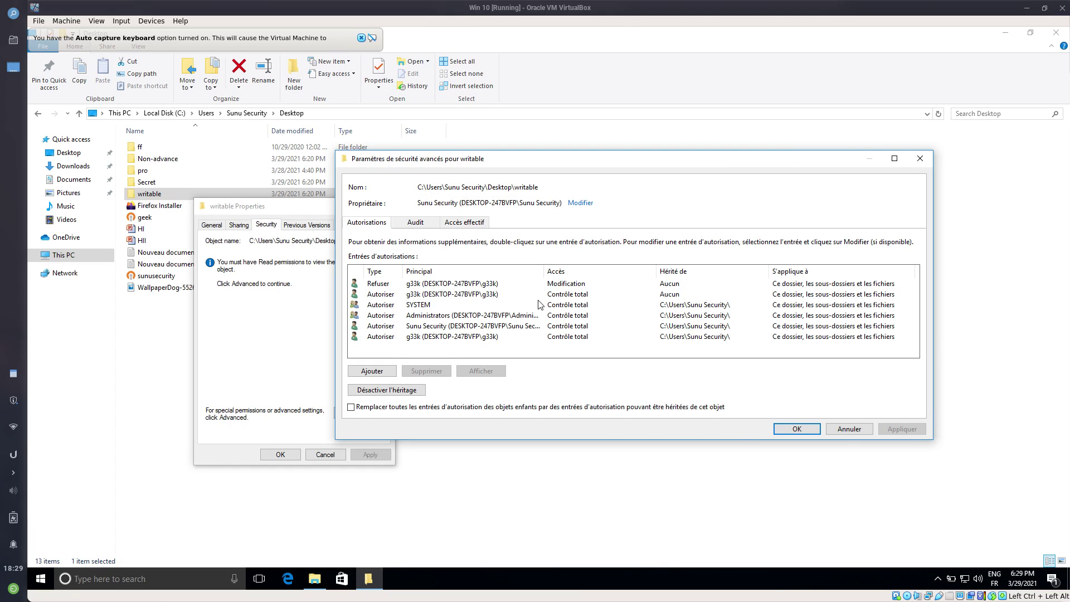
pyautogui.doubleClick(567, 285)
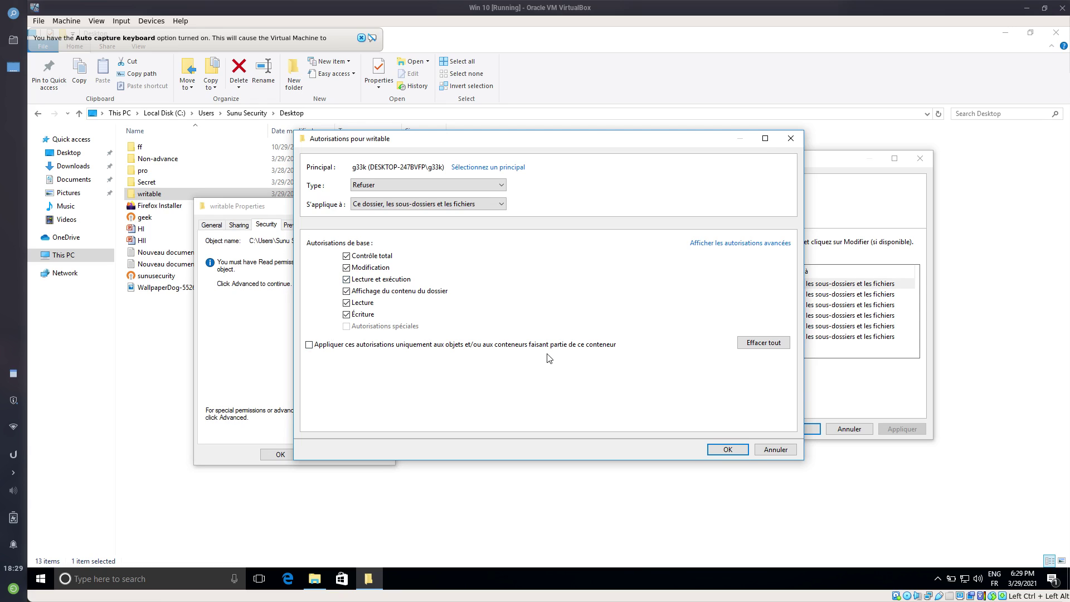
pyautogui.click(735, 451)
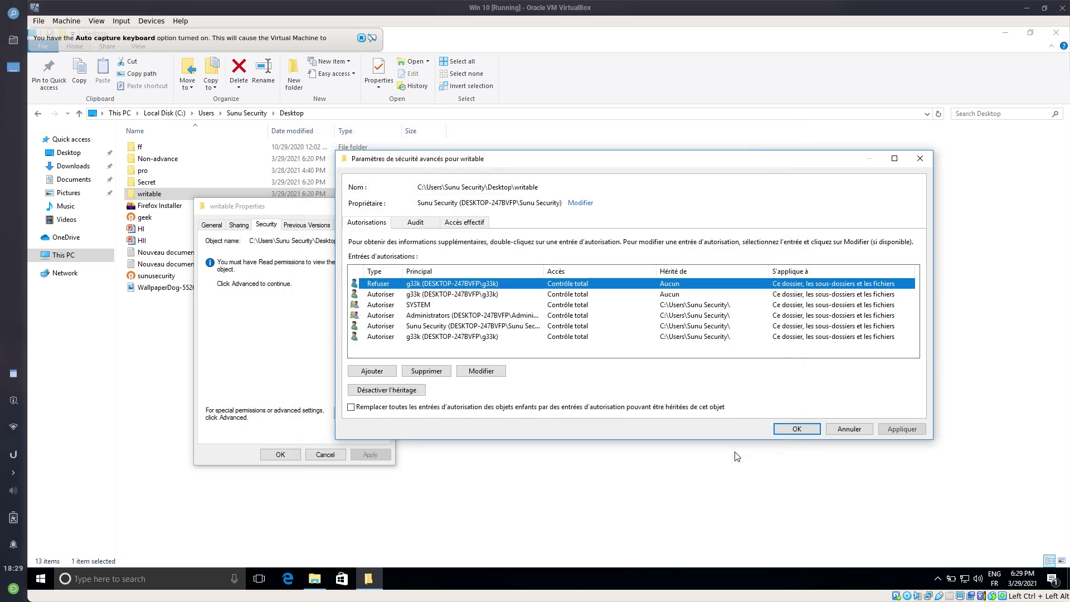
pyautogui.click(900, 431)
pyautogui.click(783, 432)
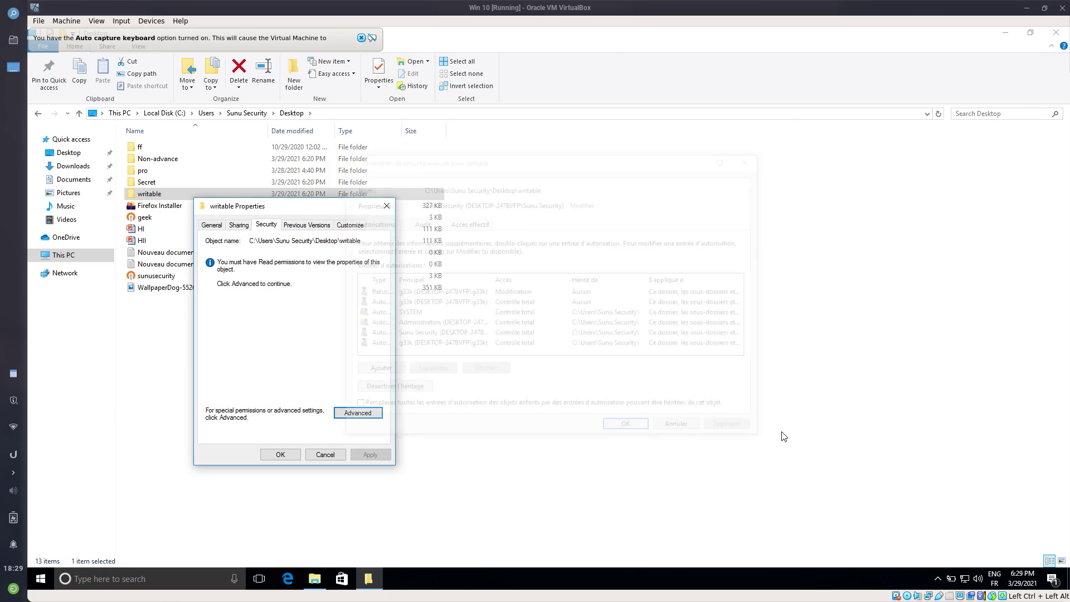
pyautogui.click(280, 454)
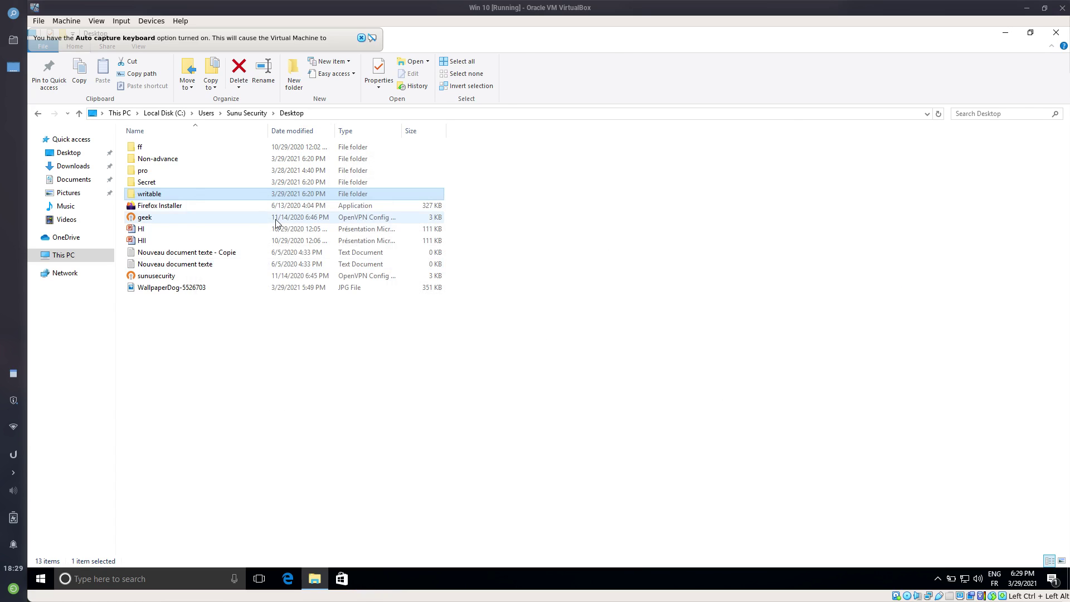
# - Try to open the writable folder and decline permanent access
pyautogui.doubleClick(245, 193)
pyautogui.press('Tab')
pyautogui.press('Return')
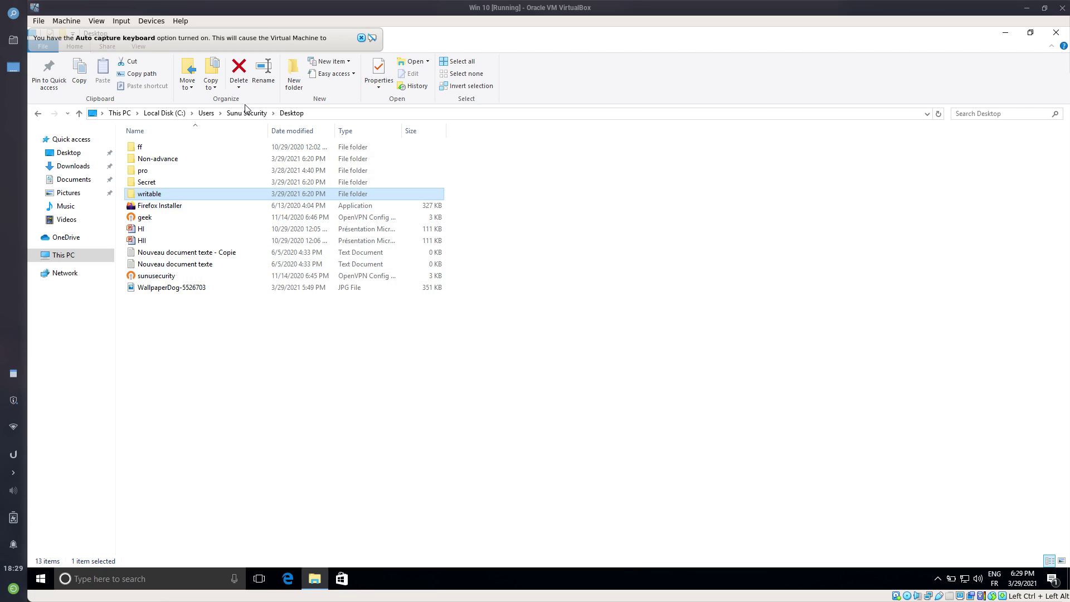
# - Go up to the Sunu Security folder, return to Desktop and retry opening writable, declining permanent access
pyautogui.click(247, 113)
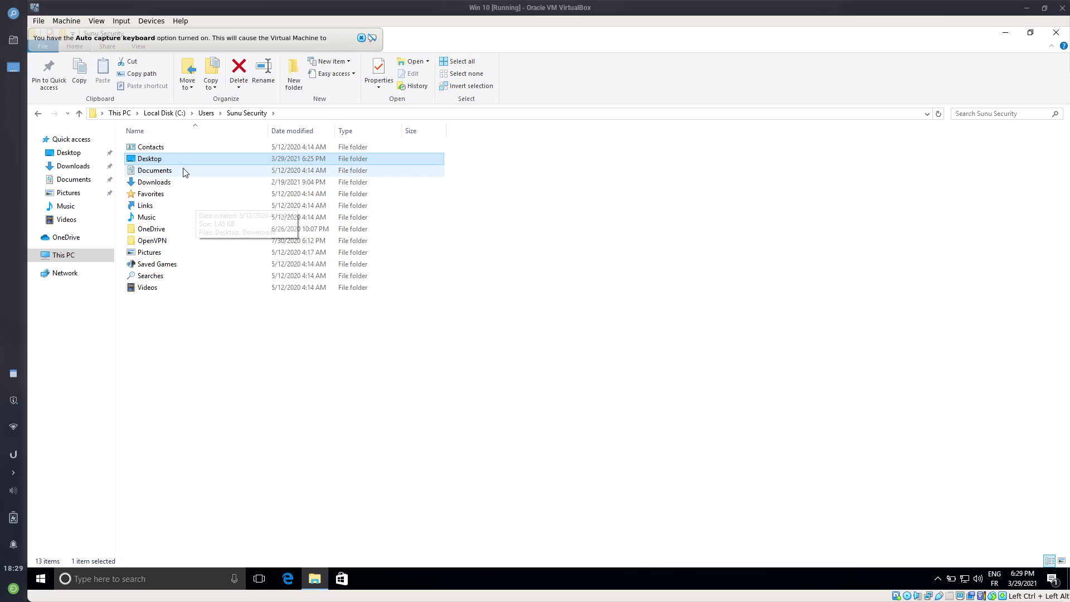
pyautogui.doubleClick(181, 160)
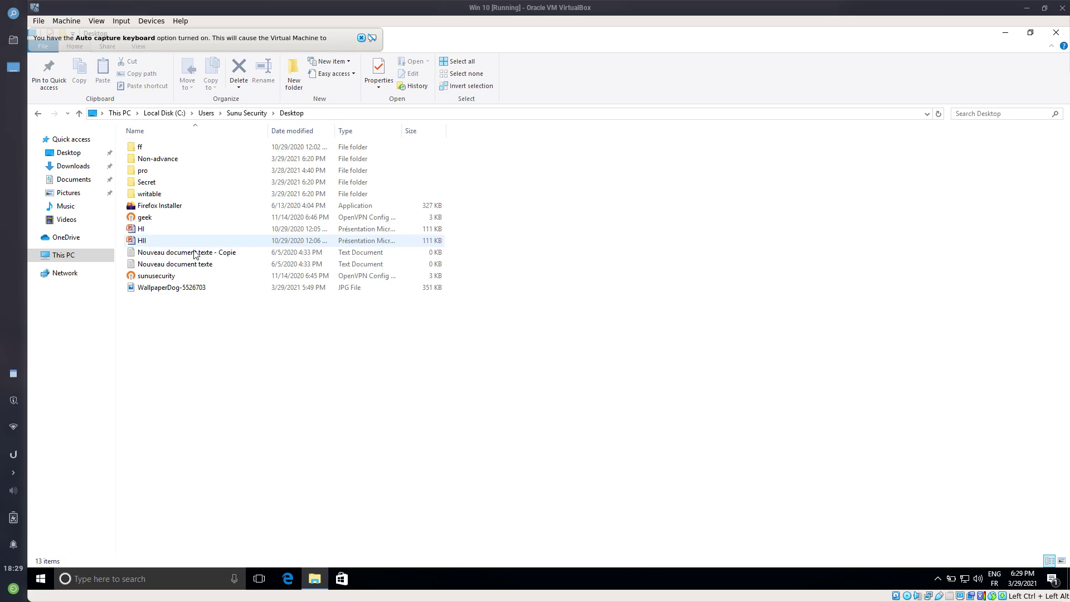
pyautogui.doubleClick(159, 194)
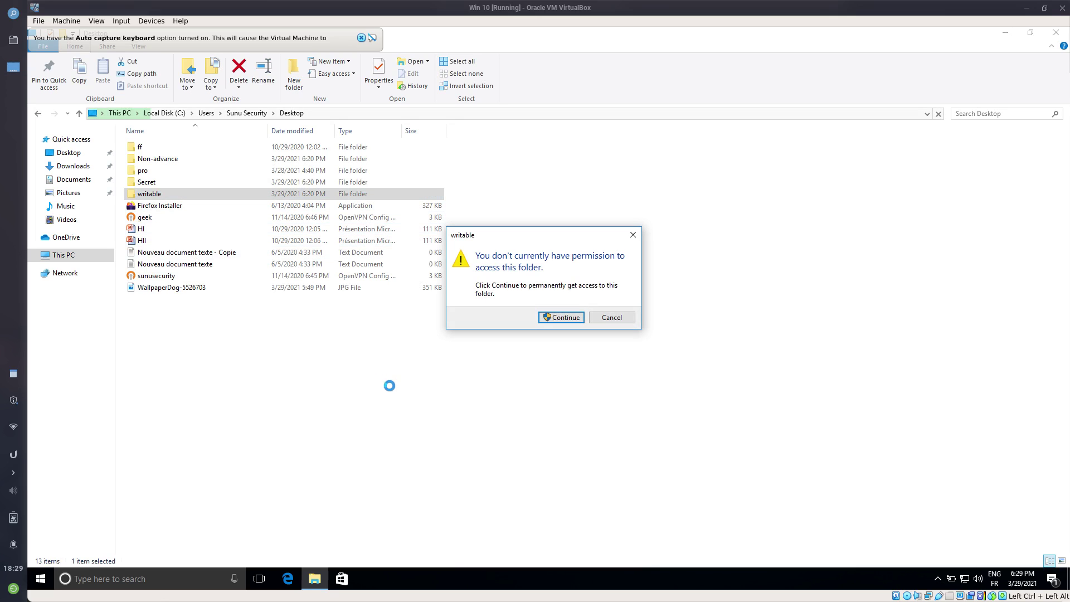
pyautogui.click(611, 317)
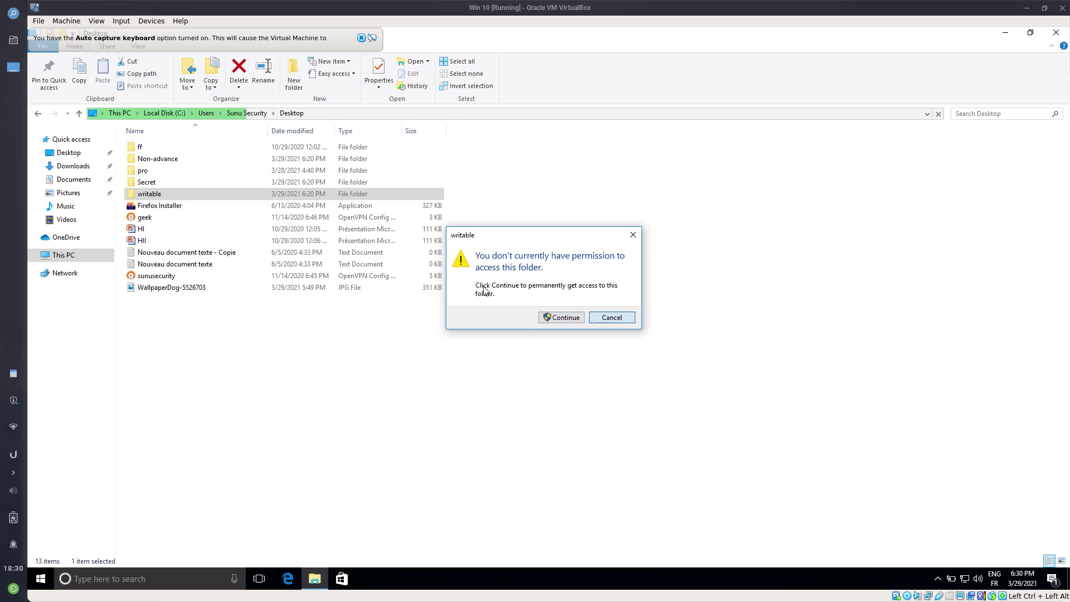
# - Reopen the writable folder's advanced security settings with administrative permissions and widen the window
pyautogui.rightClick(280, 195)
pyautogui.press('Return')
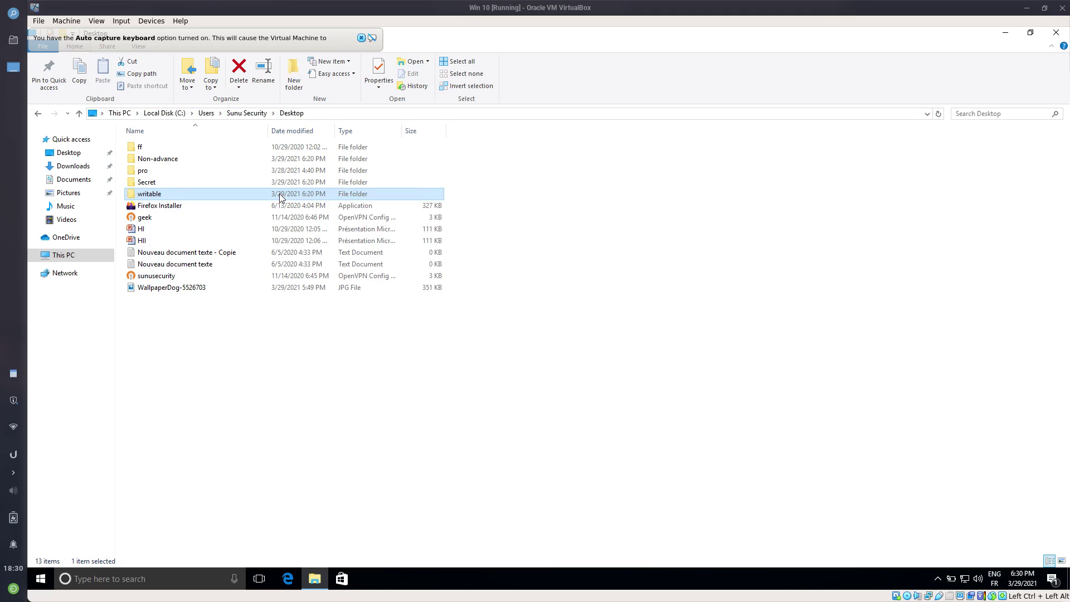
pyautogui.click(355, 221)
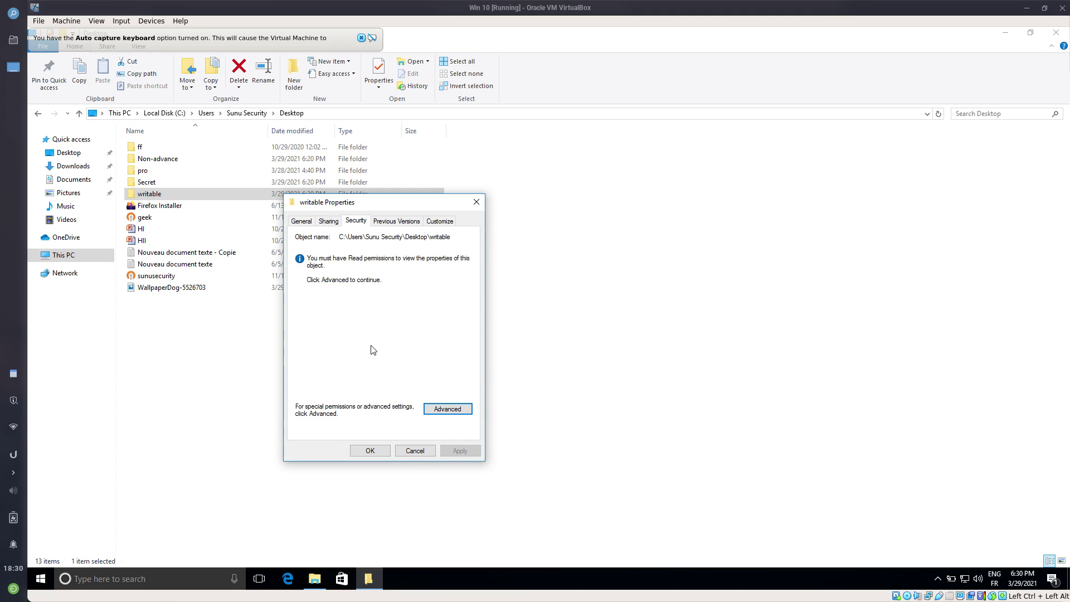
pyautogui.click(456, 412)
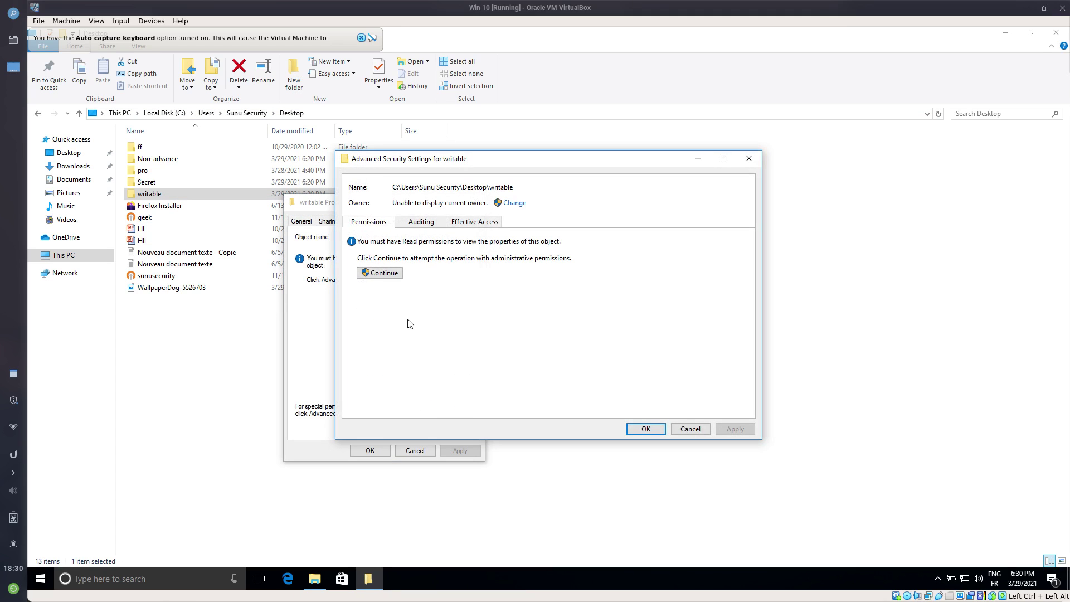
pyautogui.click(388, 272)
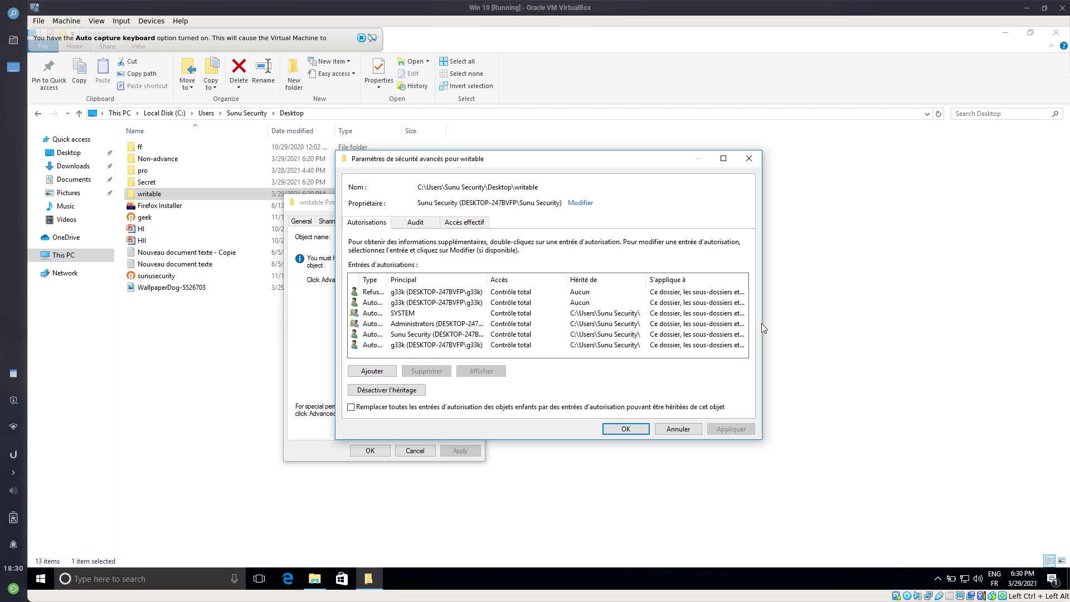
pyautogui.moveTo(761, 324); pyautogui.dragTo(969, 325)
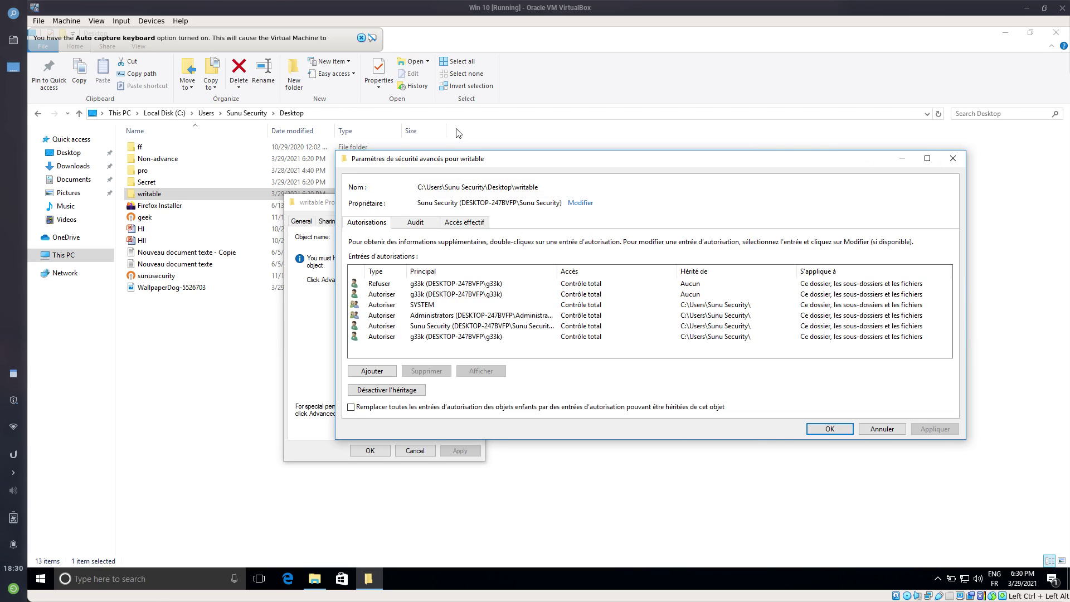
# - Change the type of g33k's Refuser entry on the writable folder to Autoriser, then apply the change and confirm the open dialogs
pyautogui.press('Escape')
pyautogui.press('Escape')
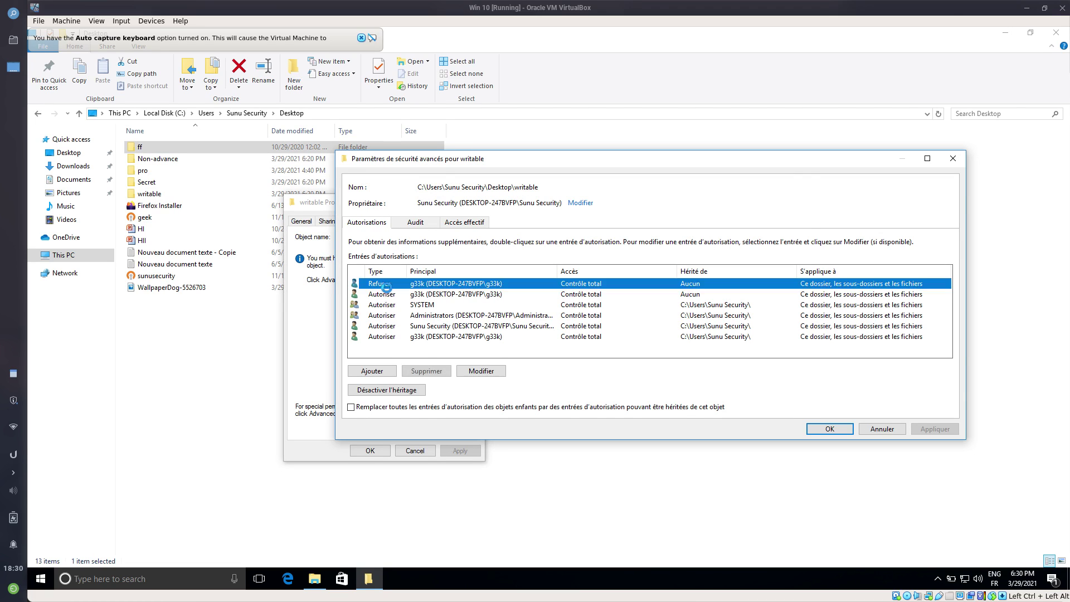
pyautogui.doubleClick(386, 286)
pyautogui.click(411, 187)
pyautogui.click(411, 195)
pyautogui.click(727, 450)
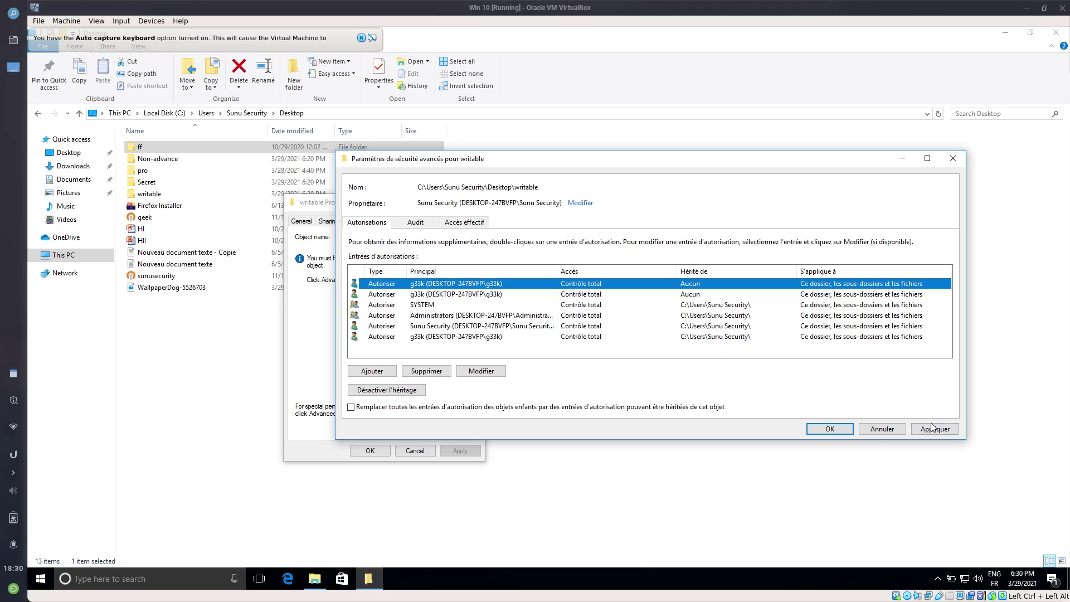
pyautogui.click(931, 428)
pyautogui.click(831, 429)
pyautogui.click(370, 450)
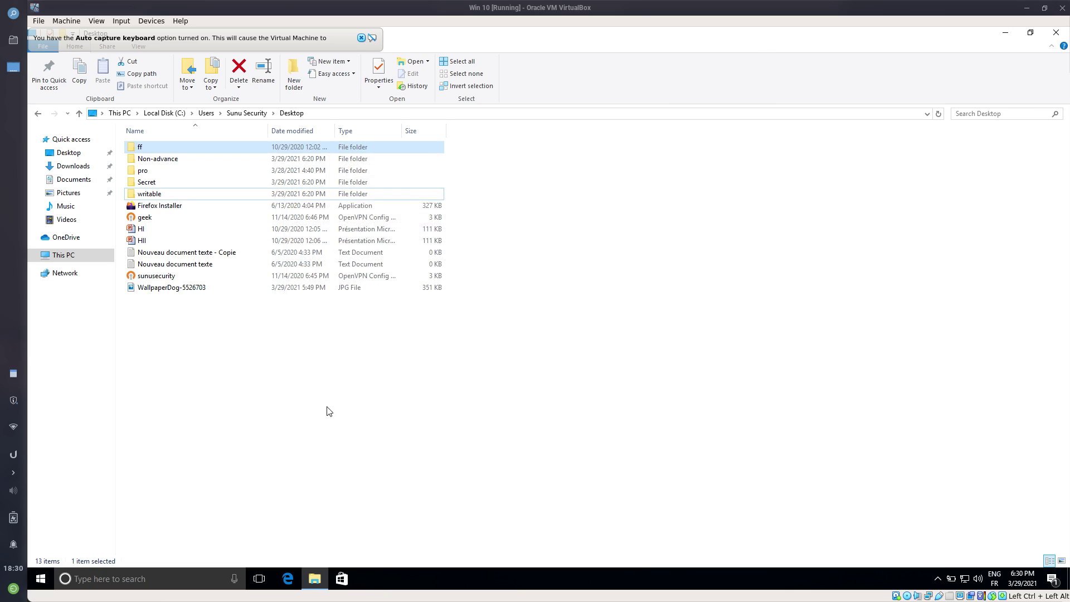
# - Open the SS text file in the writable folder, add the line lkinkinknjn and save the file
pyautogui.doubleClick(146, 195)
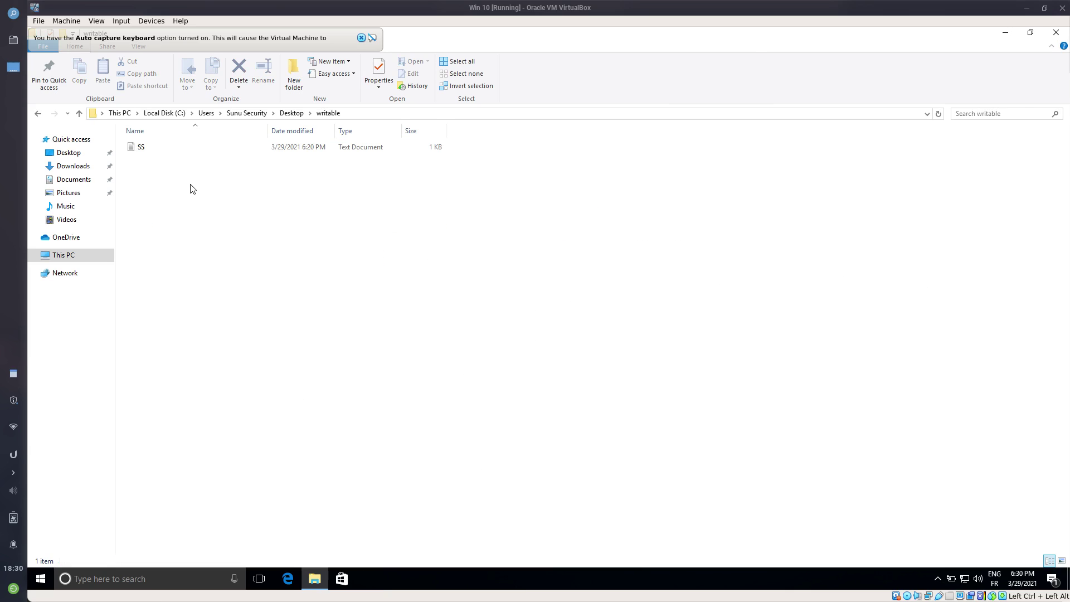
pyautogui.doubleClick(148, 149)
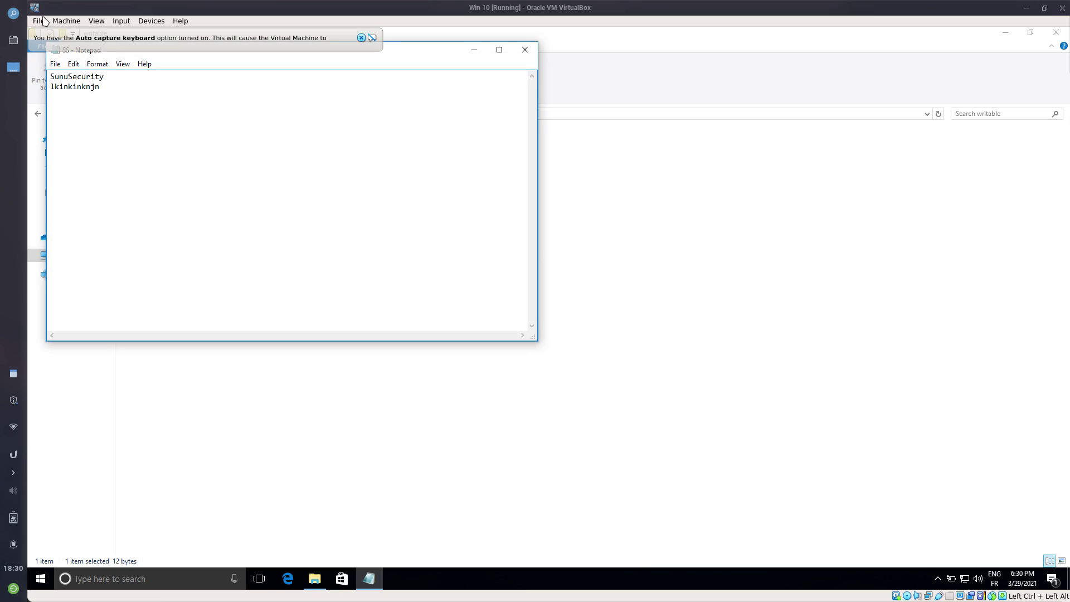
pyautogui.click(55, 64)
pyautogui.click(73, 102)
# - Switch to Firefox and highlight part of the Sunu Security channel header on YouTube
pyautogui.moveTo(557, 592)
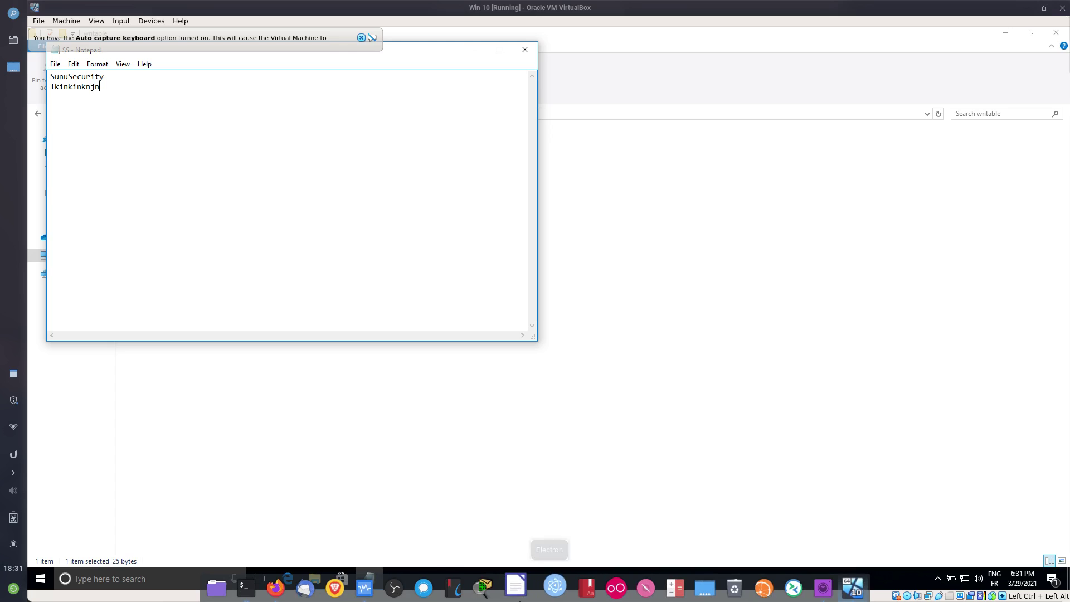
pyautogui.click(291, 593)
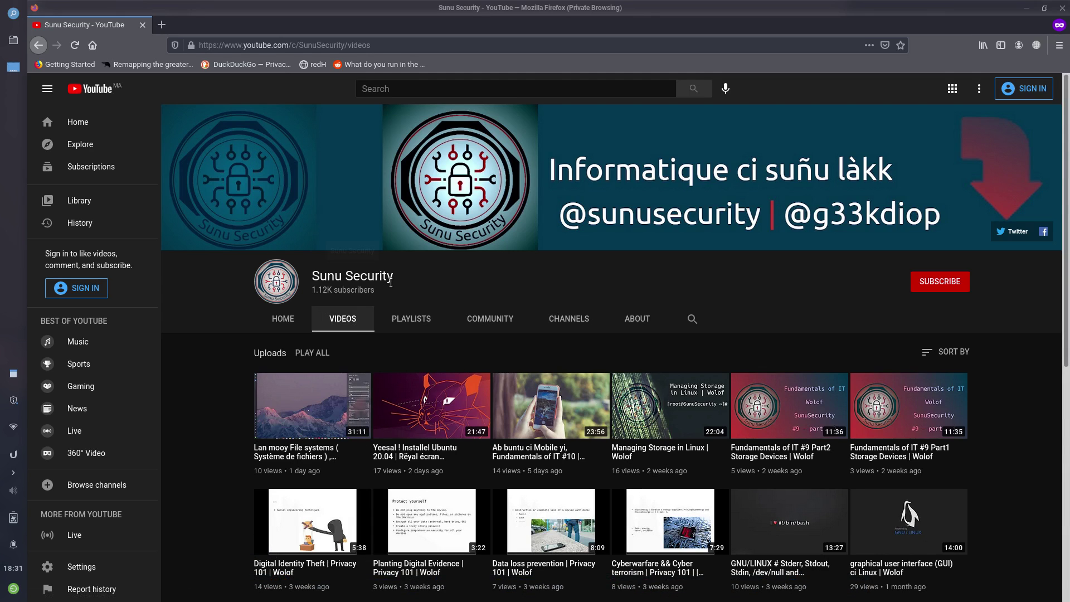
pyautogui.moveTo(365, 282); pyautogui.dragTo(432, 272)
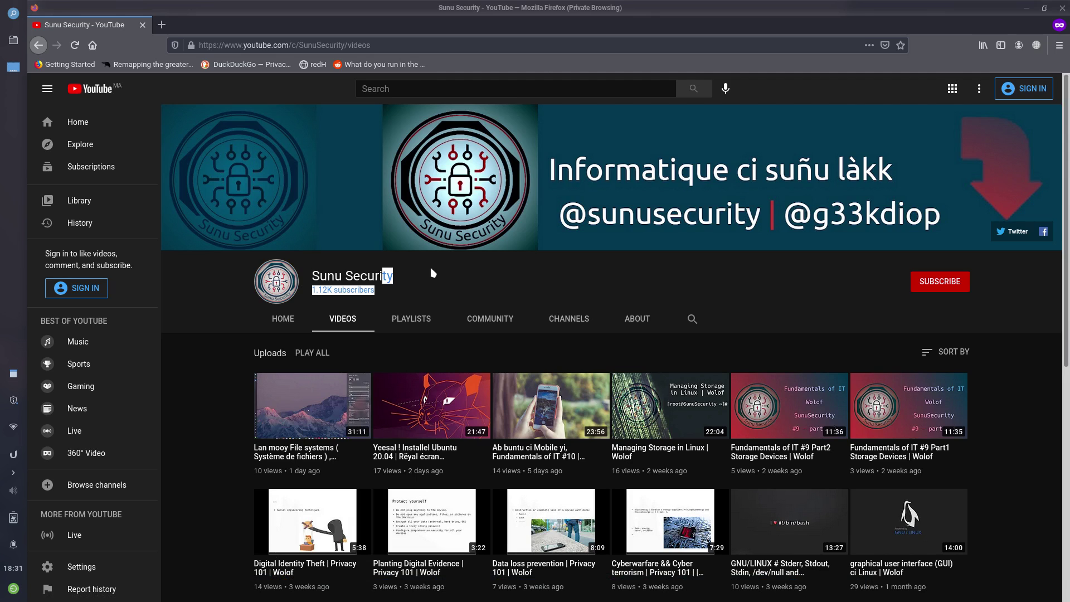